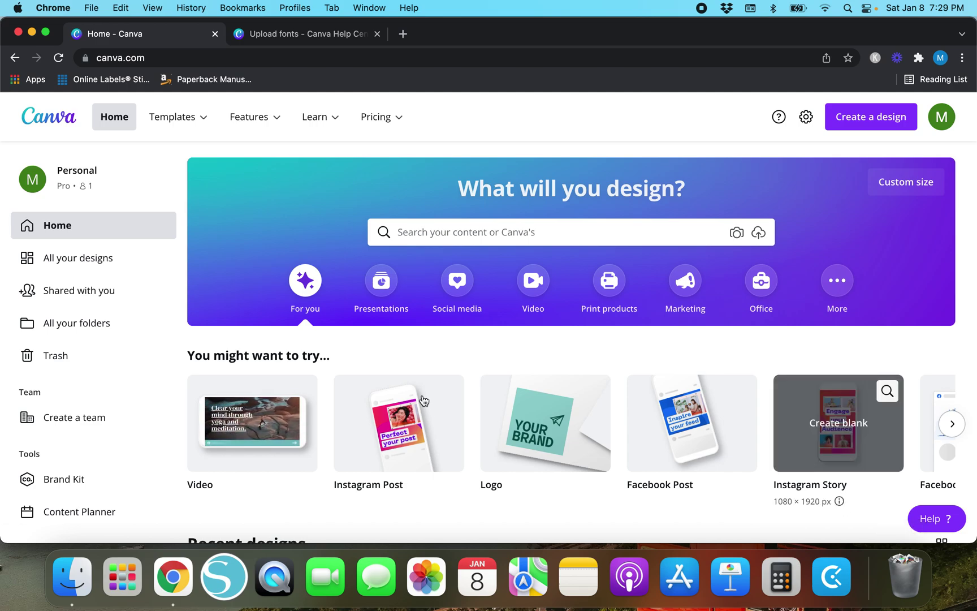
- Read Canva's Upload fonts article: six upload steps, OTF/TTF/WOFF support, 100-font limit
{"action": "left_click", "coordinate": [322, 34]}
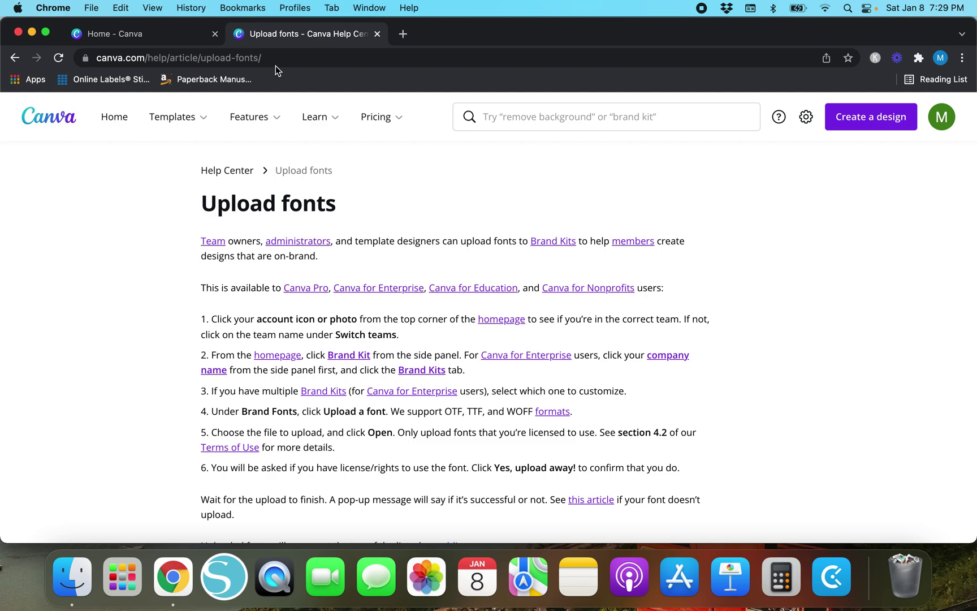
{"action": "mouse_move", "coordinate": [247, 115]}
{"action": "scroll", "coordinate": [174, 238], "scroll_direction": "down", "scroll_amount": 5}
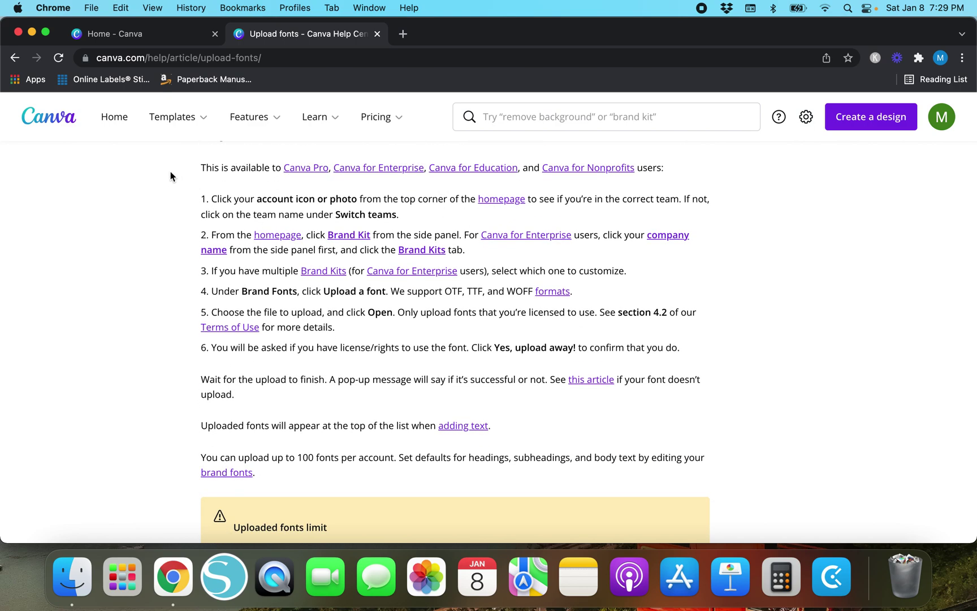
{"action": "scroll", "coordinate": [170, 175], "scroll_direction": "down", "scroll_amount": 1}
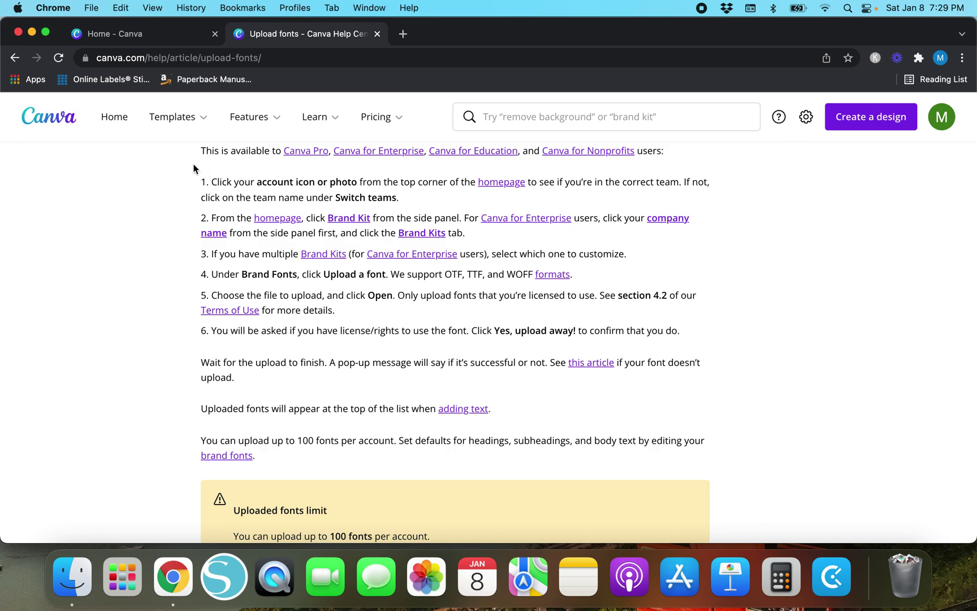
{"action": "scroll", "coordinate": [194, 168], "scroll_direction": "up", "scroll_amount": 1}
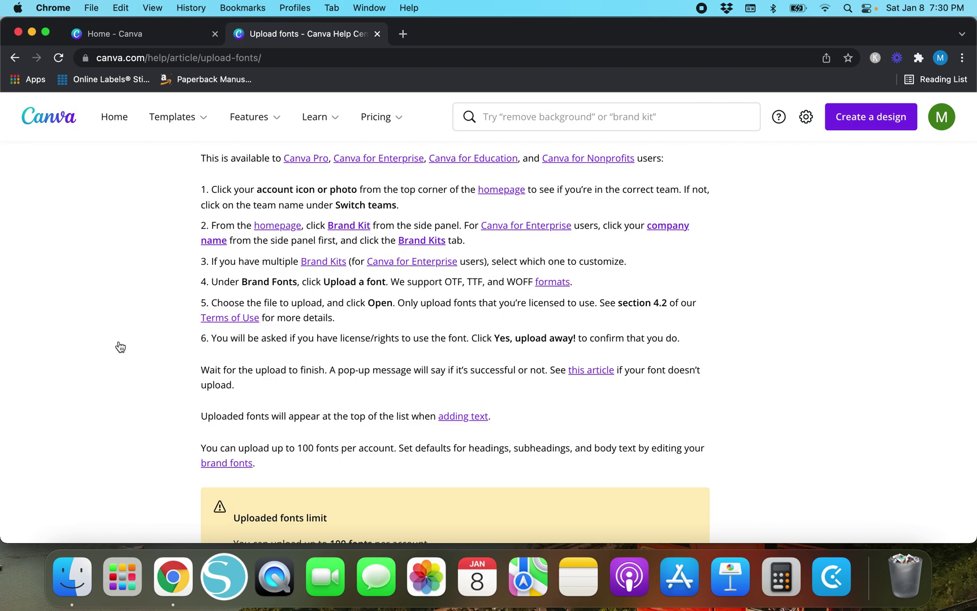
- Open the Brand Kit, recheck the help article, and view Brand fonts Acherus and Jenthill
{"action": "left_click", "coordinate": [151, 37]}
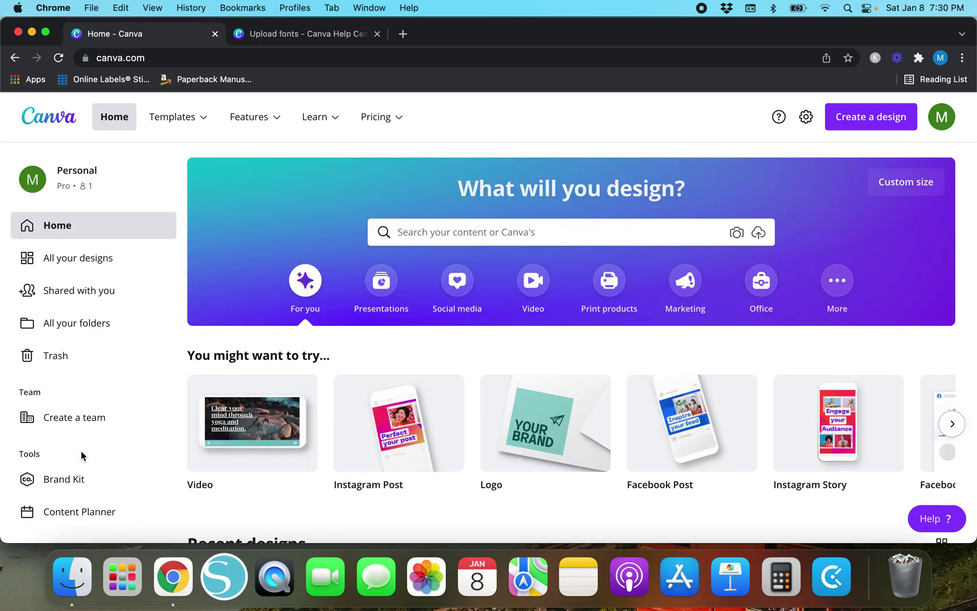
{"action": "scroll", "coordinate": [81, 451], "scroll_direction": "down", "scroll_amount": 5}
{"action": "left_click", "coordinate": [51, 325]}
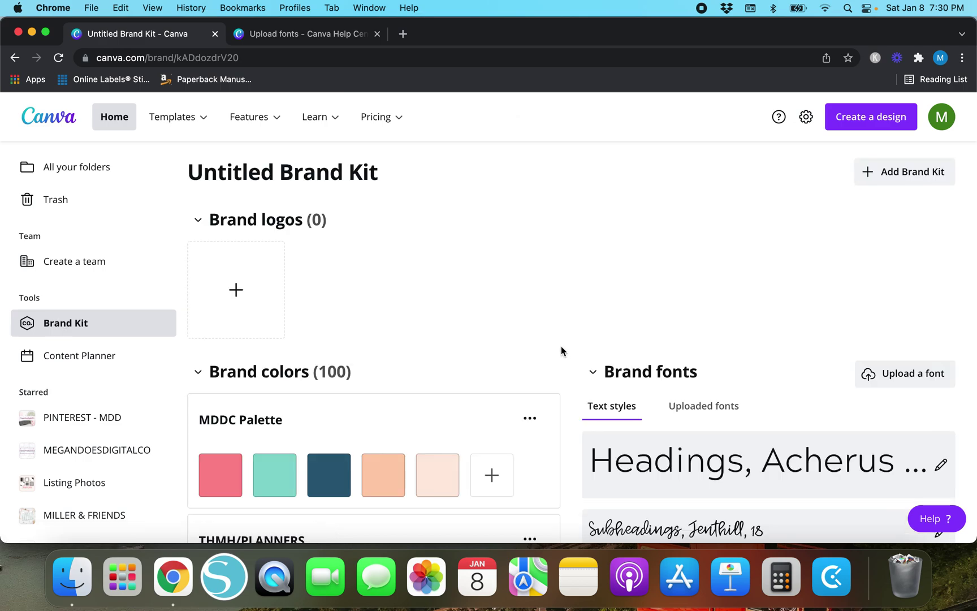
{"action": "left_click", "coordinate": [296, 37]}
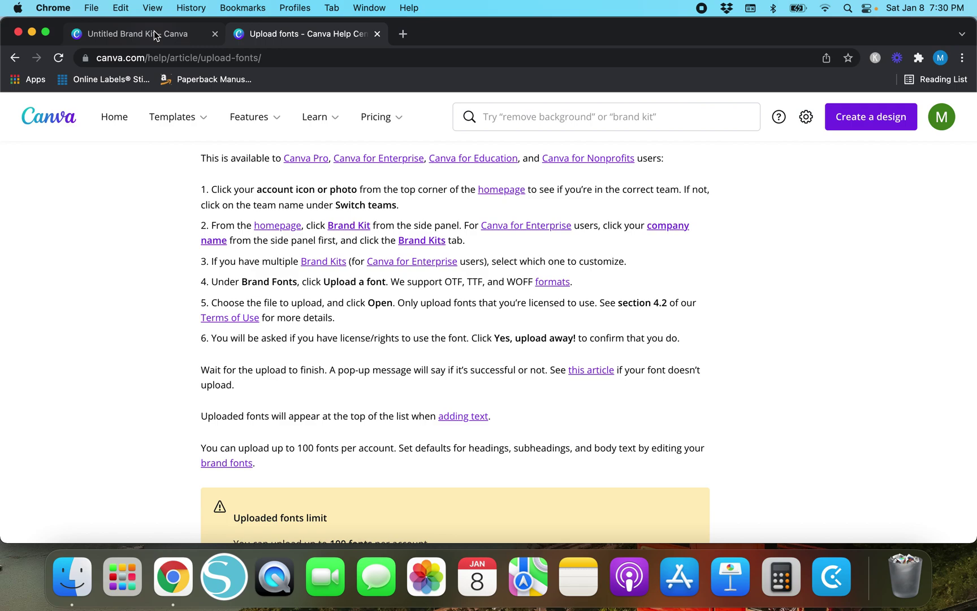
{"action": "left_click", "coordinate": [114, 39]}
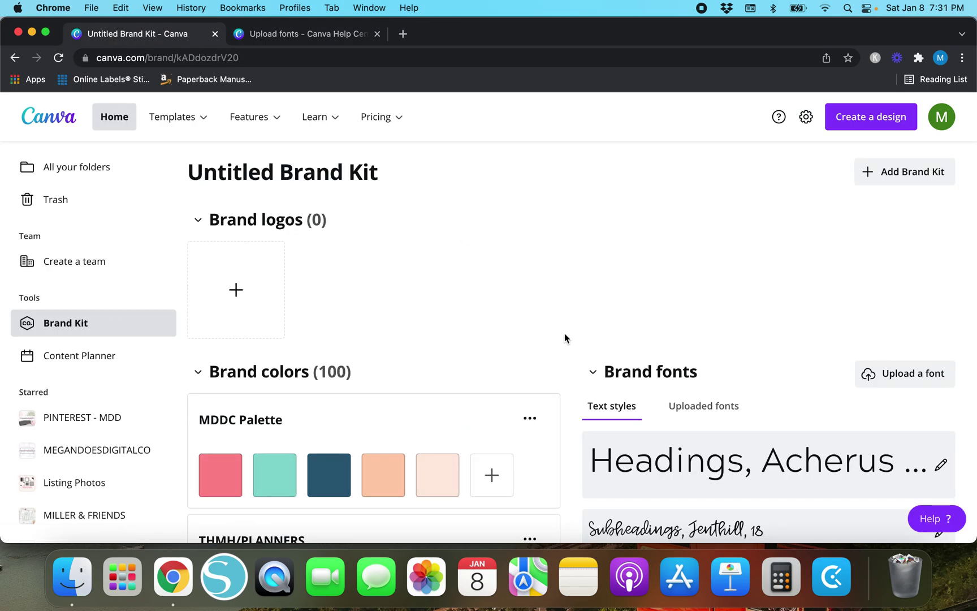
{"action": "scroll", "coordinate": [564, 334], "scroll_direction": "down", "scroll_amount": 2}
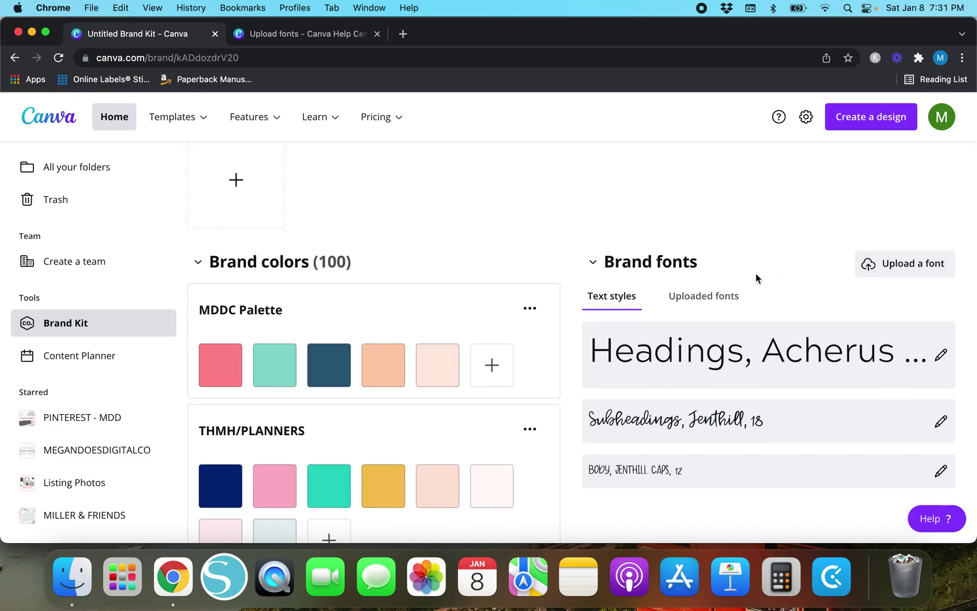
{"action": "left_click", "coordinate": [888, 268]}
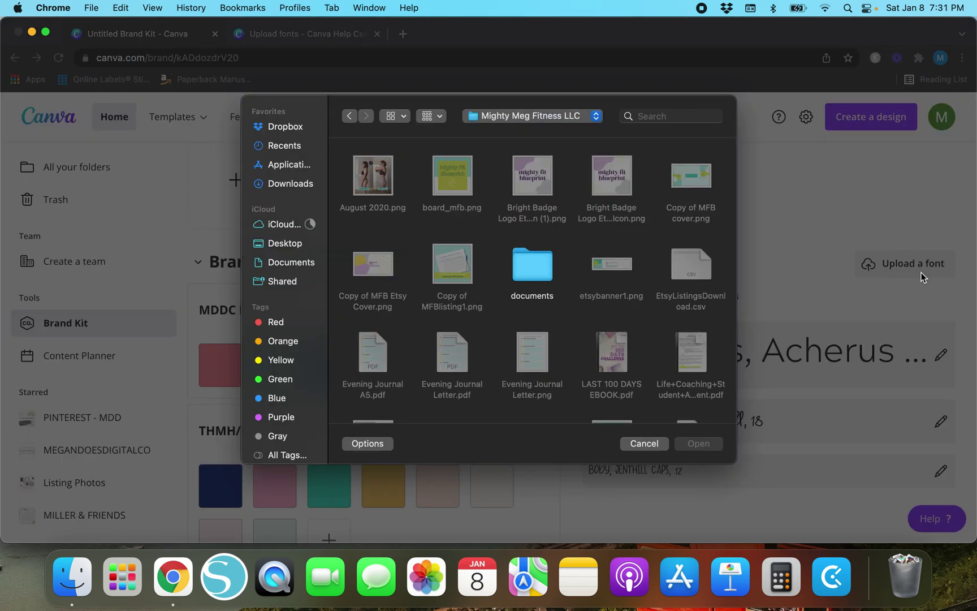
{"action": "left_click", "coordinate": [275, 127]}
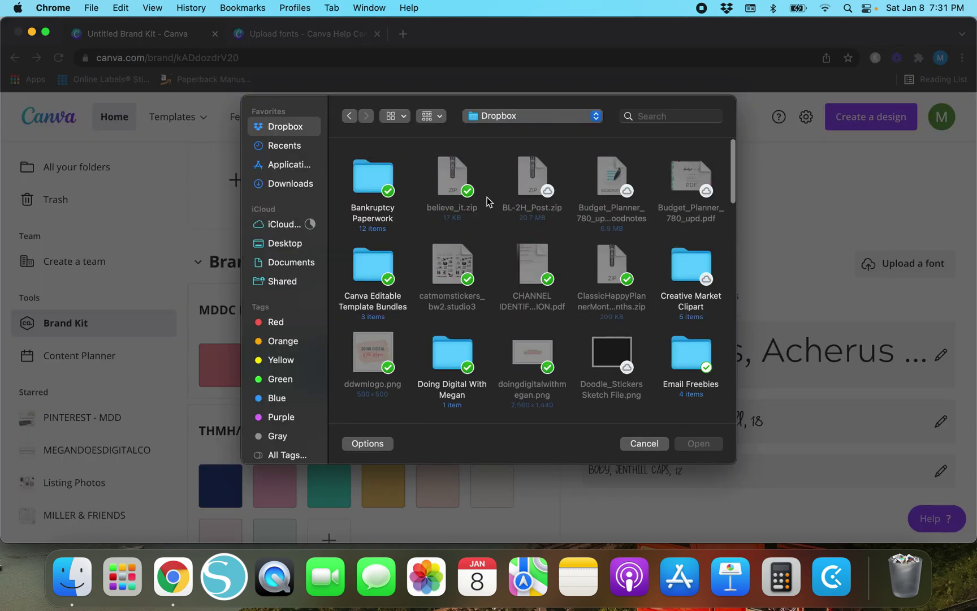
{"action": "scroll", "coordinate": [486, 197], "scroll_direction": "down", "scroll_amount": 5}
{"action": "scroll", "coordinate": [538, 277], "scroll_direction": "down", "scroll_amount": 2}
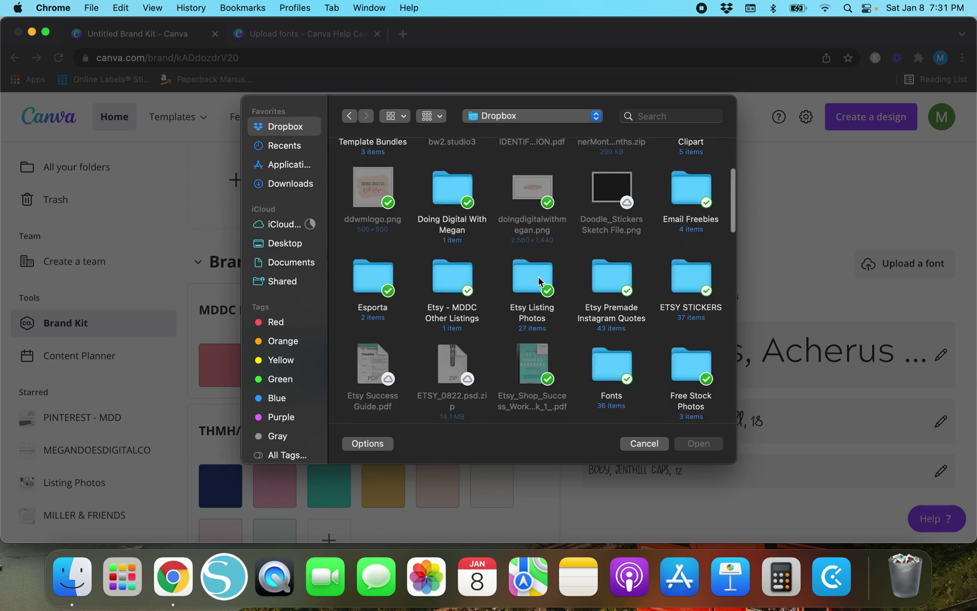
{"action": "left_click", "coordinate": [639, 443]}
{"action": "left_click", "coordinate": [310, 36]}
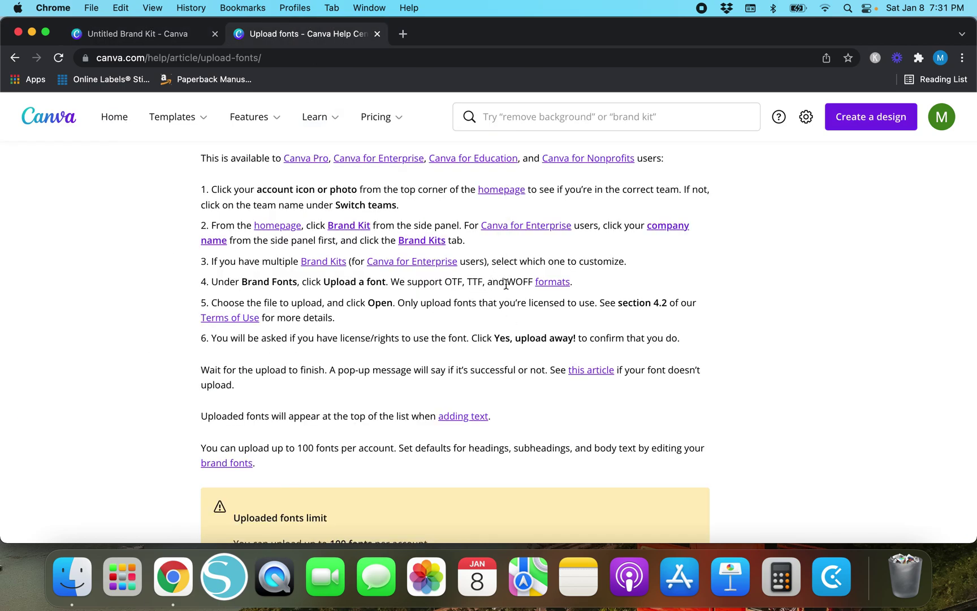
{"action": "left_click", "coordinate": [135, 33]}
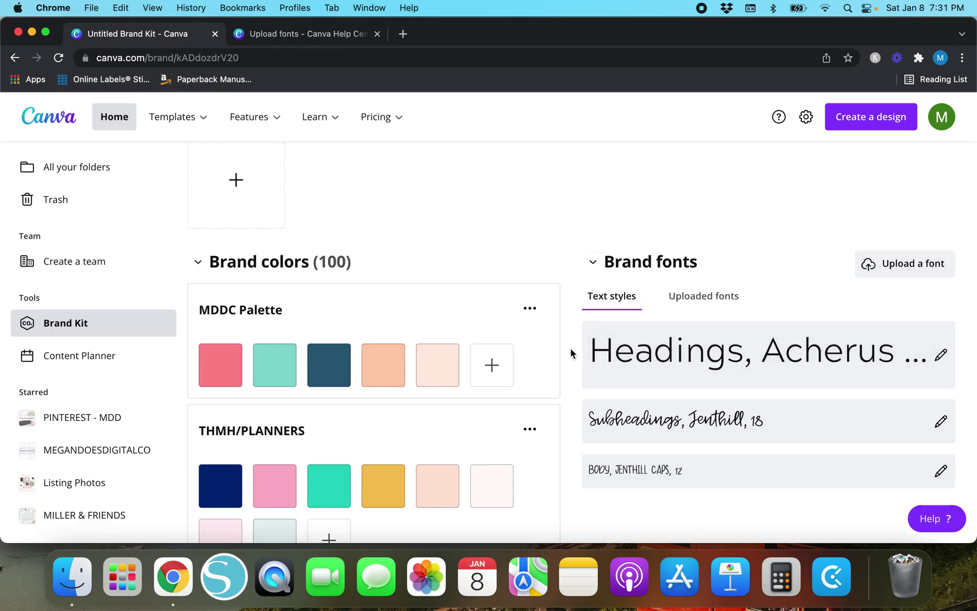
- Load creativemarket.com in a new browser tab
{"action": "left_click", "coordinate": [403, 34]}
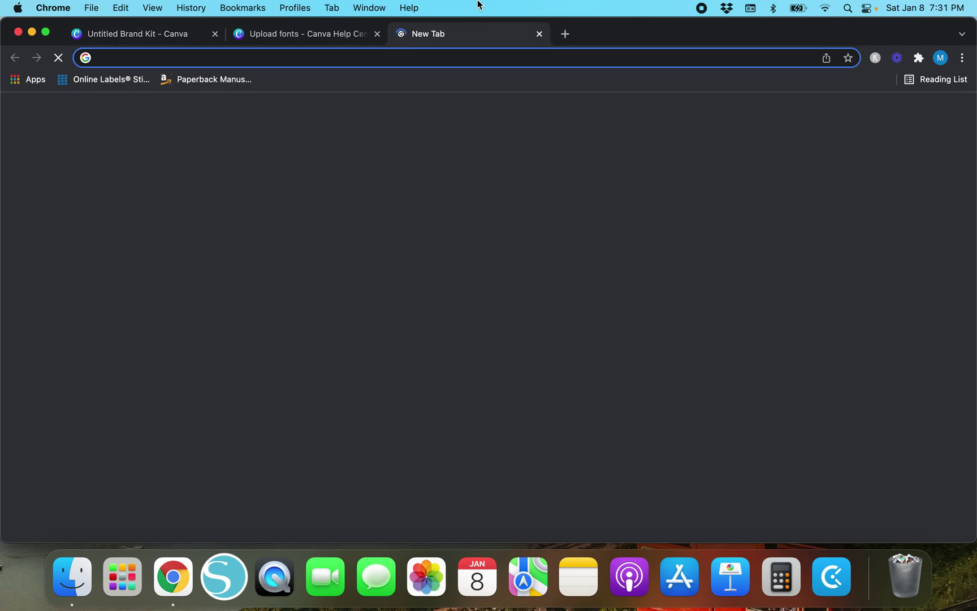
{"action": "type", "text": "creativemarket.com"}
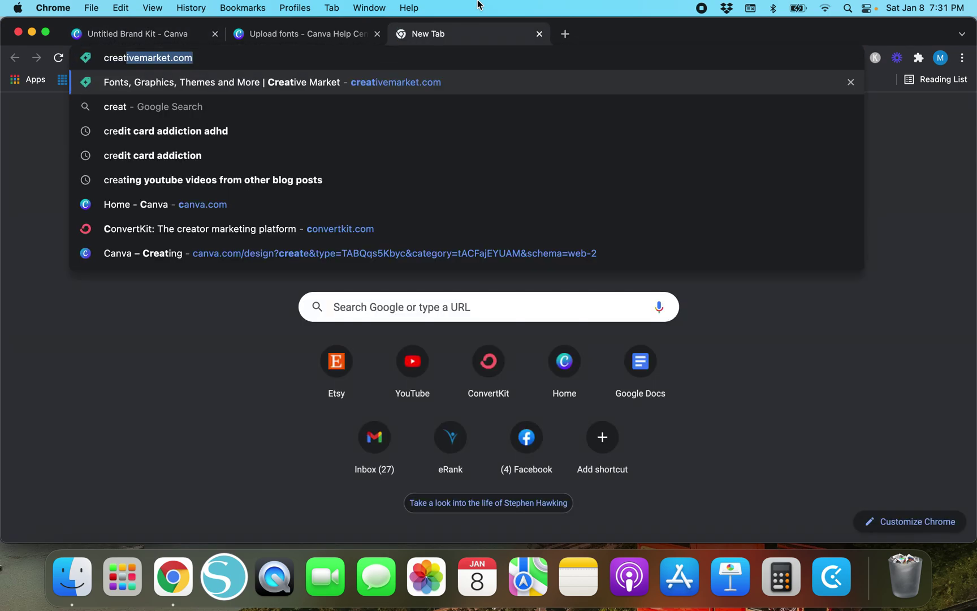
{"action": "key", "text": "Return"}
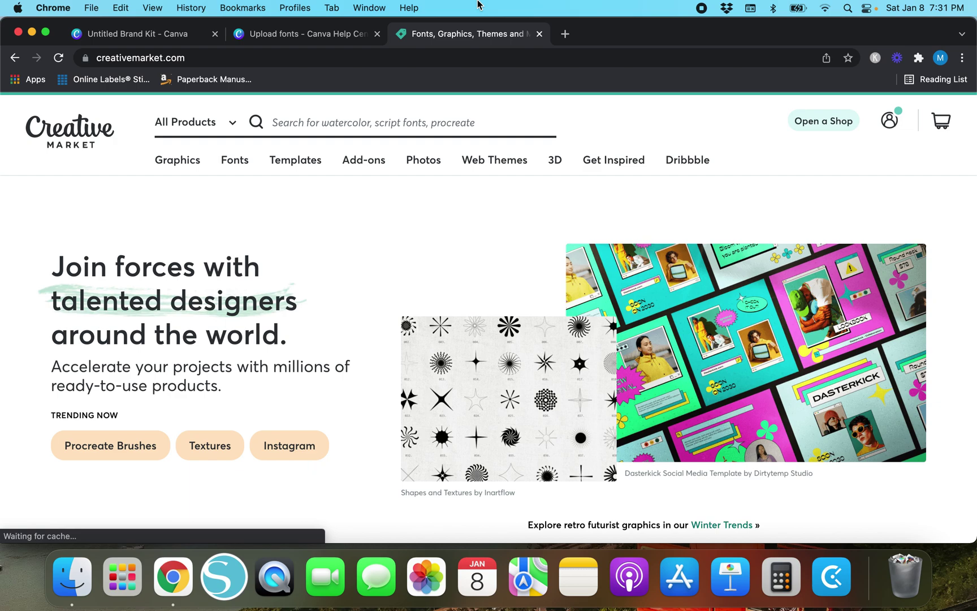
- Open My Purchases from the account menu and scroll through the bought items
{"action": "left_click", "coordinate": [892, 128]}
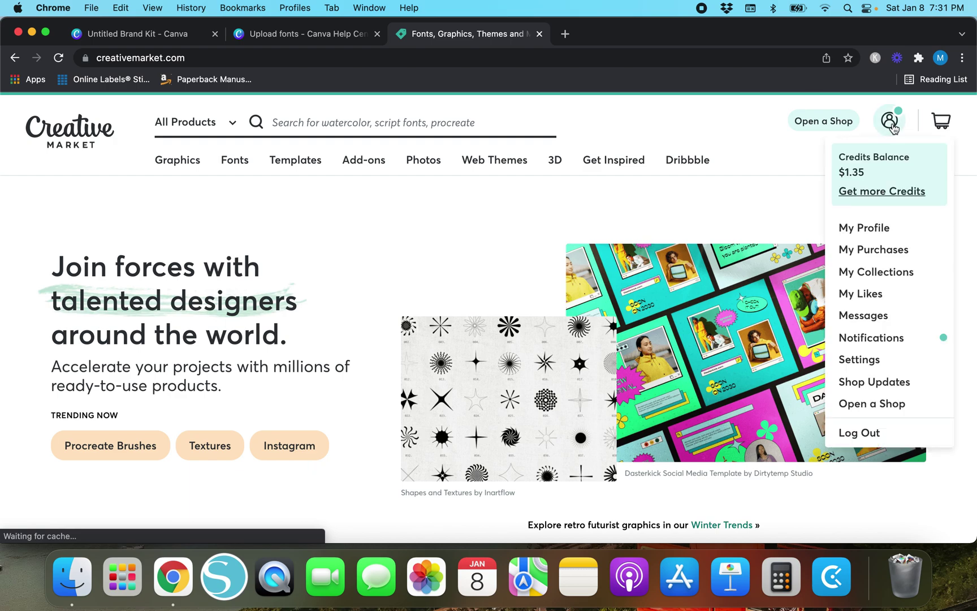
{"action": "left_click", "coordinate": [891, 258]}
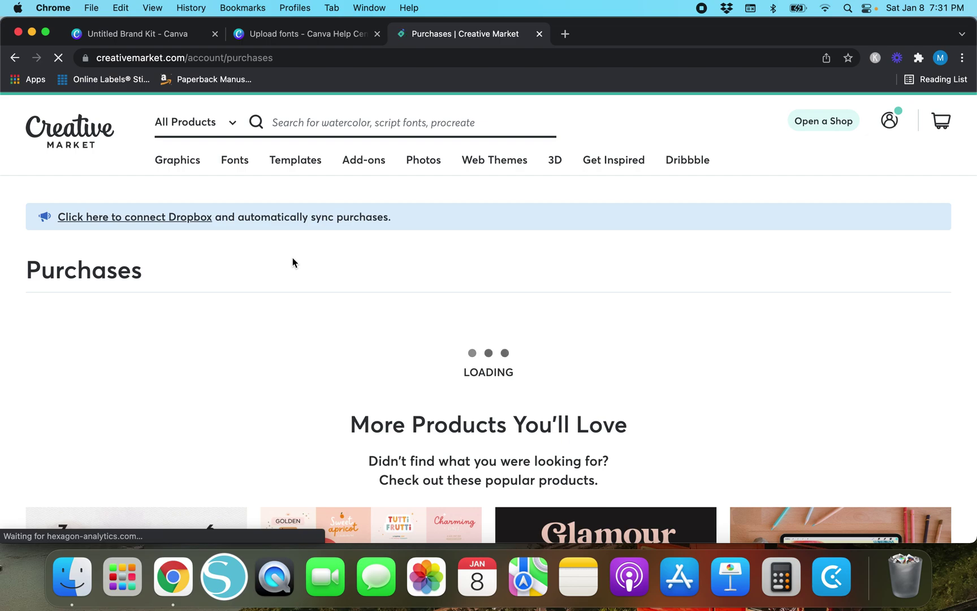
{"action": "scroll", "coordinate": [18, 326], "scroll_direction": "down", "scroll_amount": 2}
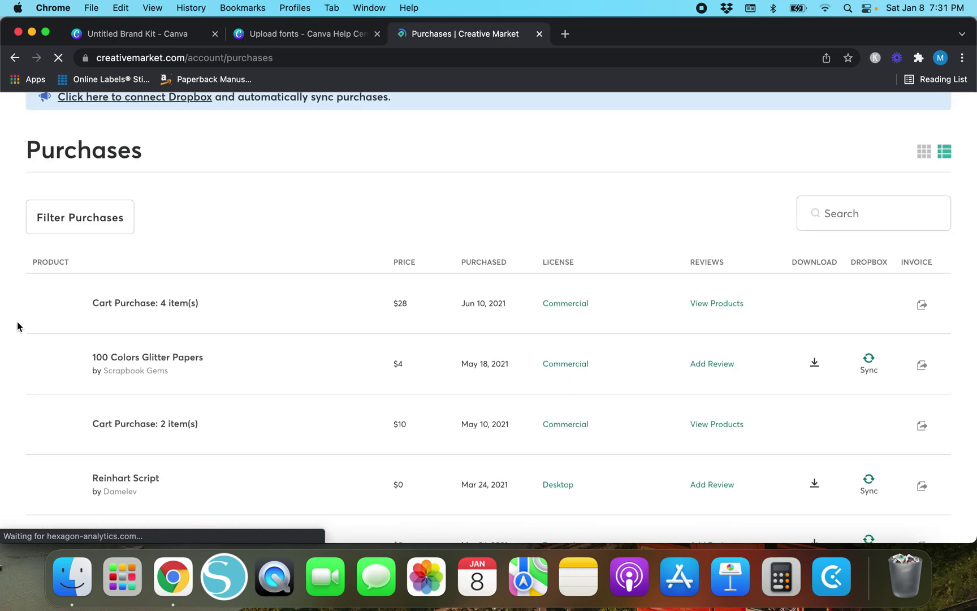
{"action": "scroll", "coordinate": [18, 326], "scroll_direction": "down", "scroll_amount": 5}
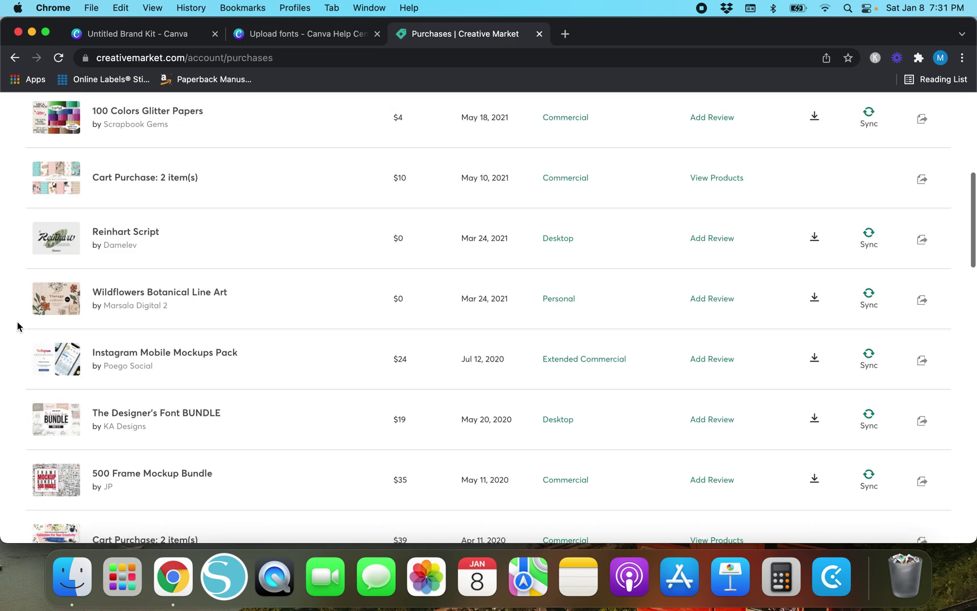
{"action": "scroll", "coordinate": [18, 326], "scroll_direction": "down", "scroll_amount": 3}
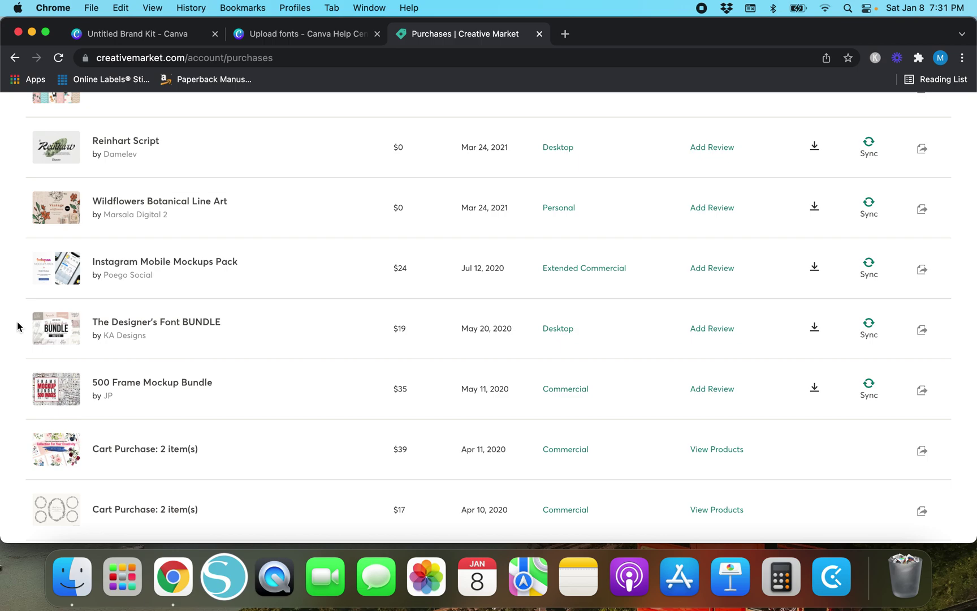
{"action": "scroll", "coordinate": [17, 327], "scroll_direction": "down", "scroll_amount": 5}
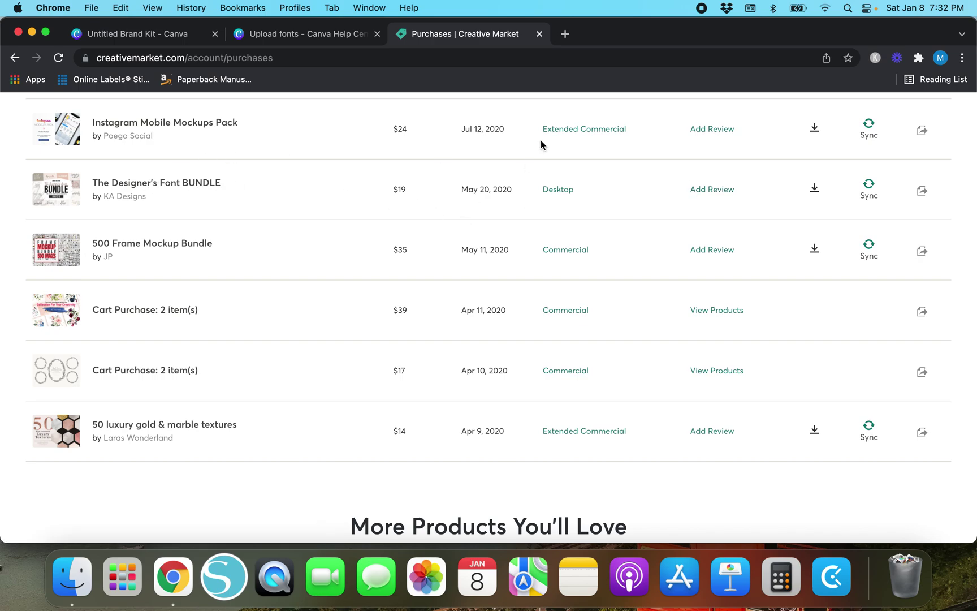
- Load the Creative Market home page in another new tab
{"action": "left_click", "coordinate": [566, 33]}
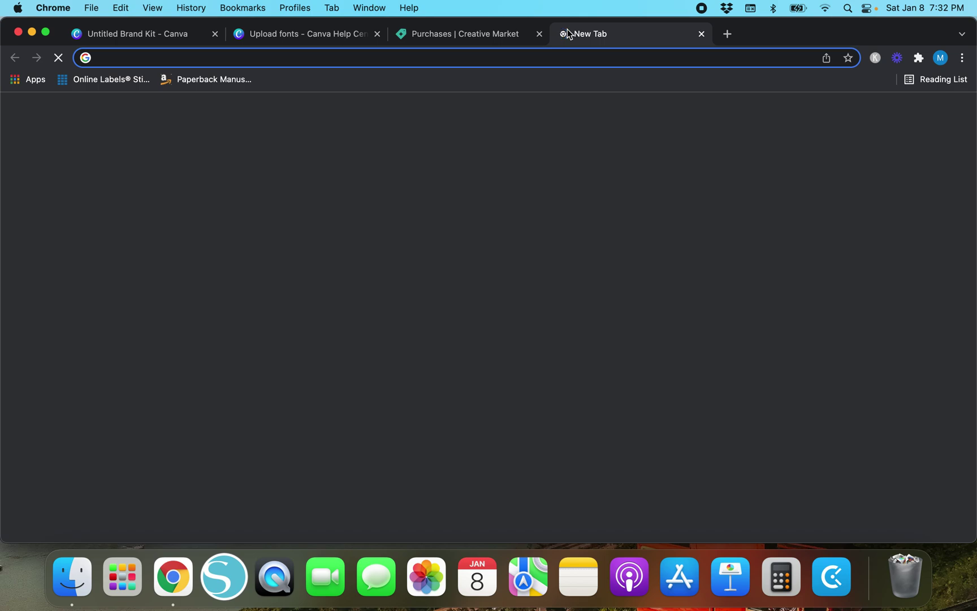
{"action": "type", "text": "creativemarket.com"}
{"action": "key", "text": "Return"}
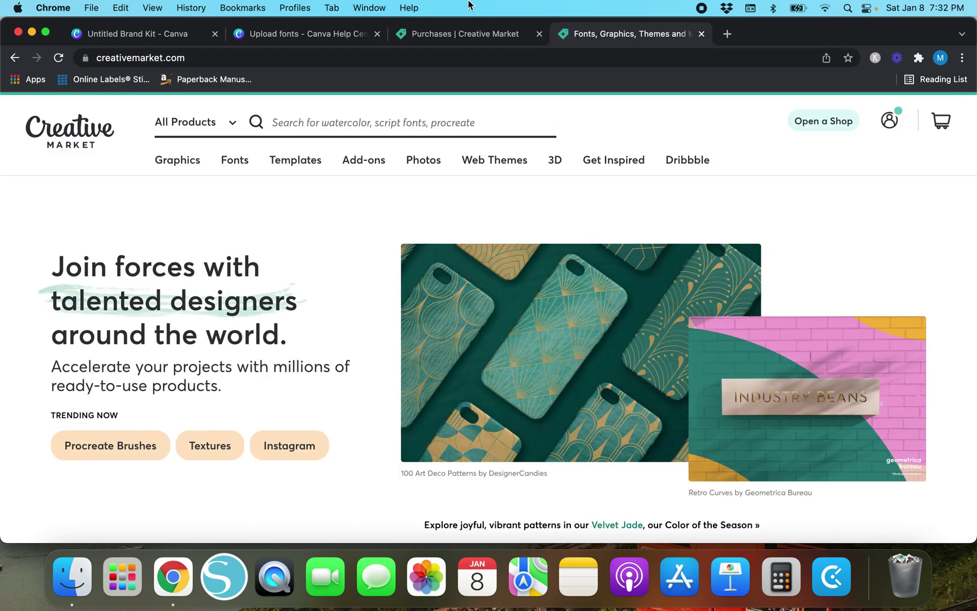
- Search Creative Market for 'font bundle' and scroll through the bundle results
{"action": "left_click", "coordinate": [334, 116]}
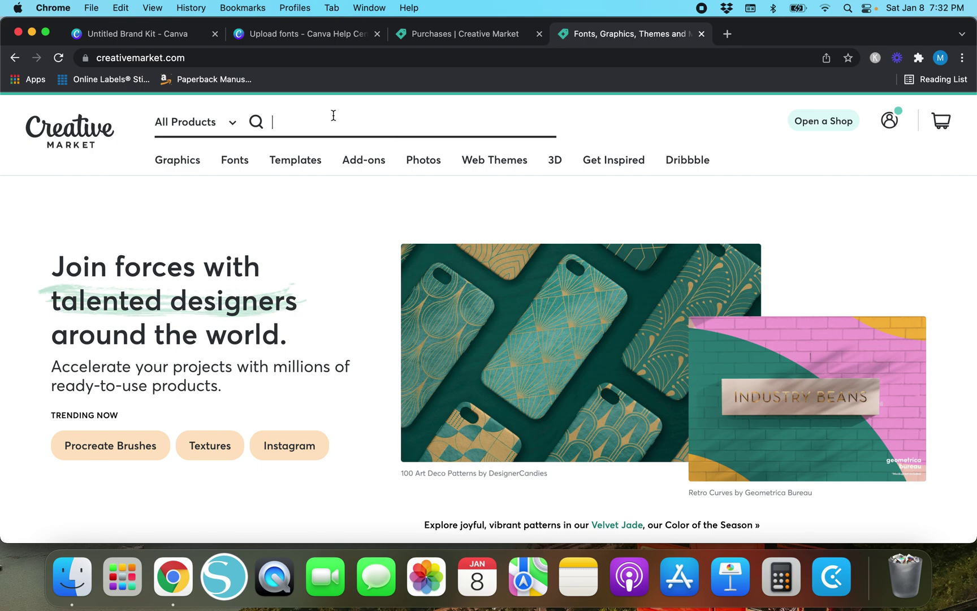
{"action": "type", "text": "font bundle"}
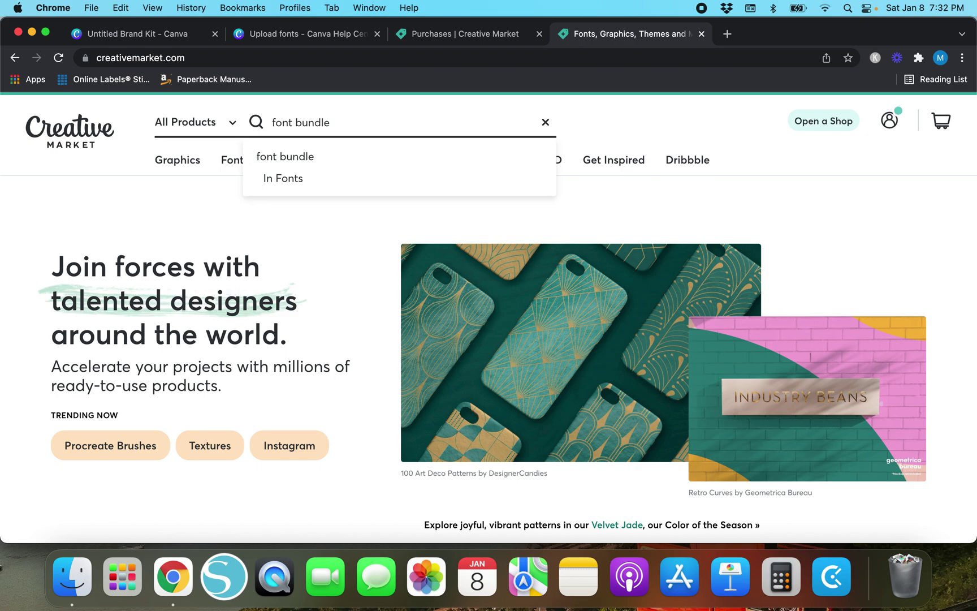
{"action": "key", "text": "Return"}
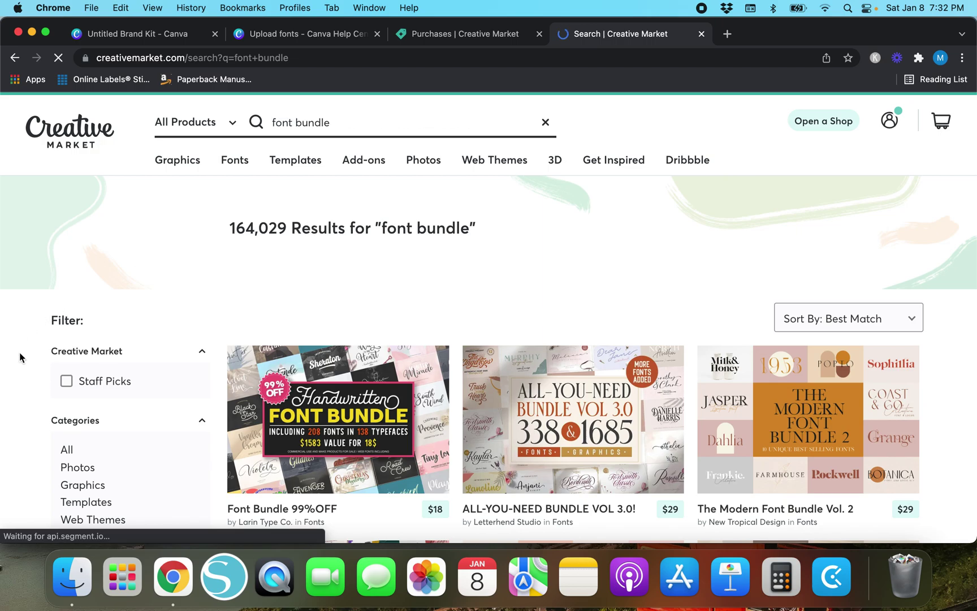
{"action": "scroll", "coordinate": [19, 353], "scroll_direction": "down", "scroll_amount": 3}
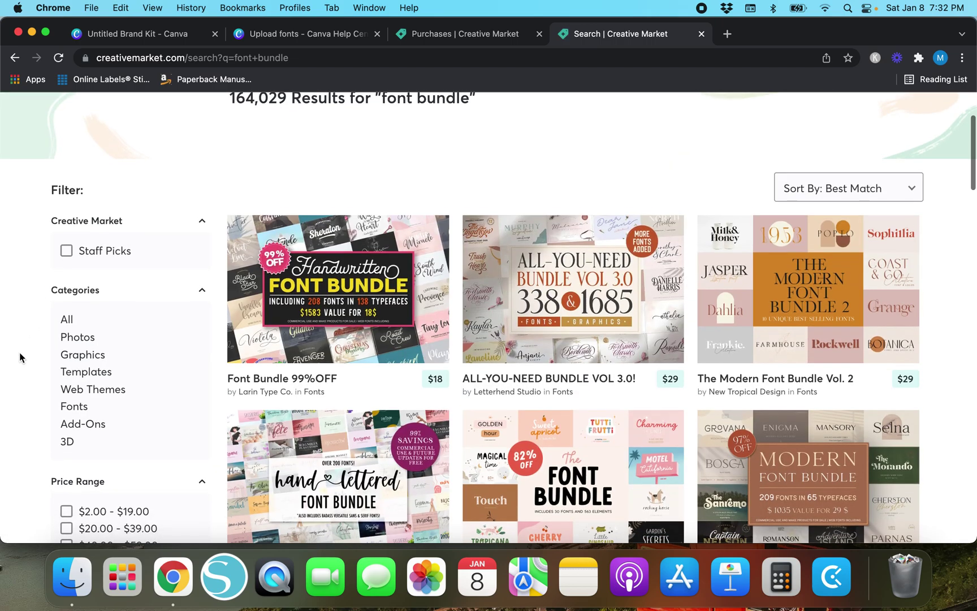
{"action": "scroll", "coordinate": [19, 352], "scroll_direction": "down", "scroll_amount": 2}
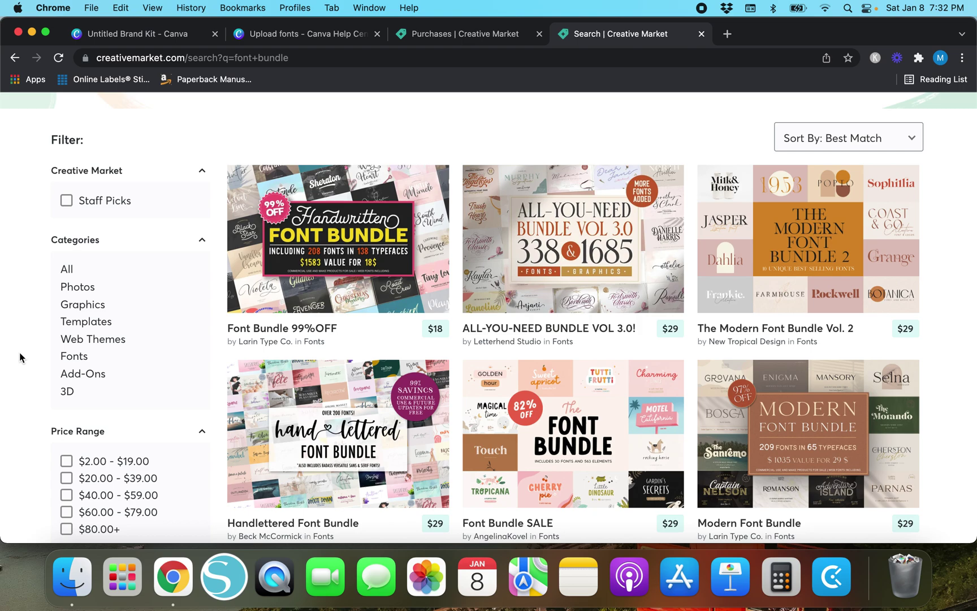
{"action": "scroll", "coordinate": [19, 351], "scroll_direction": "down", "scroll_amount": 5}
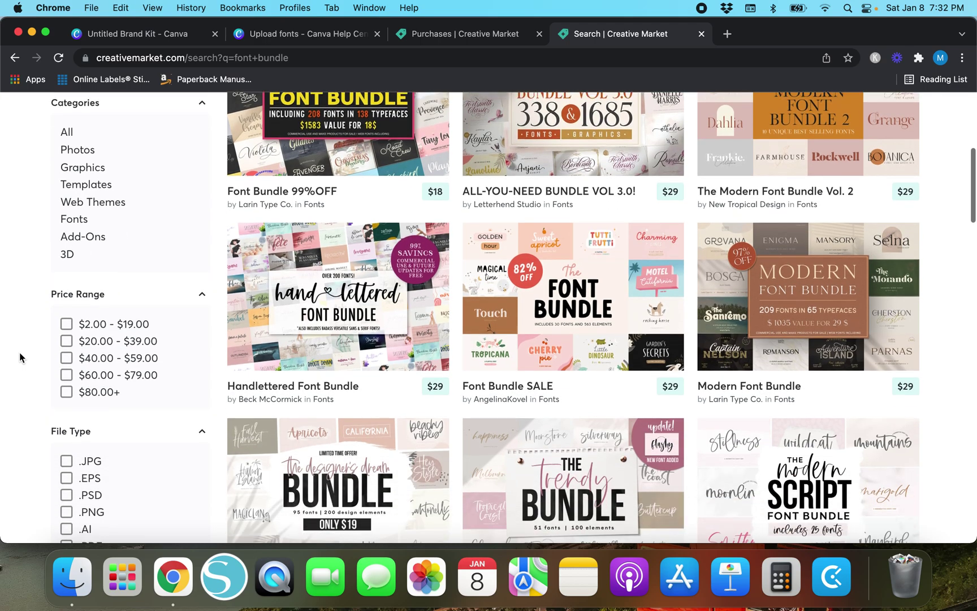
{"action": "scroll", "coordinate": [19, 352], "scroll_direction": "down", "scroll_amount": 5}
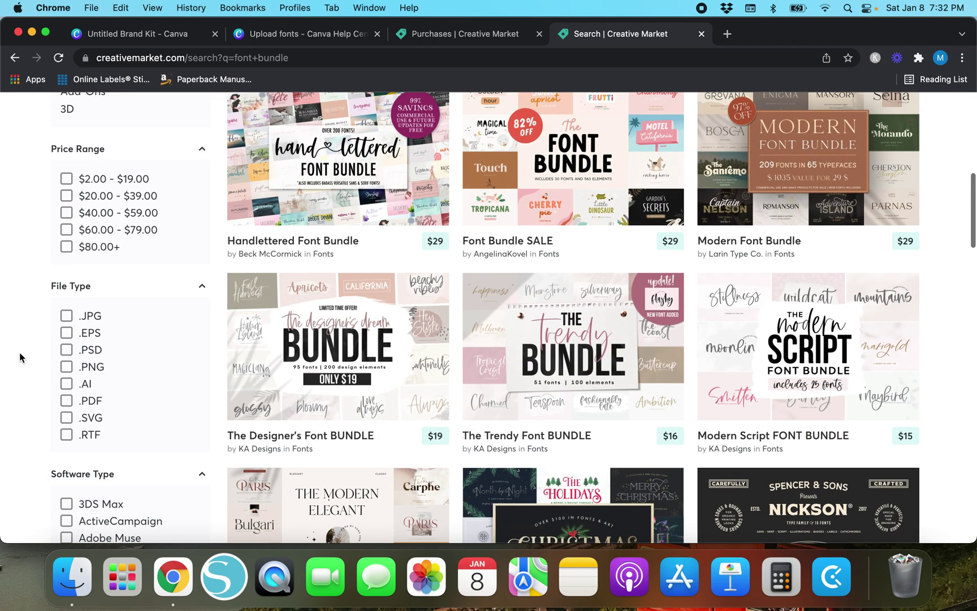
- Look over The Designer's Font BUNDLE product page, then return to the search results
{"action": "left_click", "coordinate": [336, 342]}
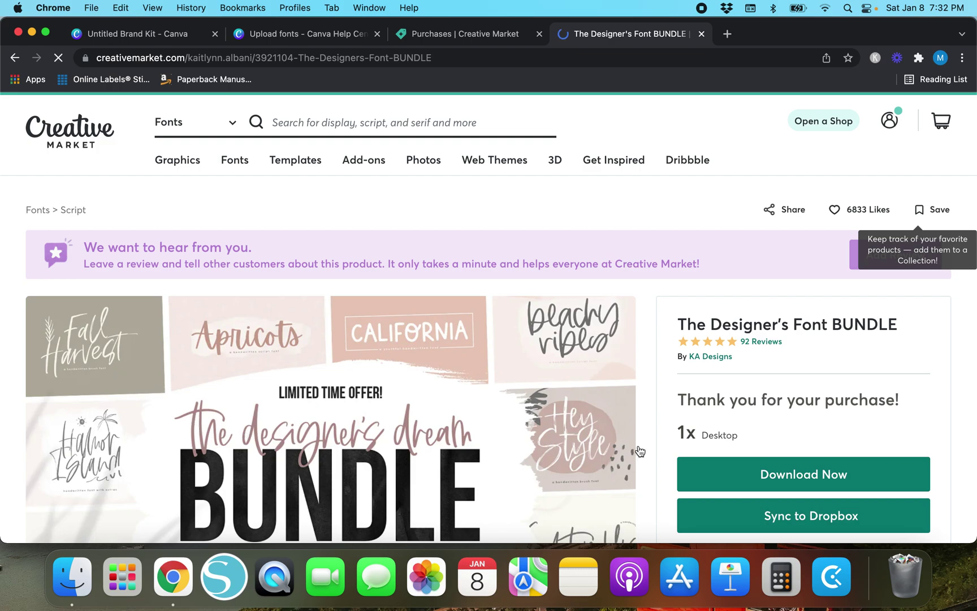
{"action": "scroll", "coordinate": [657, 393], "scroll_direction": "down", "scroll_amount": 3}
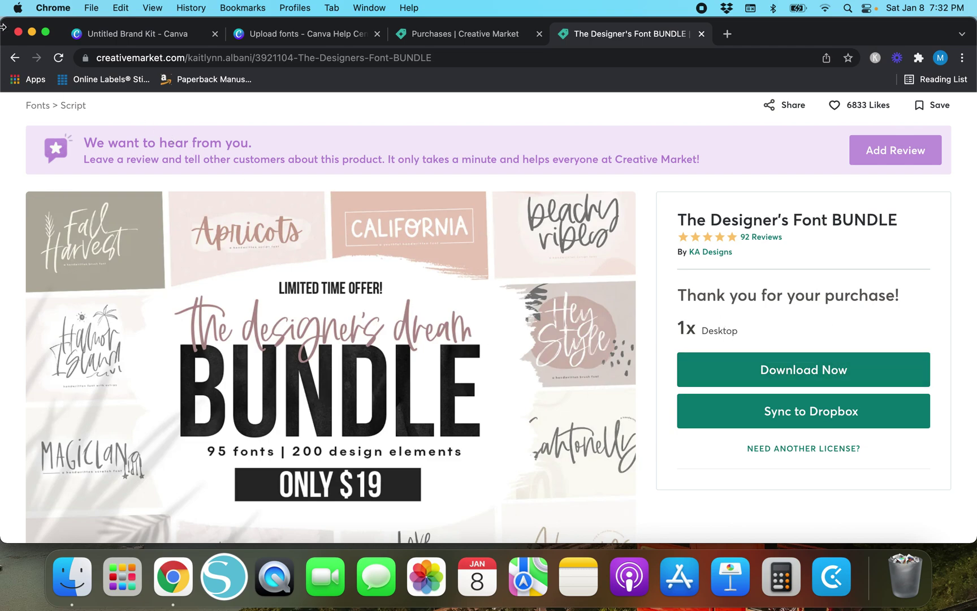
{"action": "left_click", "coordinate": [15, 58]}
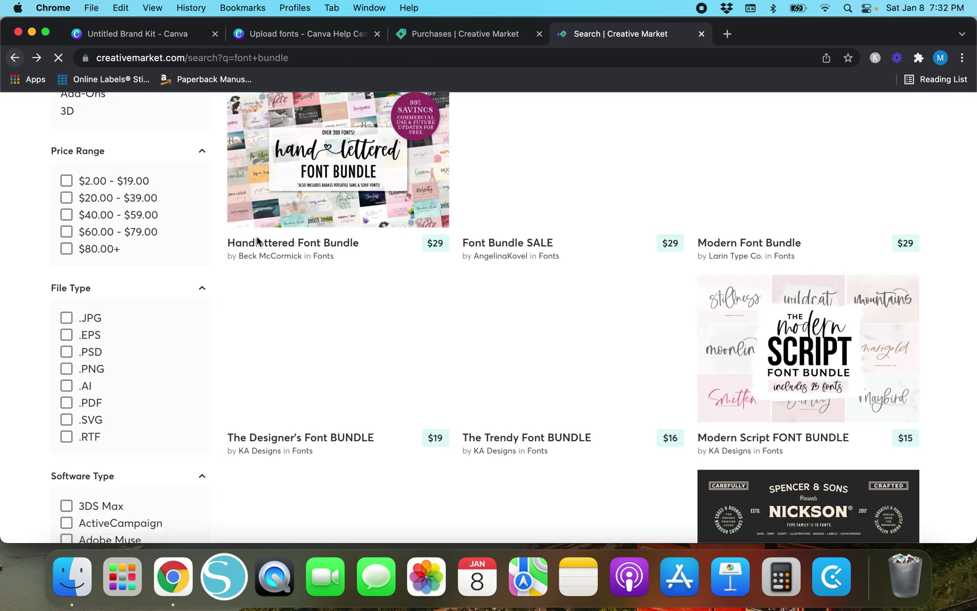
- Open the Handlettered Font Bundle page and its 'What are these?' licence explanation
{"action": "left_click", "coordinate": [304, 164]}
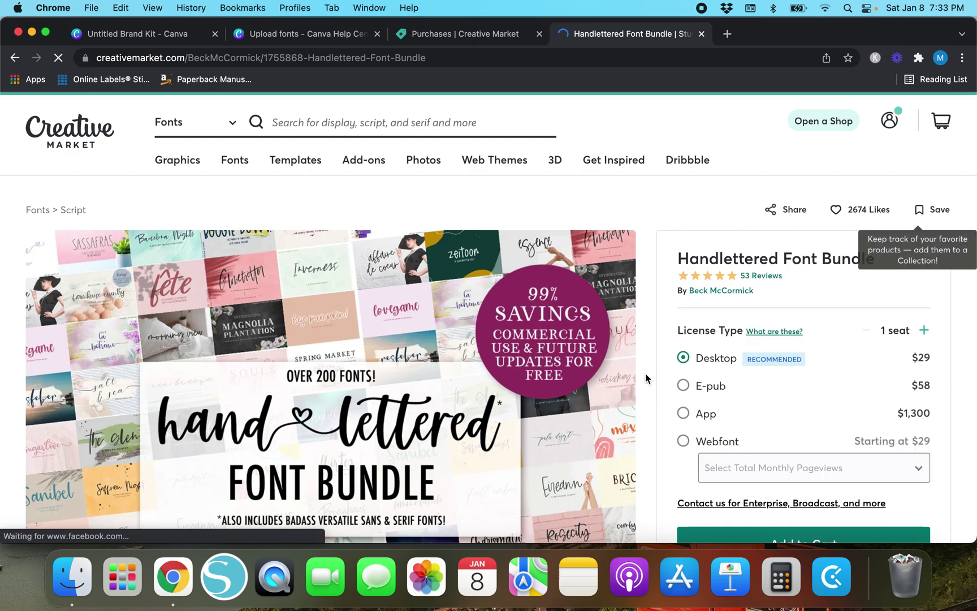
{"action": "scroll", "coordinate": [646, 378], "scroll_direction": "down", "scroll_amount": 3}
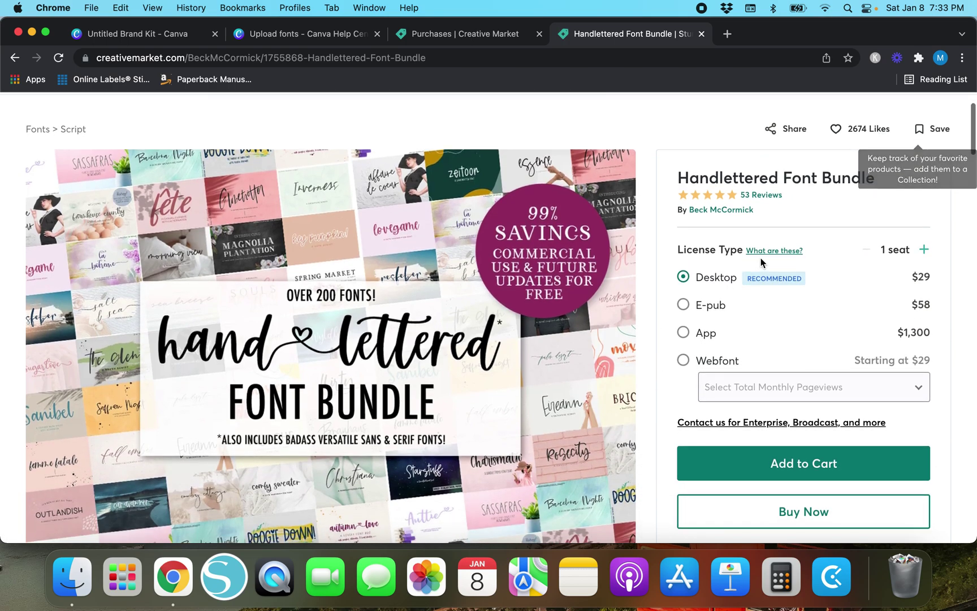
{"action": "left_click", "coordinate": [762, 255]}
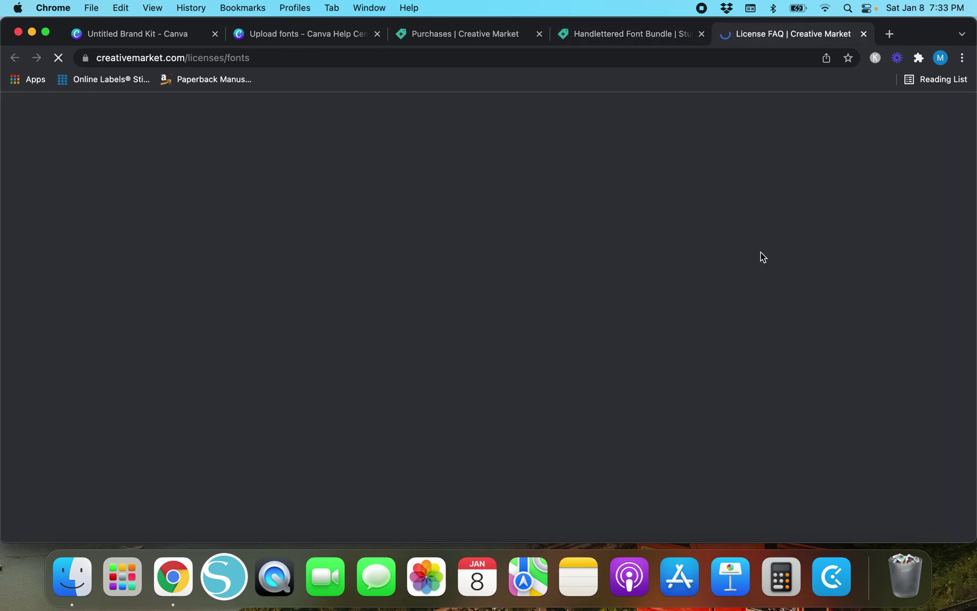
- Read the Desktop, E-pub, App and Webfont licence descriptions, then close that page
{"action": "scroll", "coordinate": [453, 373], "scroll_direction": "down", "scroll_amount": 10}
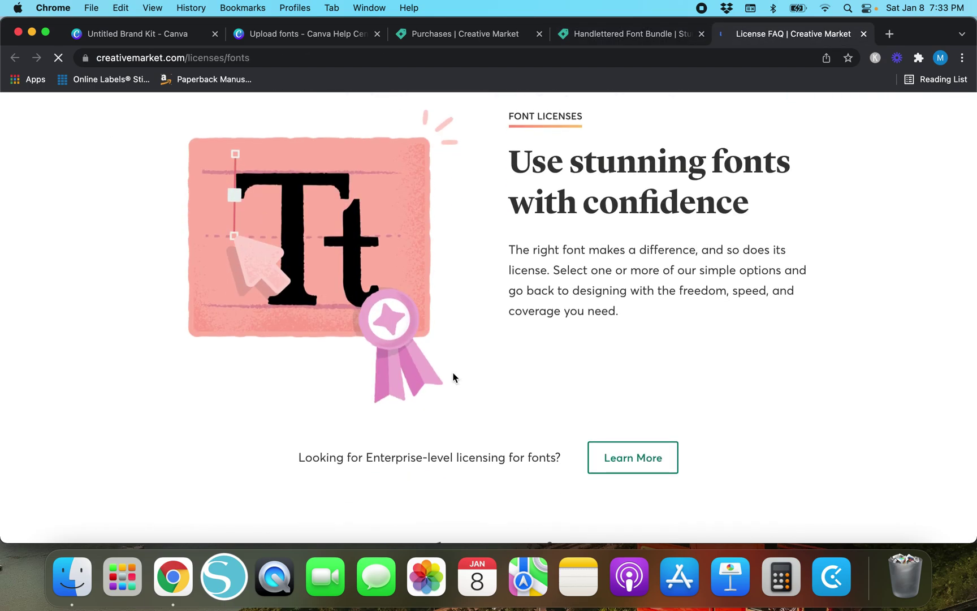
{"action": "scroll", "coordinate": [453, 377], "scroll_direction": "down", "scroll_amount": 5}
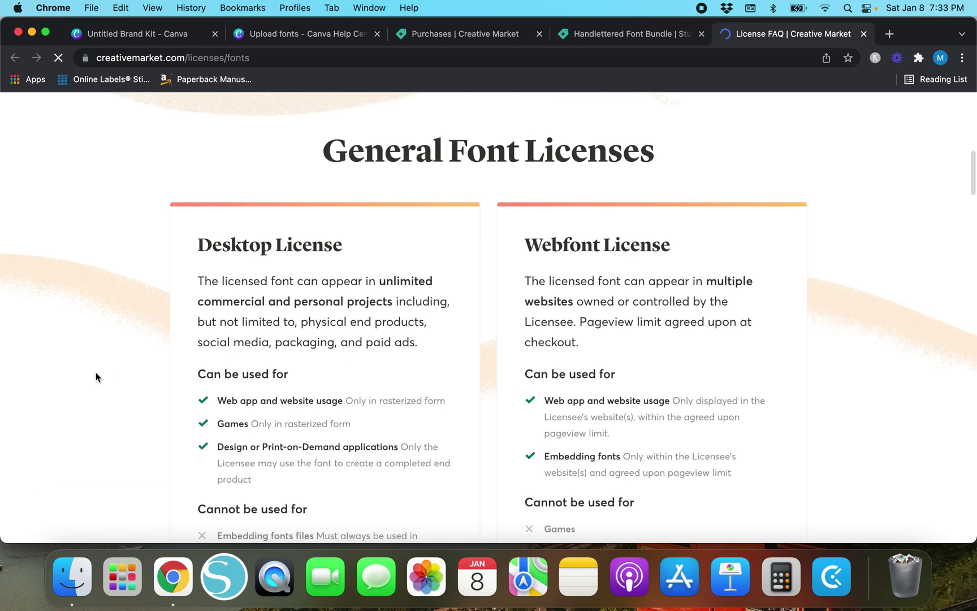
{"action": "scroll", "coordinate": [135, 410], "scroll_direction": "down", "scroll_amount": 3}
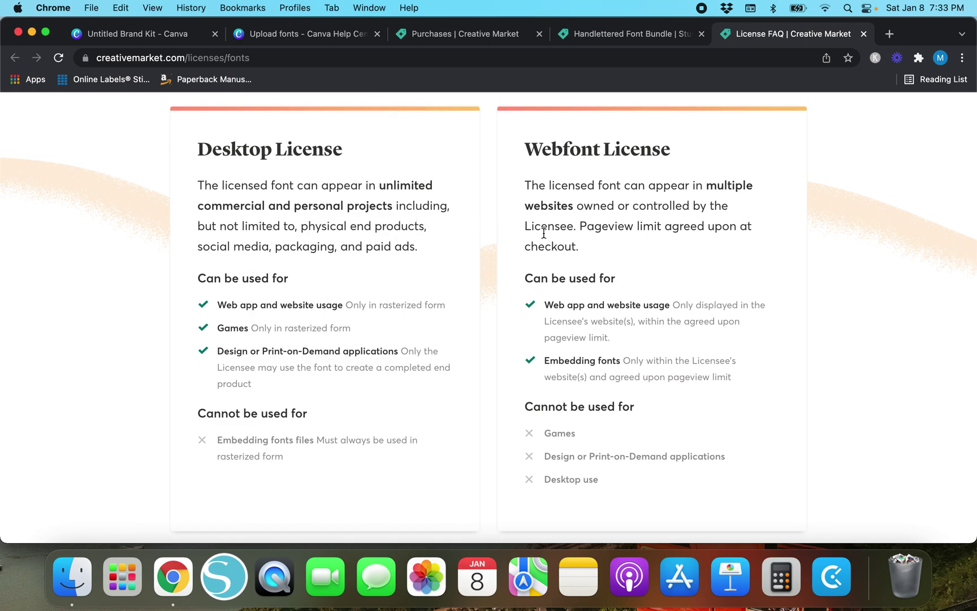
{"action": "scroll", "coordinate": [213, 264], "scroll_direction": "down", "scroll_amount": 3}
{"action": "scroll", "coordinate": [213, 263], "scroll_direction": "up", "scroll_amount": 4}
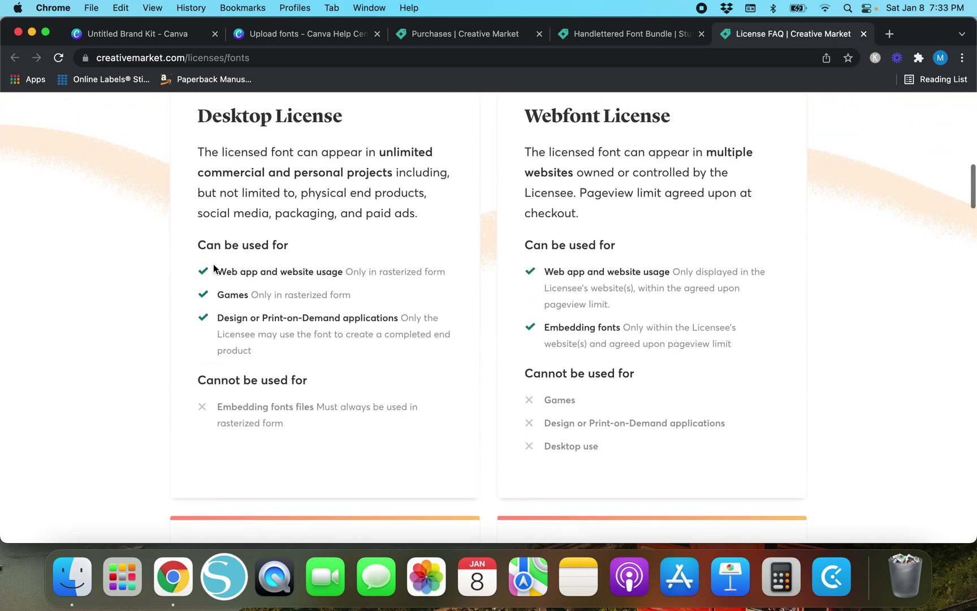
{"action": "scroll", "coordinate": [145, 303], "scroll_direction": "down", "scroll_amount": 6}
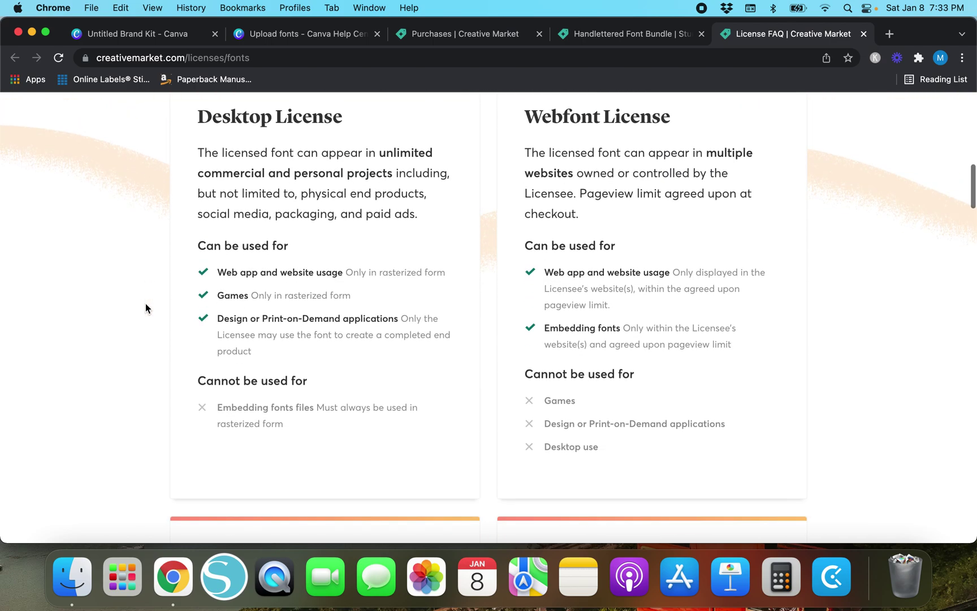
{"action": "scroll", "coordinate": [144, 303], "scroll_direction": "up", "scroll_amount": 5}
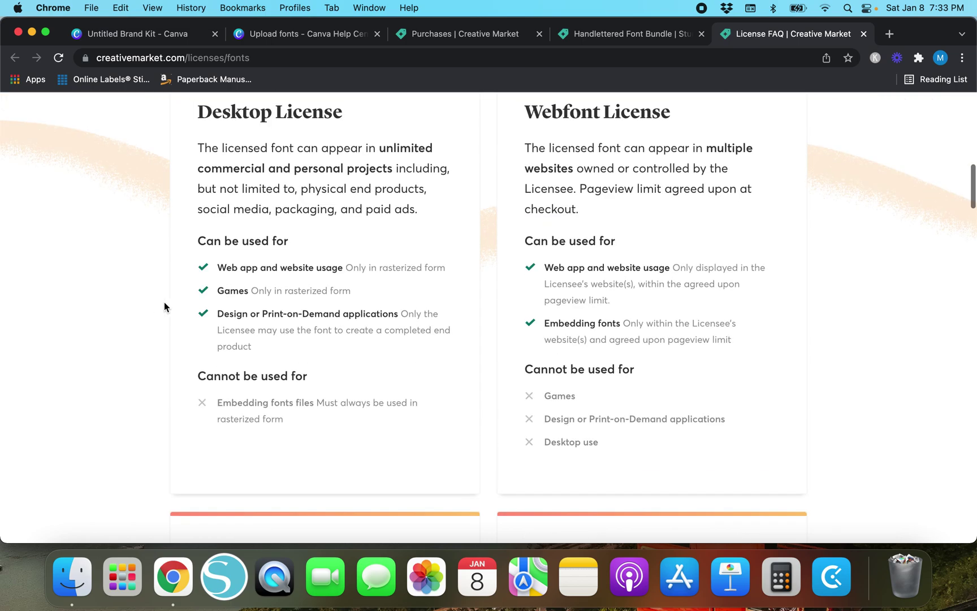
{"action": "scroll", "coordinate": [167, 294], "scroll_direction": "up", "scroll_amount": 1}
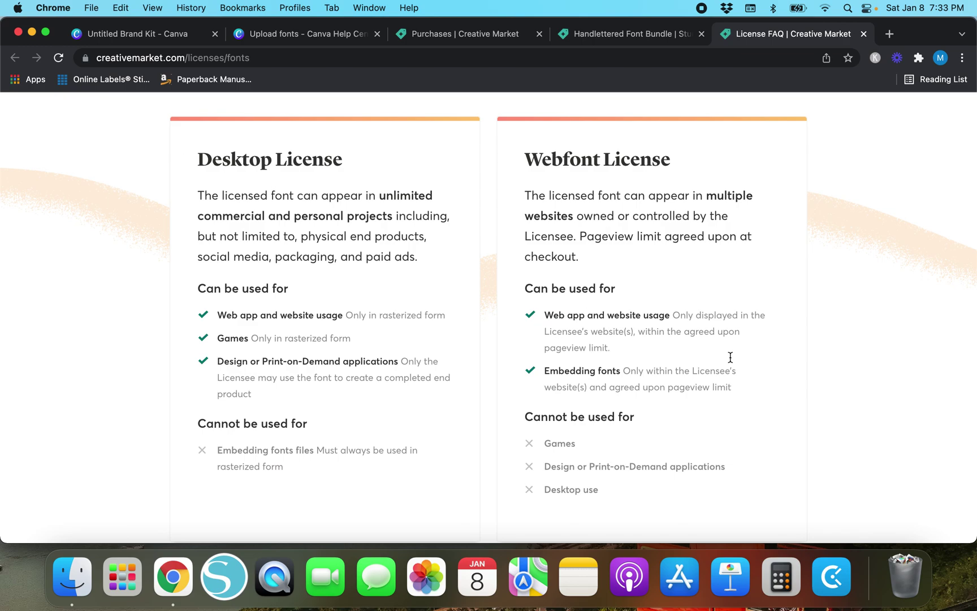
{"action": "scroll", "coordinate": [681, 243], "scroll_direction": "down", "scroll_amount": 3}
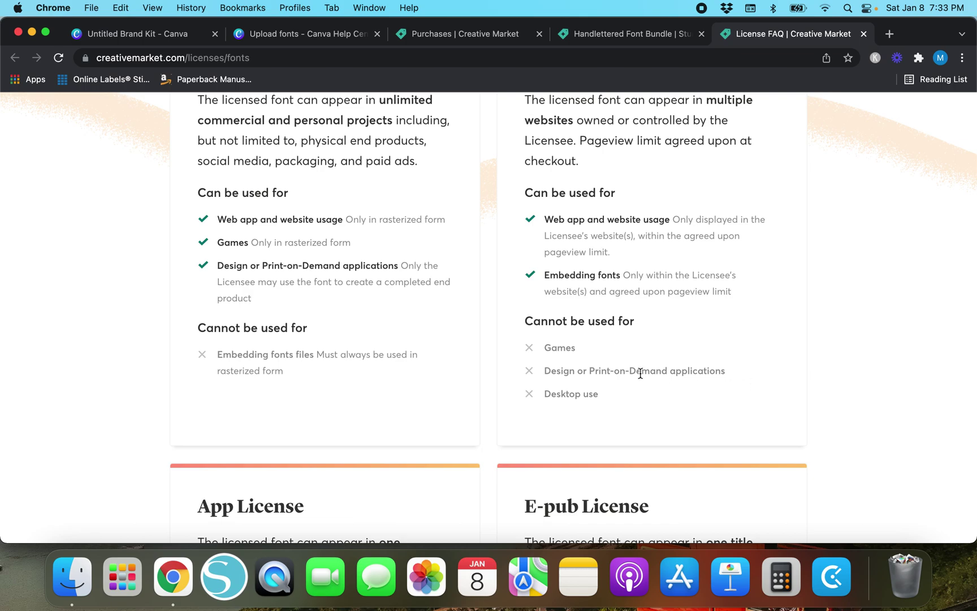
{"action": "scroll", "coordinate": [697, 374], "scroll_direction": "down", "scroll_amount": 4}
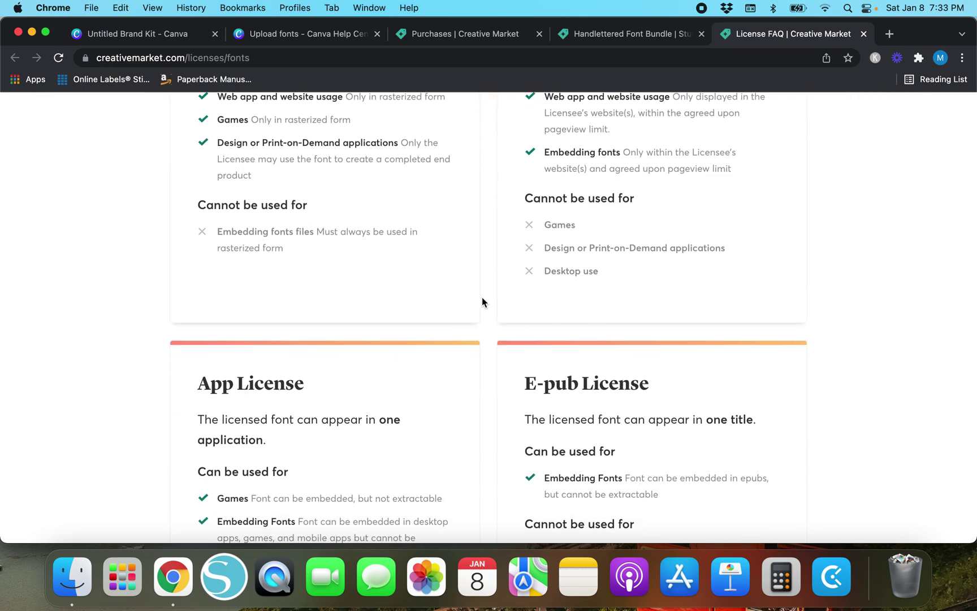
{"action": "scroll", "coordinate": [482, 297], "scroll_direction": "up", "scroll_amount": 10}
{"action": "scroll", "coordinate": [285, 306], "scroll_direction": "up", "scroll_amount": 10}
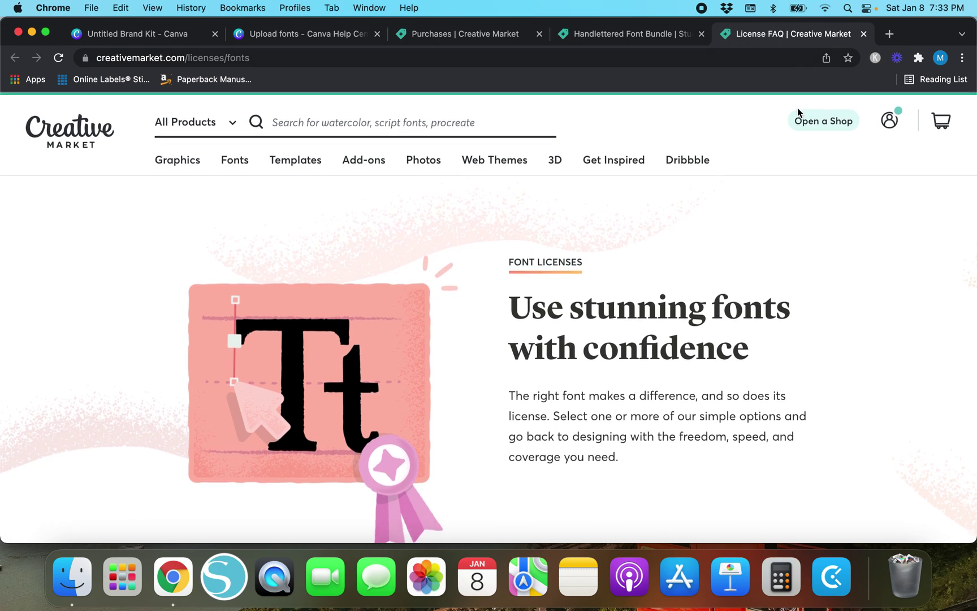
{"action": "scroll", "coordinate": [666, 312], "scroll_direction": "down", "scroll_amount": 10}
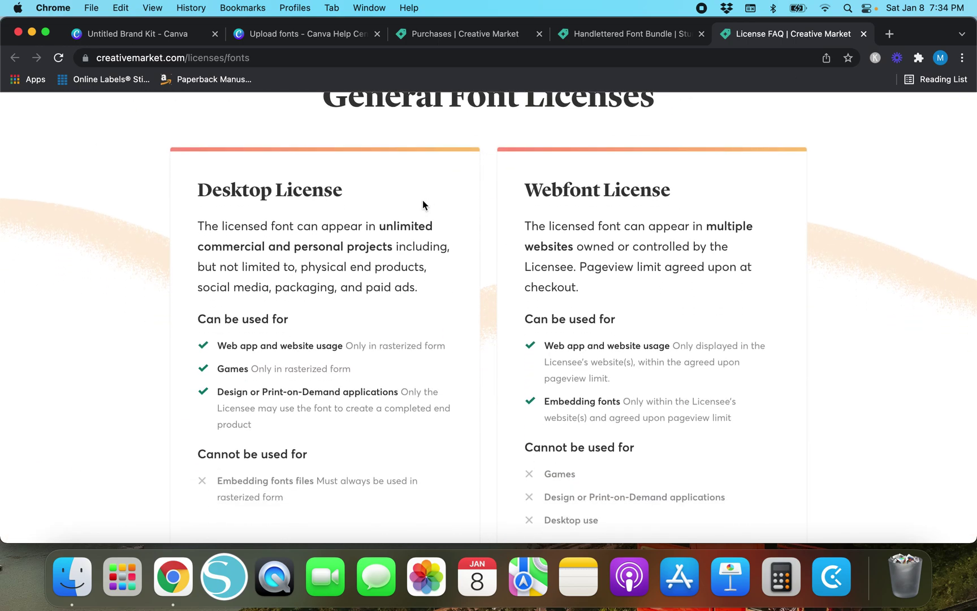
{"action": "scroll", "coordinate": [493, 131], "scroll_direction": "down", "scroll_amount": 2}
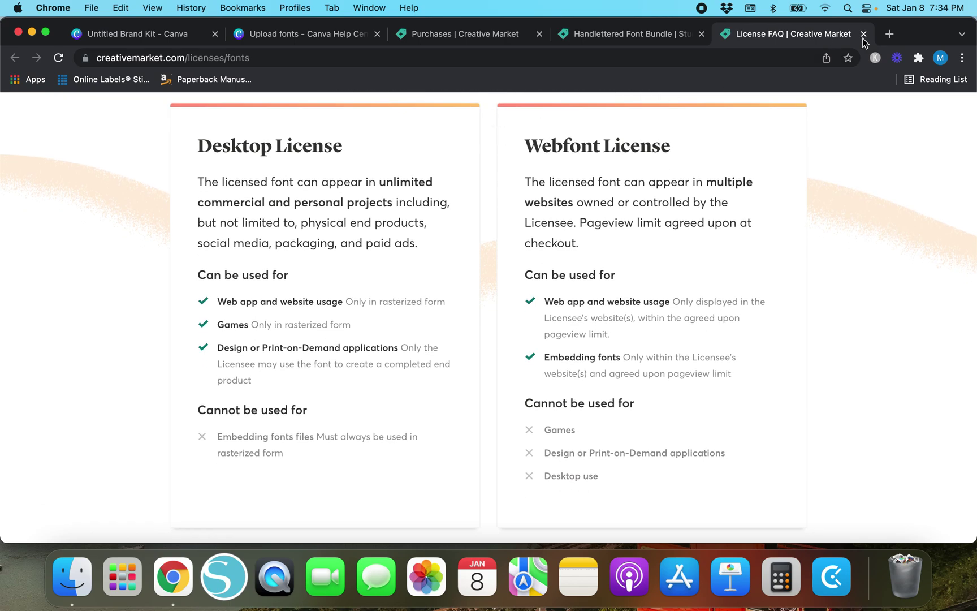
{"action": "left_click", "coordinate": [864, 34]}
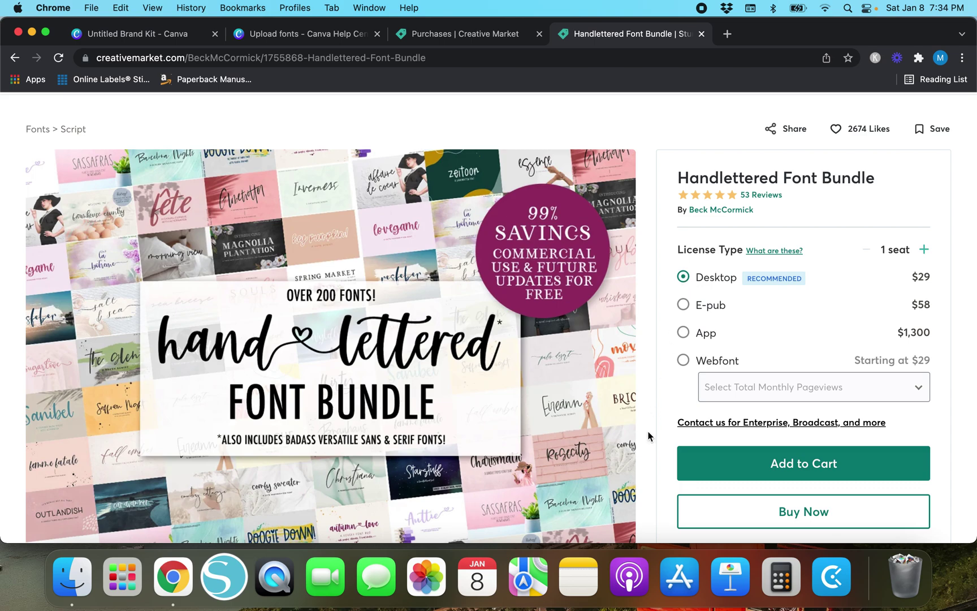
- Add the Handlettered Font Bundle to the cart, then save The Designer's Font BUNDLE zip to the Desktop
{"action": "scroll", "coordinate": [650, 435], "scroll_direction": "down", "scroll_amount": 3}
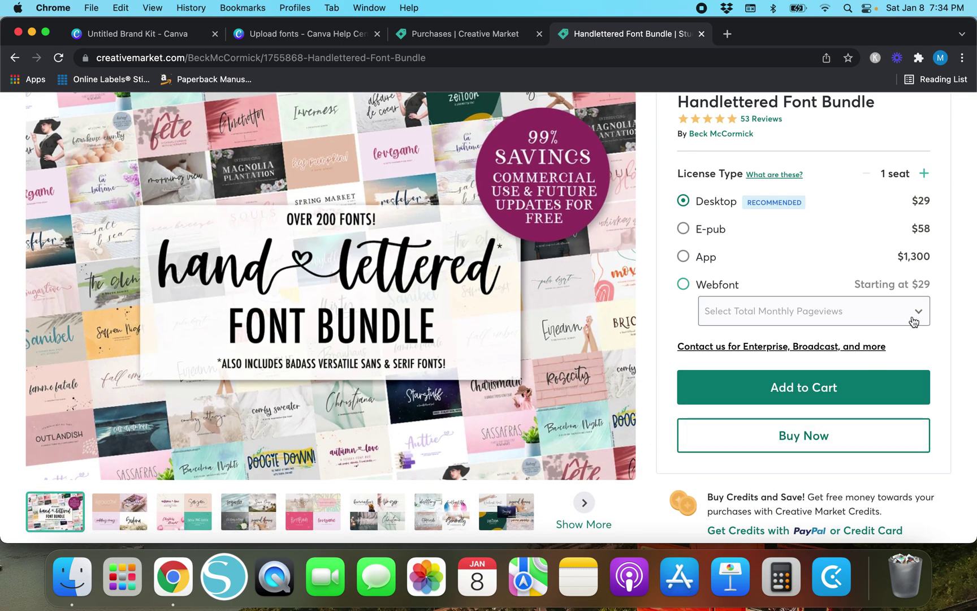
{"action": "left_click", "coordinate": [792, 394]}
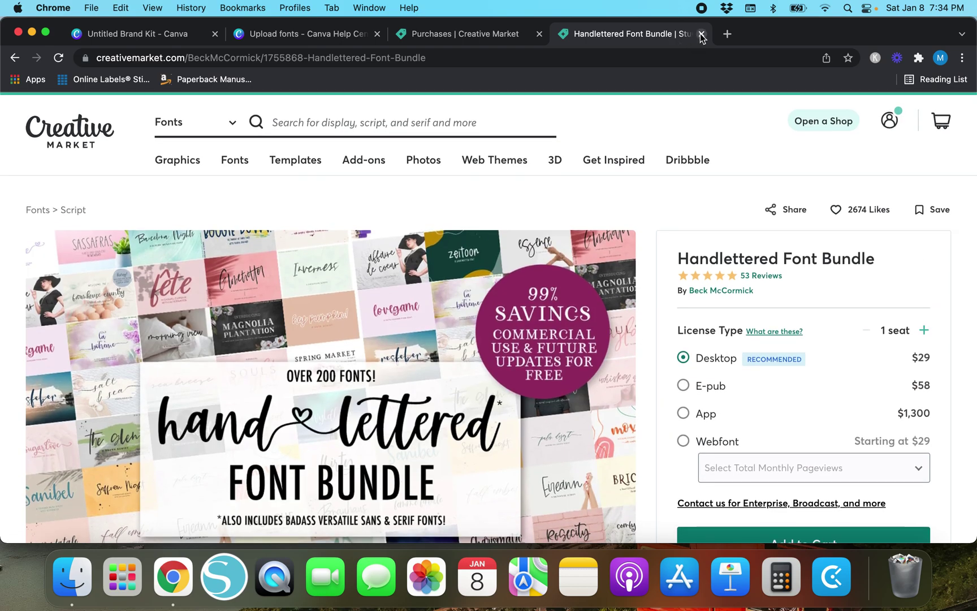
{"action": "left_click", "coordinate": [702, 34]}
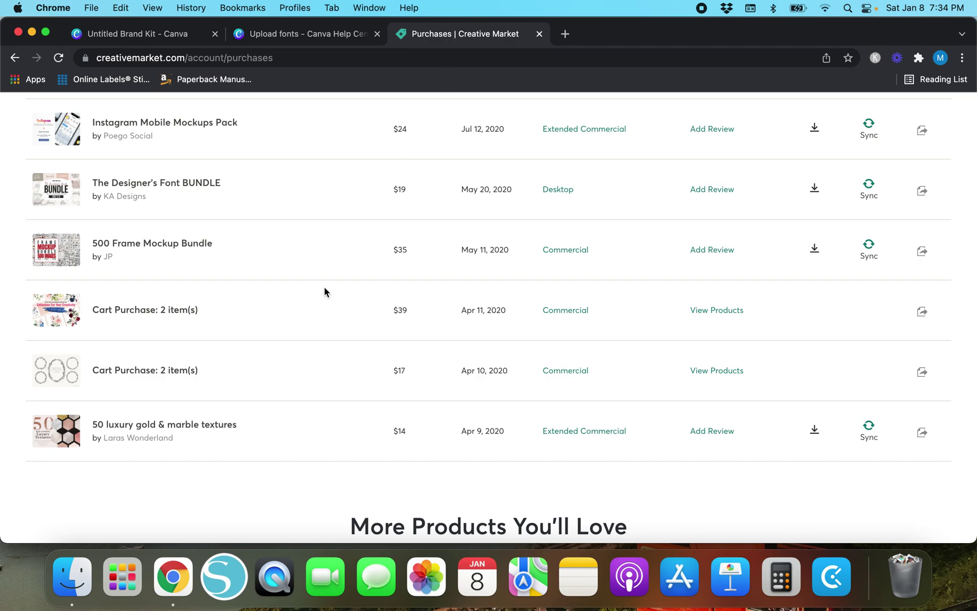
{"action": "left_click", "coordinate": [814, 196]}
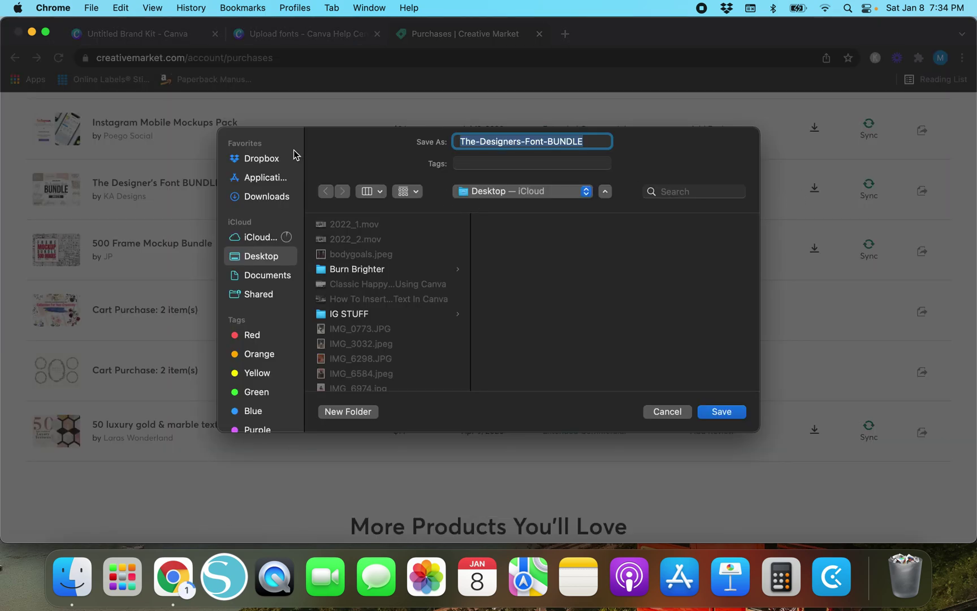
{"action": "left_click", "coordinate": [712, 408]}
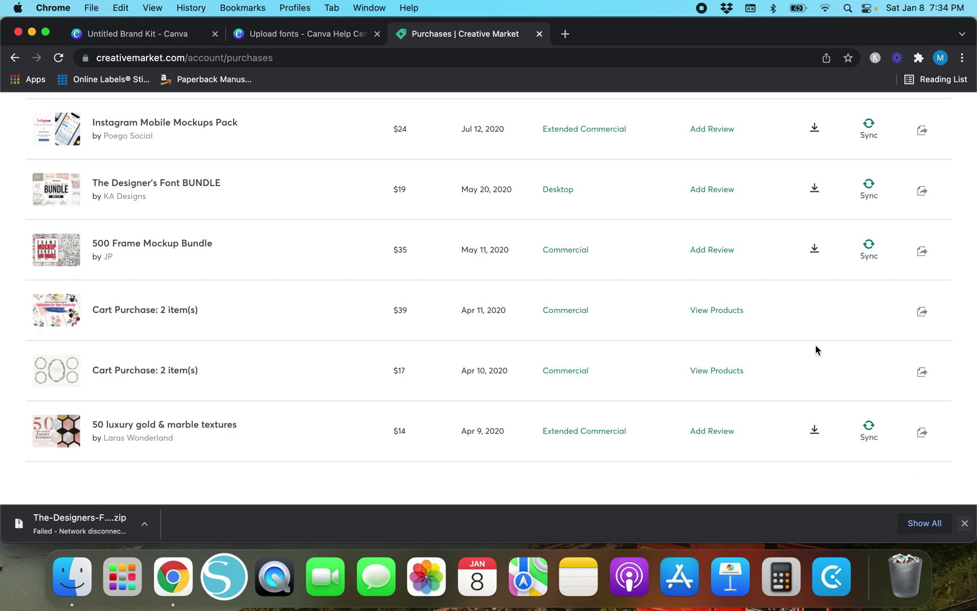
{"action": "left_click", "coordinate": [965, 523]}
{"action": "left_click", "coordinate": [313, 36]}
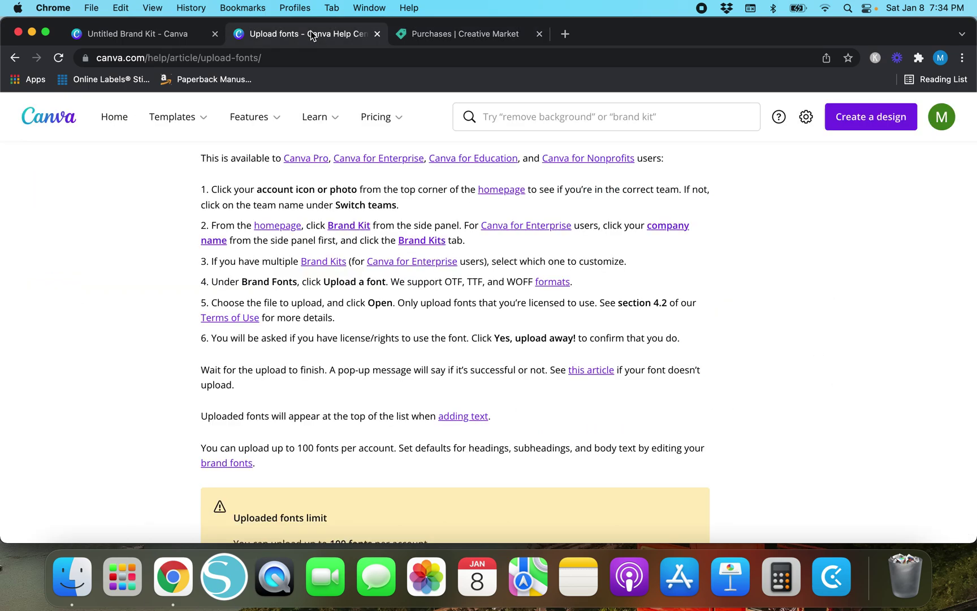
{"action": "left_click", "coordinate": [146, 35]}
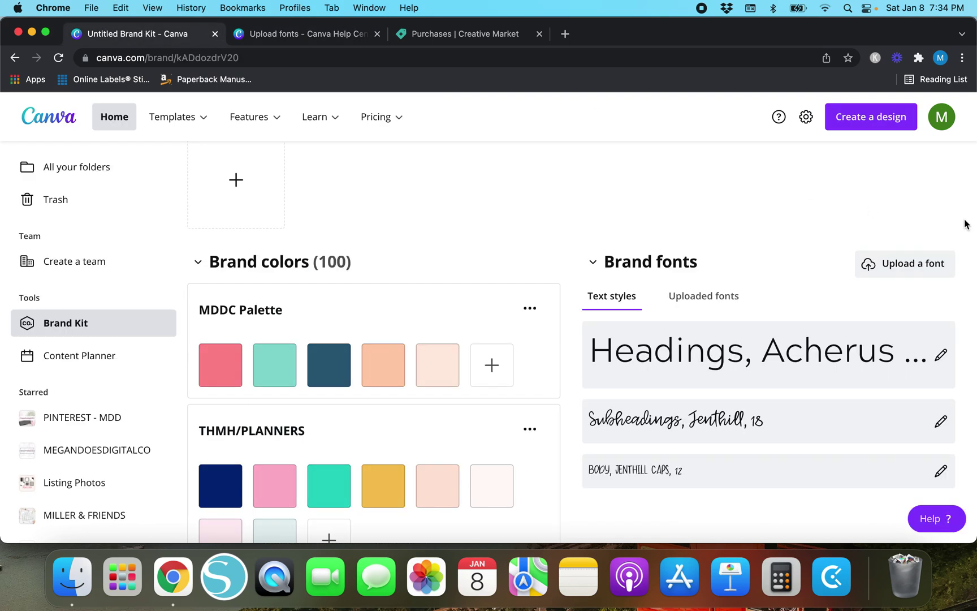
{"action": "left_click", "coordinate": [891, 266]}
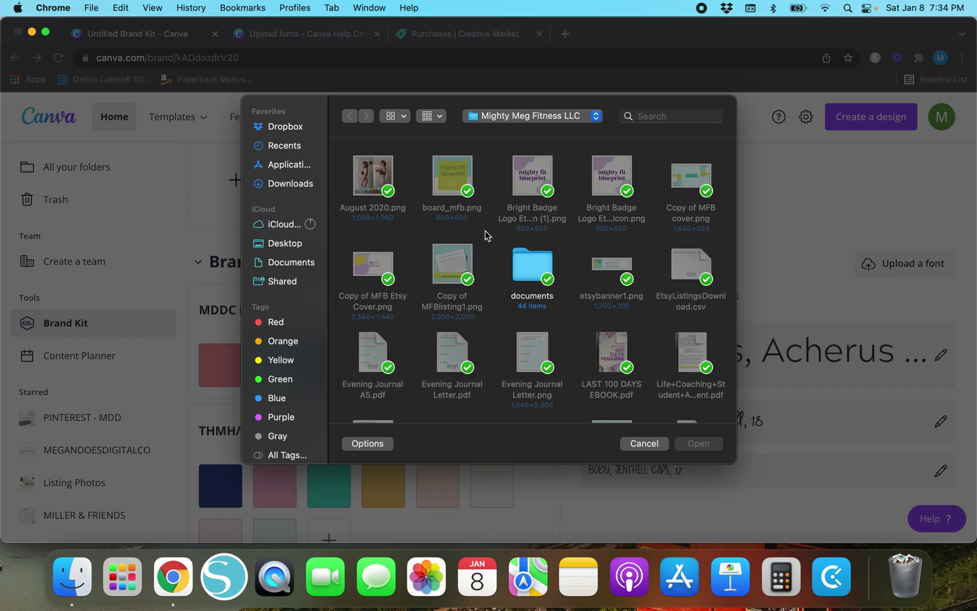
{"action": "left_click", "coordinate": [294, 162]}
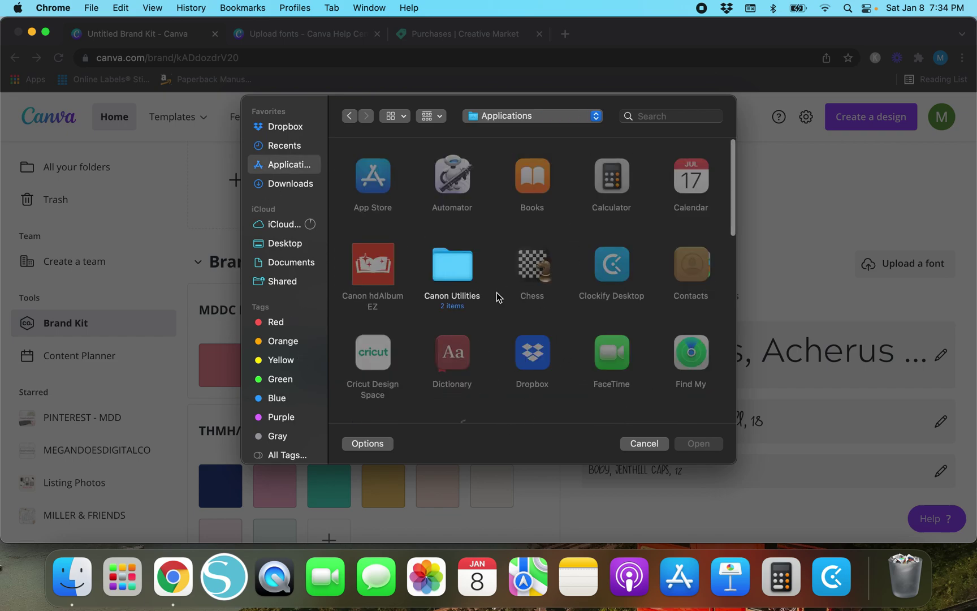
{"action": "left_click", "coordinate": [454, 266]}
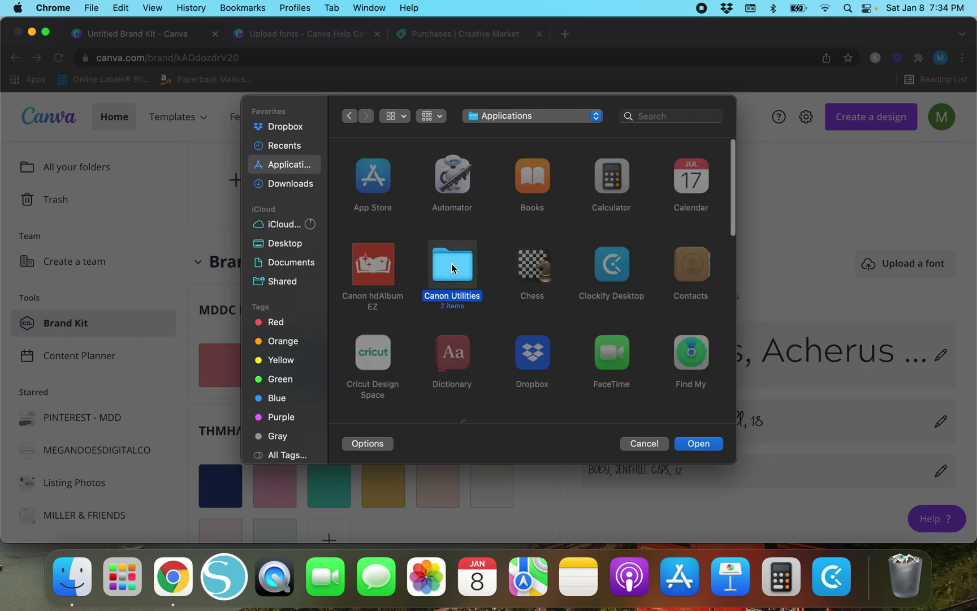
{"action": "left_click", "coordinate": [630, 446]}
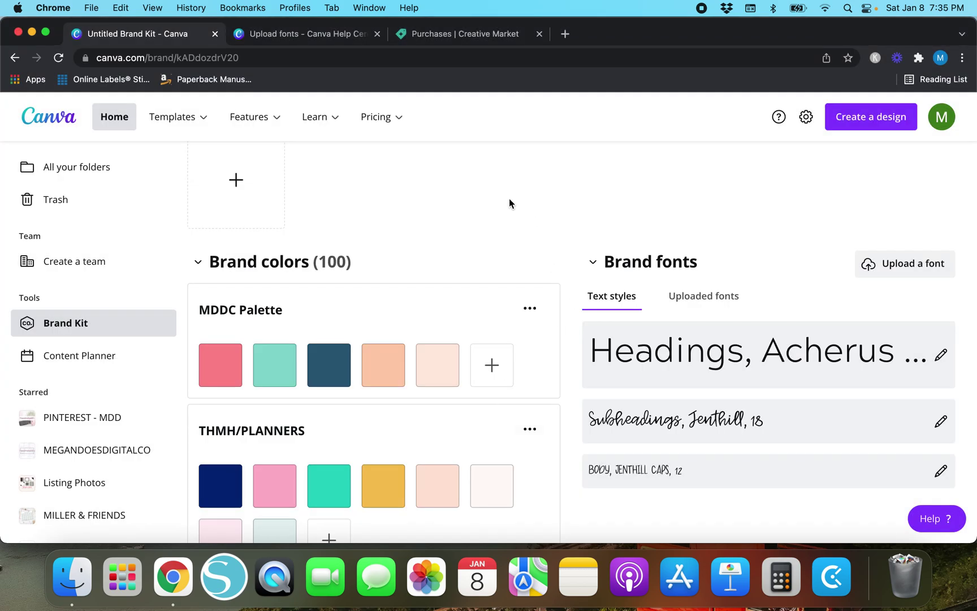
{"action": "left_click", "coordinate": [485, 35]}
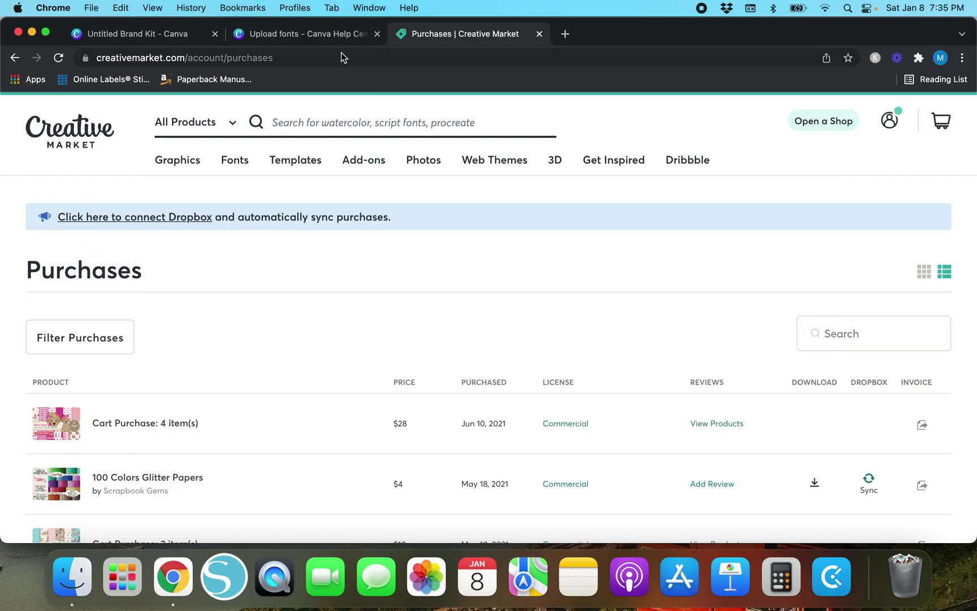
- Reread the Upload fonts steps on licence-rights confirmation and the upload success pop-up
{"action": "left_click", "coordinate": [320, 38]}
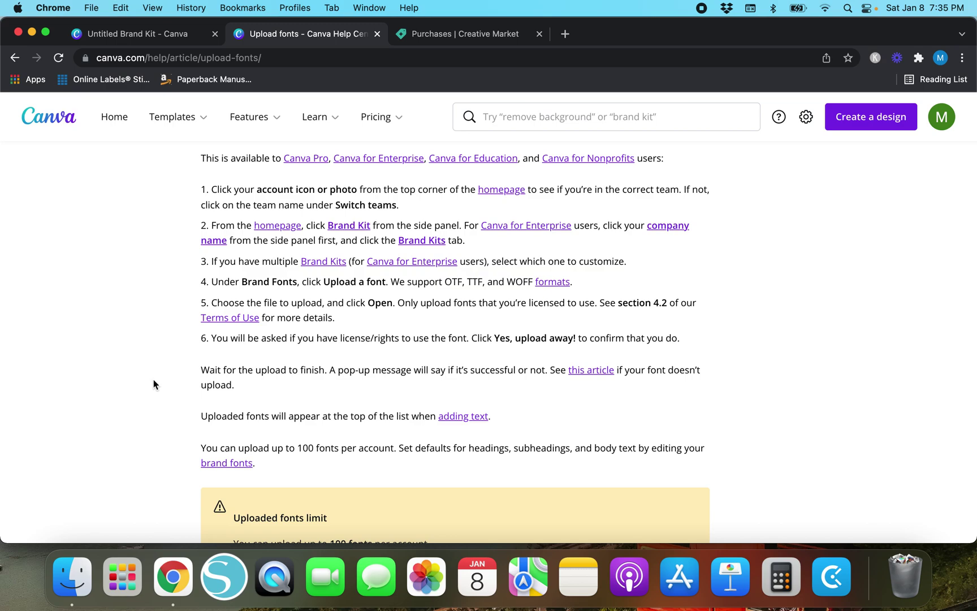
{"action": "scroll", "coordinate": [153, 385], "scroll_direction": "down", "scroll_amount": 5}
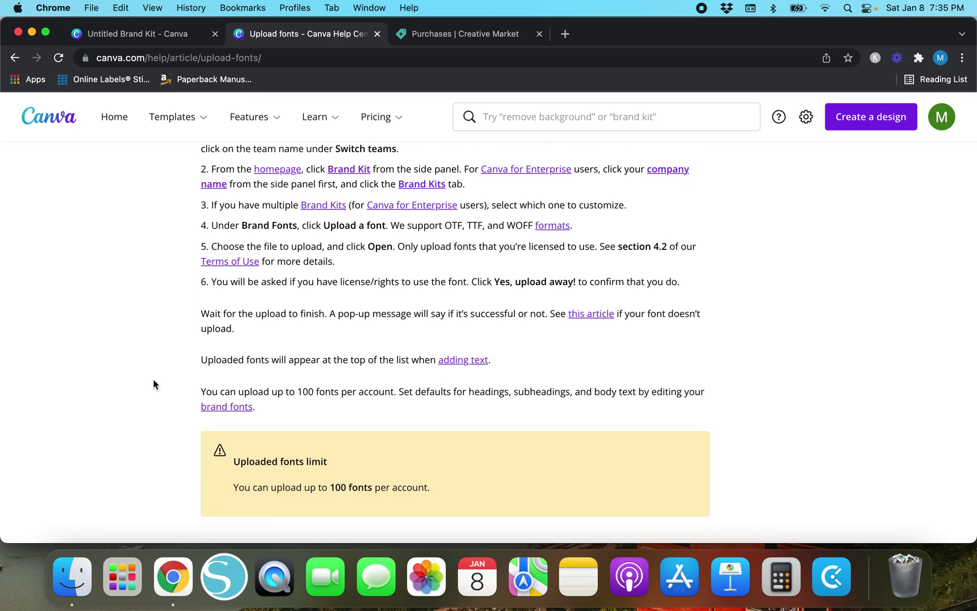
{"action": "scroll", "coordinate": [153, 384], "scroll_direction": "down", "scroll_amount": 5}
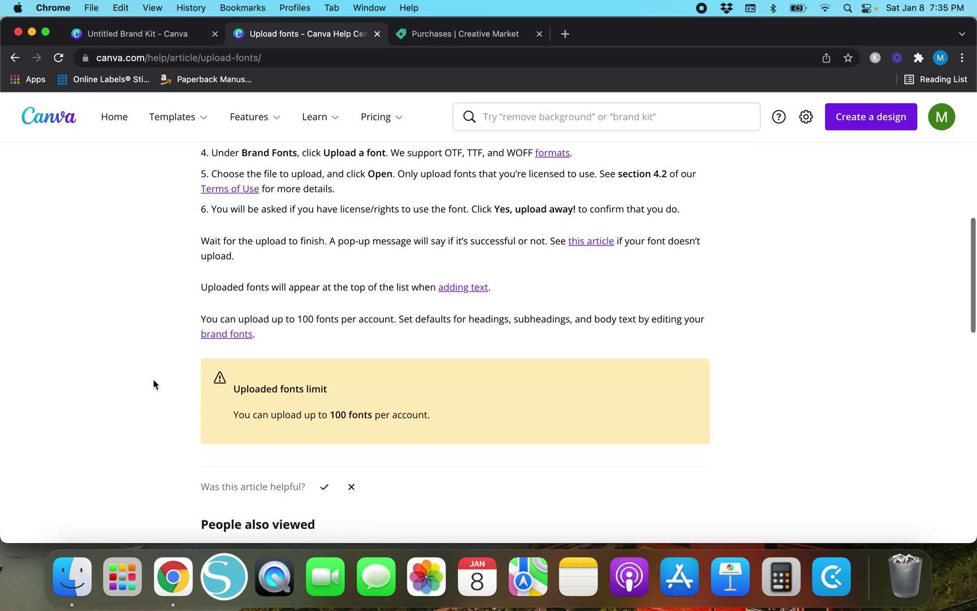
{"action": "scroll", "coordinate": [184, 393], "scroll_direction": "down", "scroll_amount": 10}
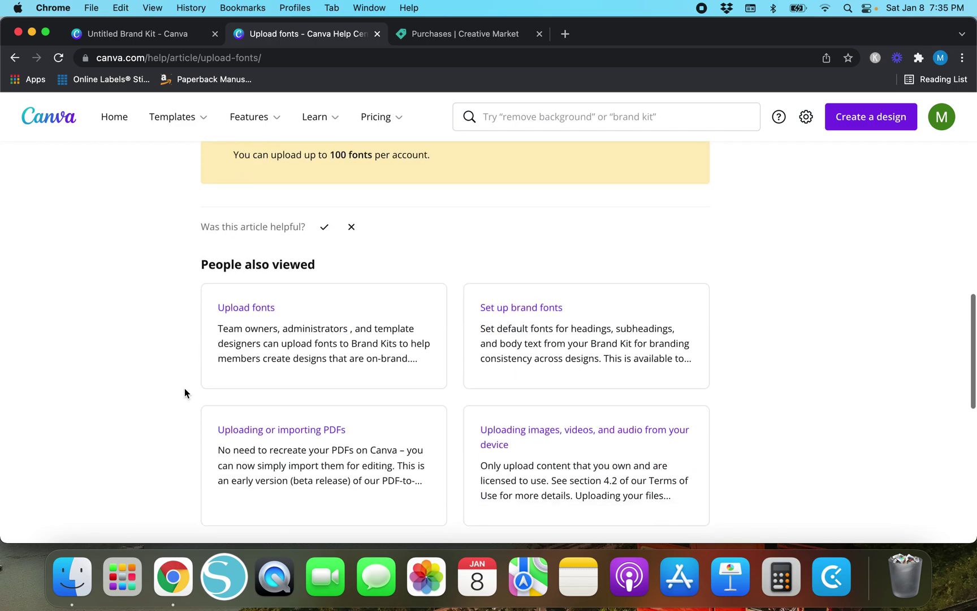
{"action": "scroll", "coordinate": [184, 393], "scroll_direction": "up", "scroll_amount": 20}
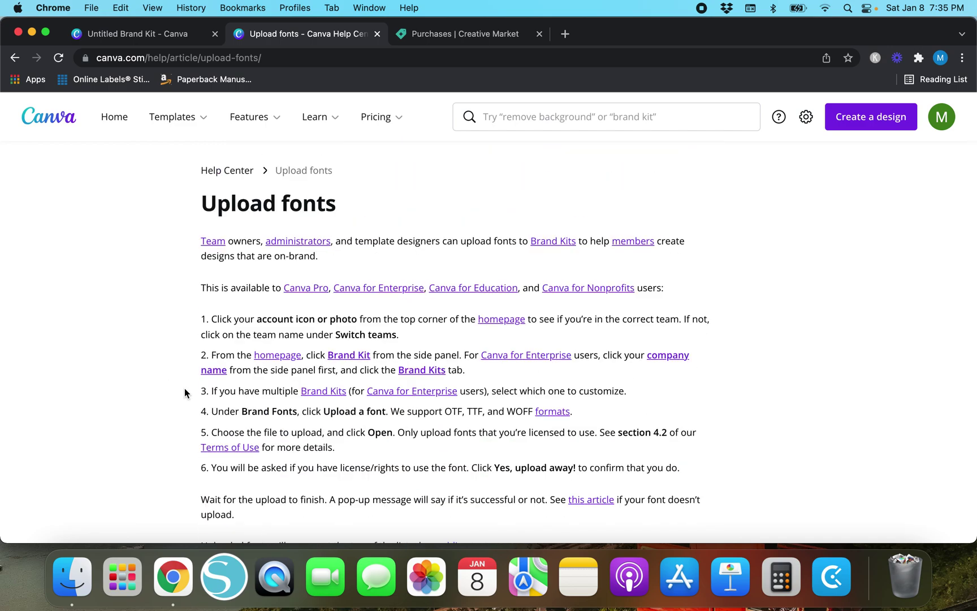
{"action": "scroll", "coordinate": [184, 393], "scroll_direction": "down", "scroll_amount": 2}
{"action": "scroll", "coordinate": [184, 388], "scroll_direction": "down", "scroll_amount": 1}
{"action": "scroll", "coordinate": [183, 388], "scroll_direction": "up", "scroll_amount": 1}
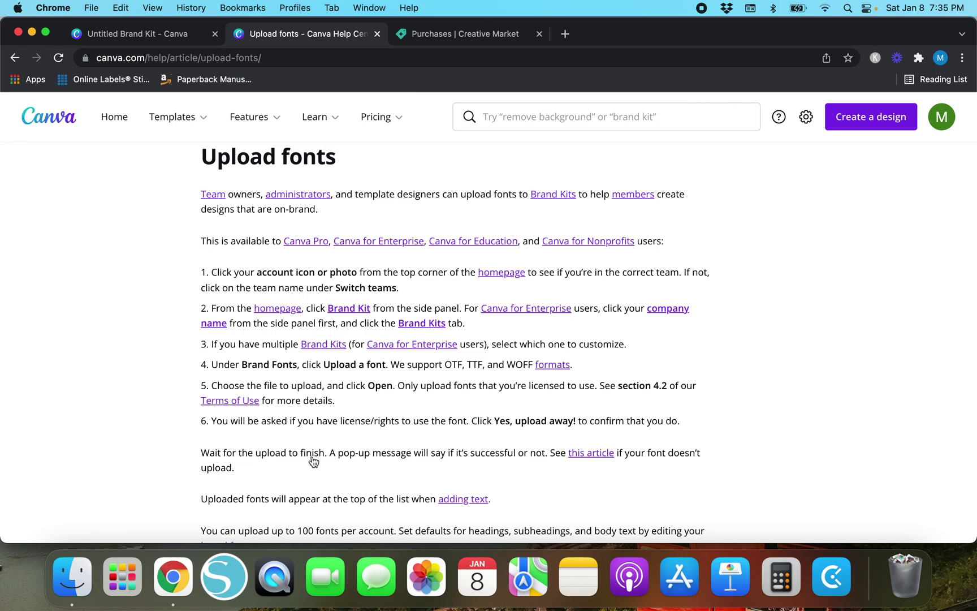
- Load dafont.com in the Creative Market tab
{"action": "left_click", "coordinate": [443, 39]}
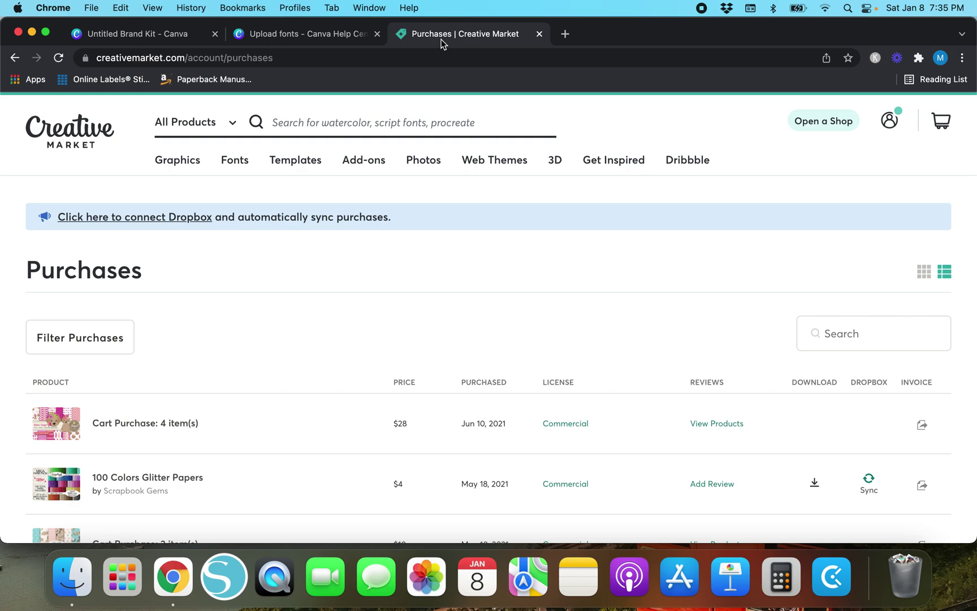
{"action": "left_click", "coordinate": [345, 59]}
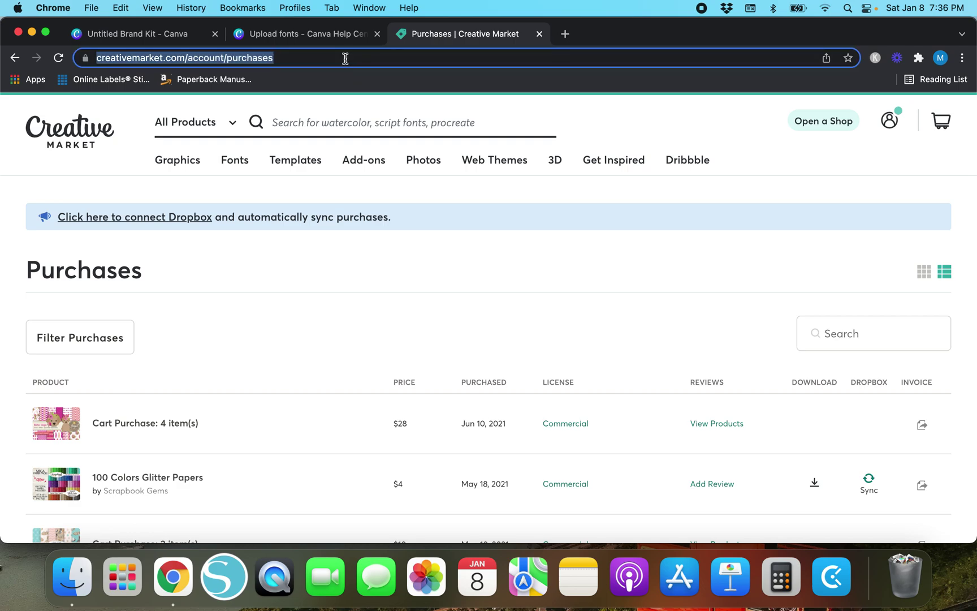
{"action": "type", "text": "dafont.co"}
{"action": "key", "text": "Return"}
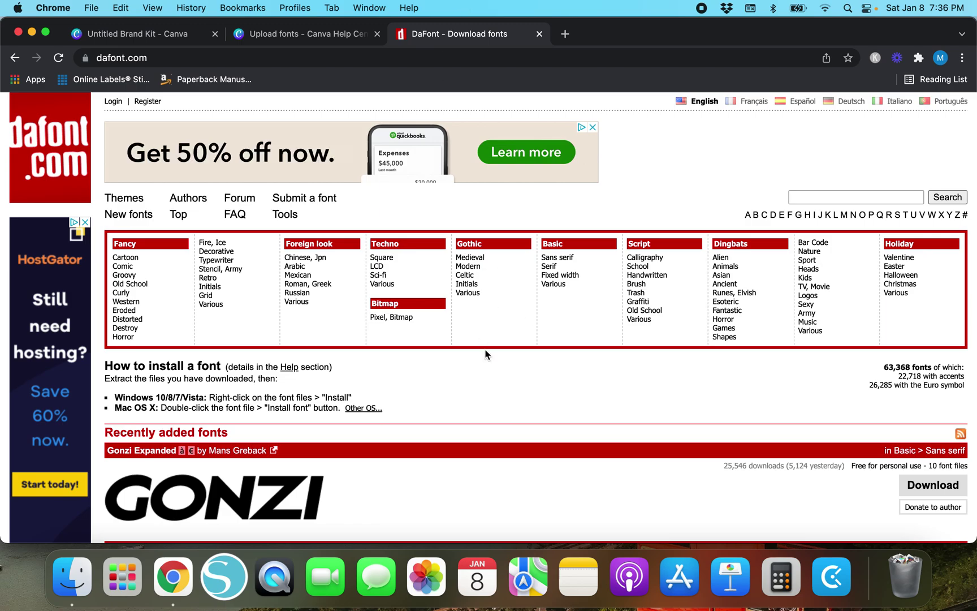
- Open DaFont's FAQ answer on whether all fonts are free of charge
{"action": "scroll", "coordinate": [486, 354], "scroll_direction": "down", "scroll_amount": 10}
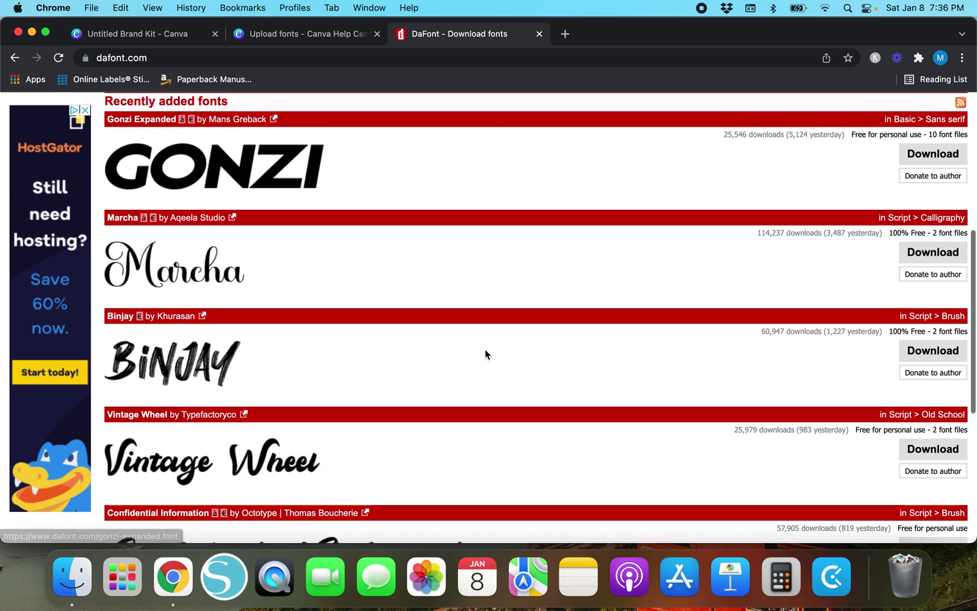
{"action": "scroll", "coordinate": [487, 354], "scroll_direction": "down", "scroll_amount": 4}
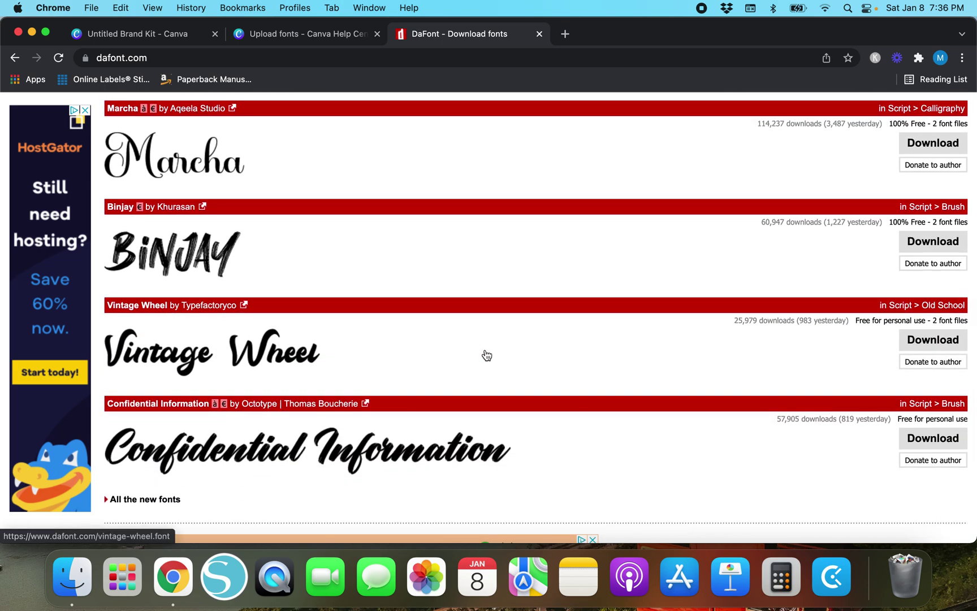
{"action": "scroll", "coordinate": [487, 354], "scroll_direction": "down", "scroll_amount": 4}
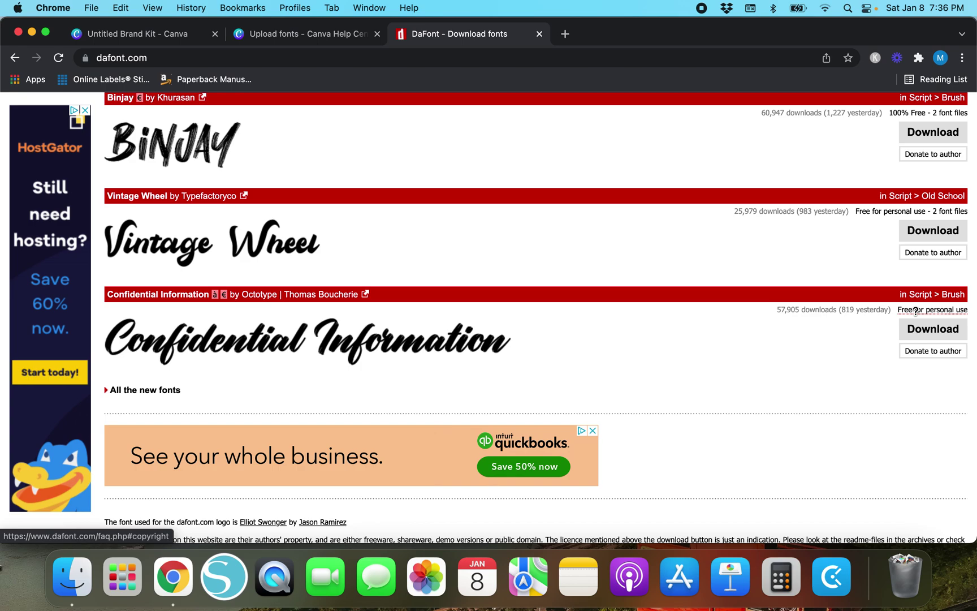
{"action": "left_click", "coordinate": [916, 310]}
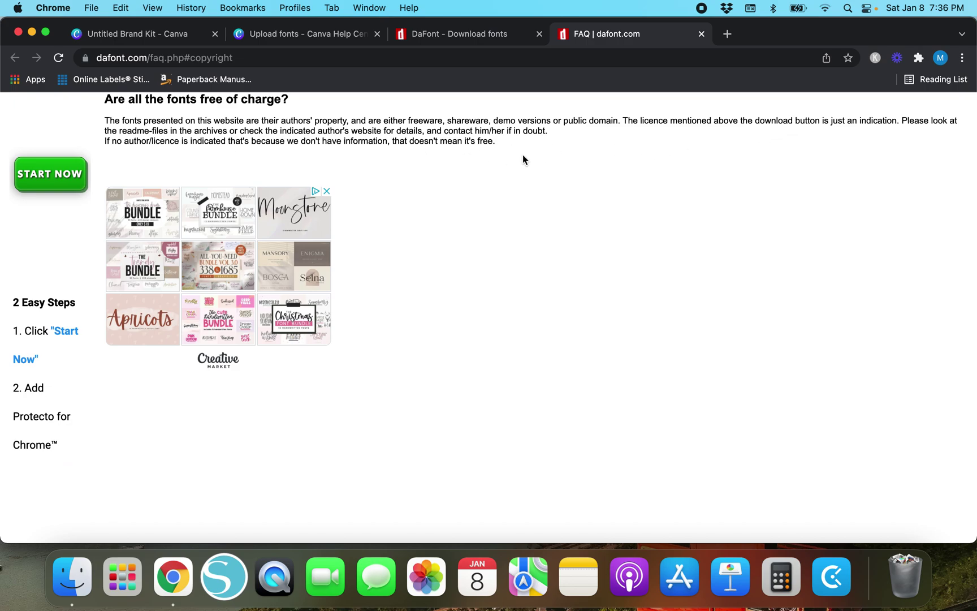
- Close the FAQ, then view the Confidential Information font page and go back
{"action": "left_click", "coordinate": [701, 33]}
{"action": "left_click", "coordinate": [823, 346]}
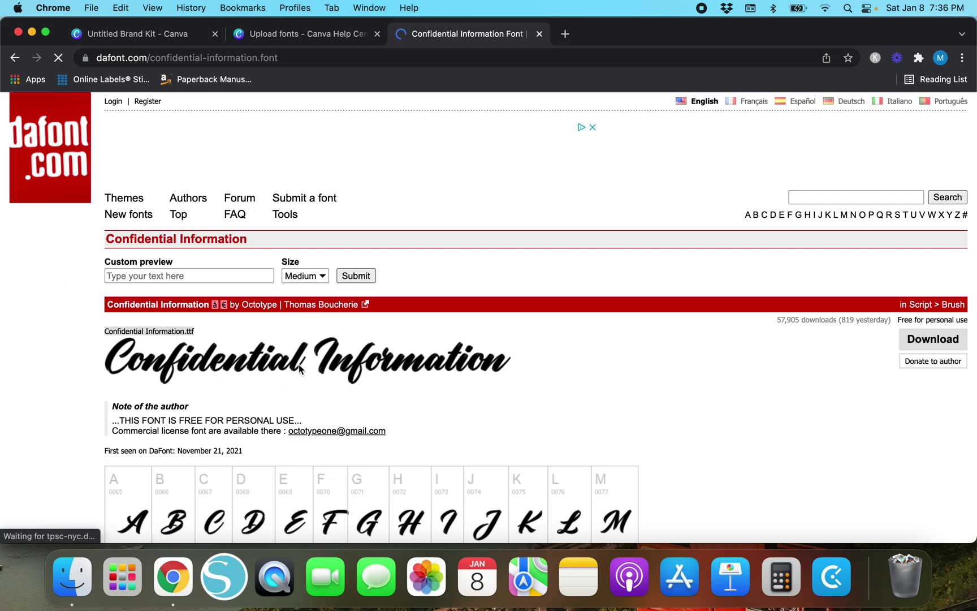
{"action": "left_click", "coordinate": [15, 57]}
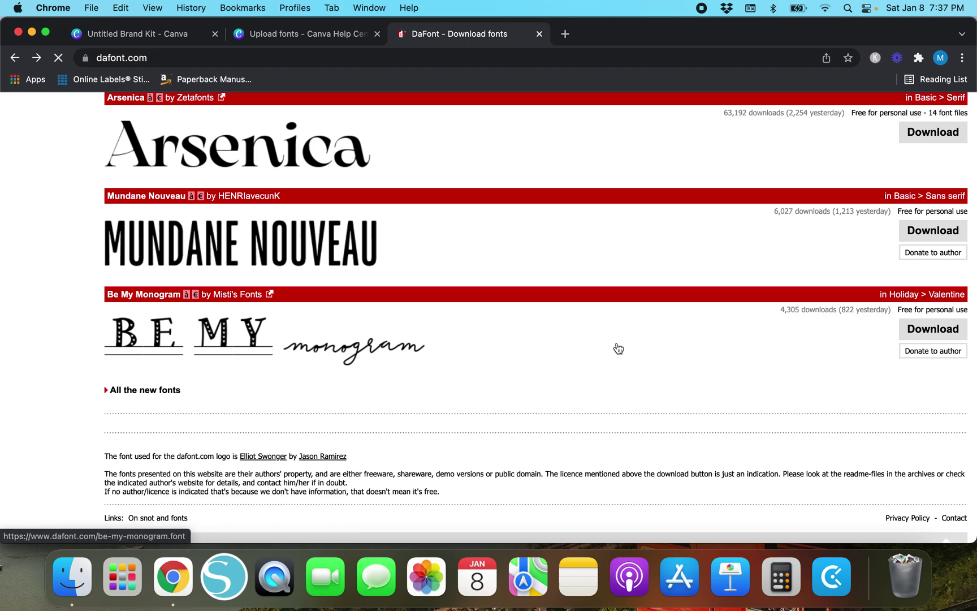
- Glance at the Canva help article, then return to DaFont's home page top
{"action": "left_click", "coordinate": [283, 35]}
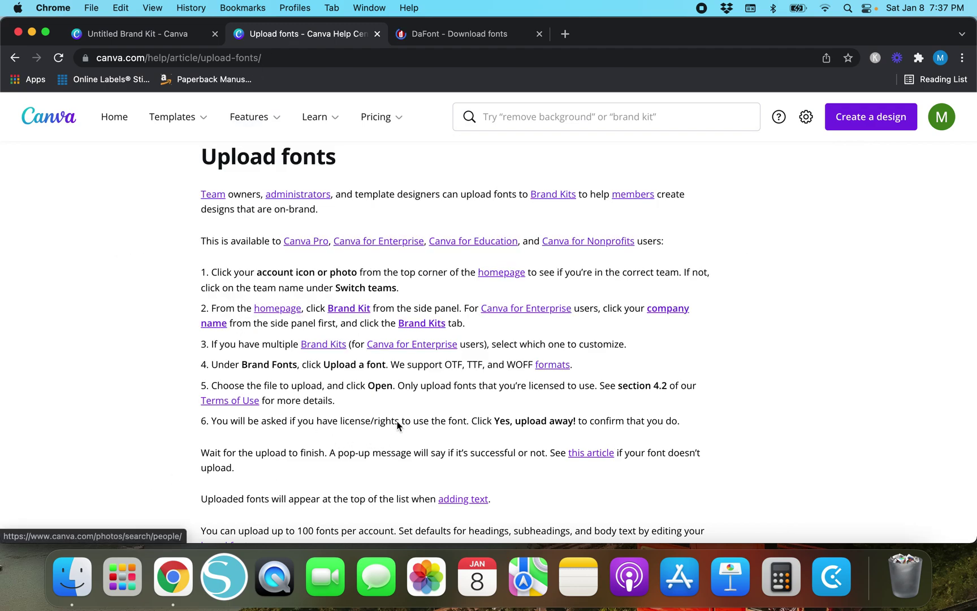
{"action": "left_click", "coordinate": [433, 36]}
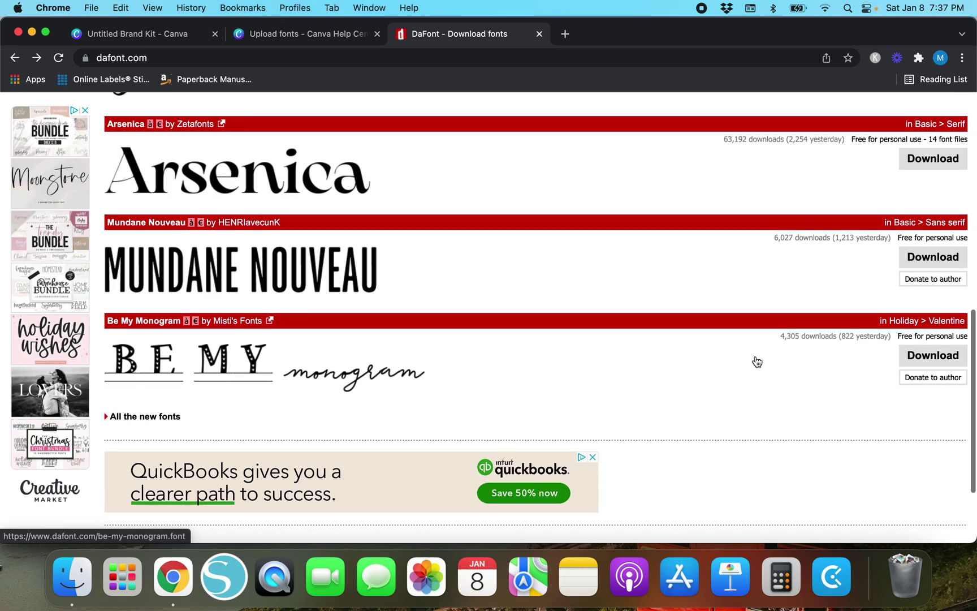
{"action": "scroll", "coordinate": [757, 361], "scroll_direction": "up", "scroll_amount": 7}
{"action": "scroll", "coordinate": [757, 361], "scroll_direction": "up", "scroll_amount": 3}
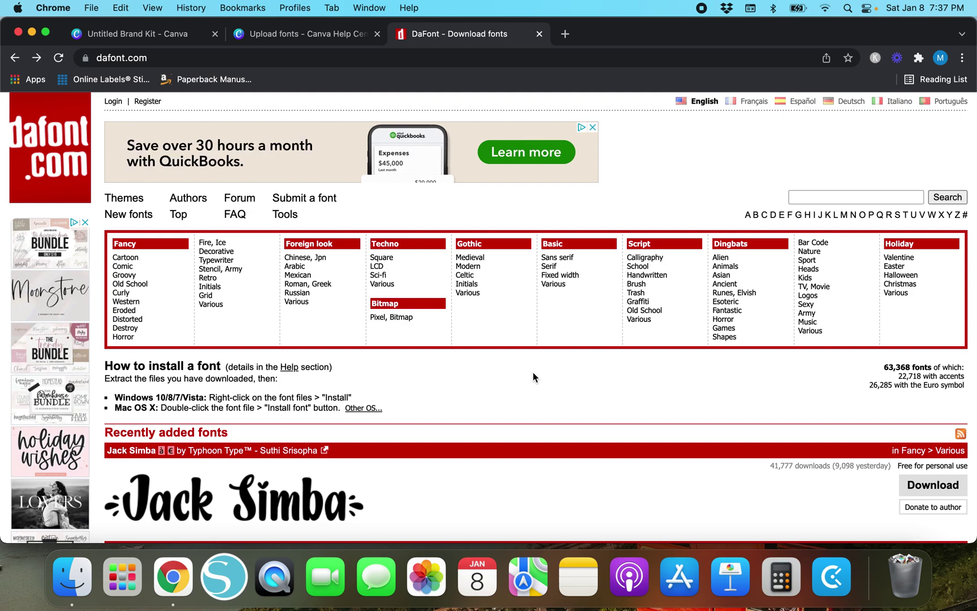
{"action": "scroll", "coordinate": [533, 373], "scroll_direction": "down", "scroll_amount": 2}
{"action": "scroll", "coordinate": [532, 372], "scroll_direction": "up", "scroll_amount": 2}
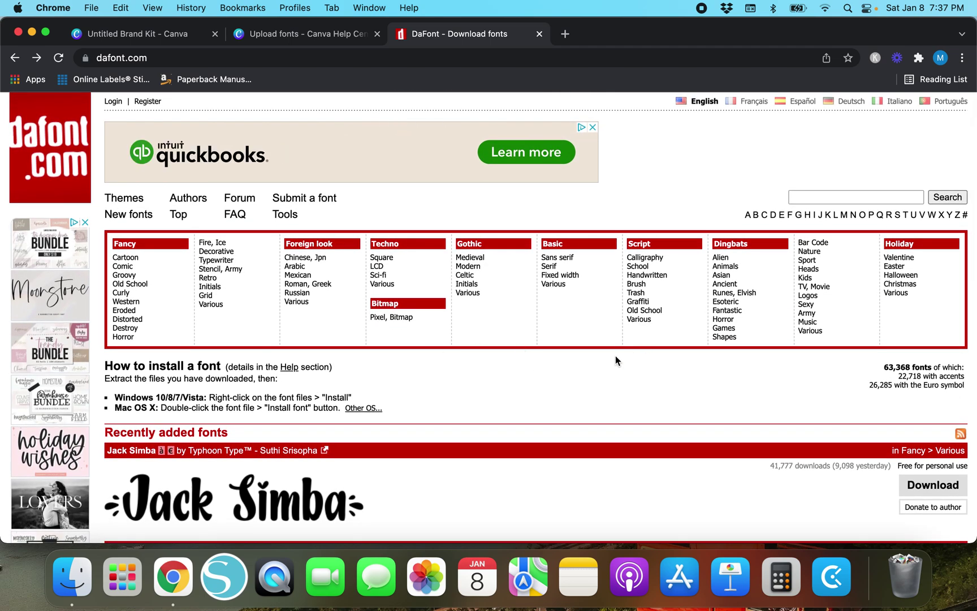
- Filter Script > Handwritten fonts to 100% Free licences, leaving 64 pages led by Love
{"action": "left_click", "coordinate": [656, 276]}
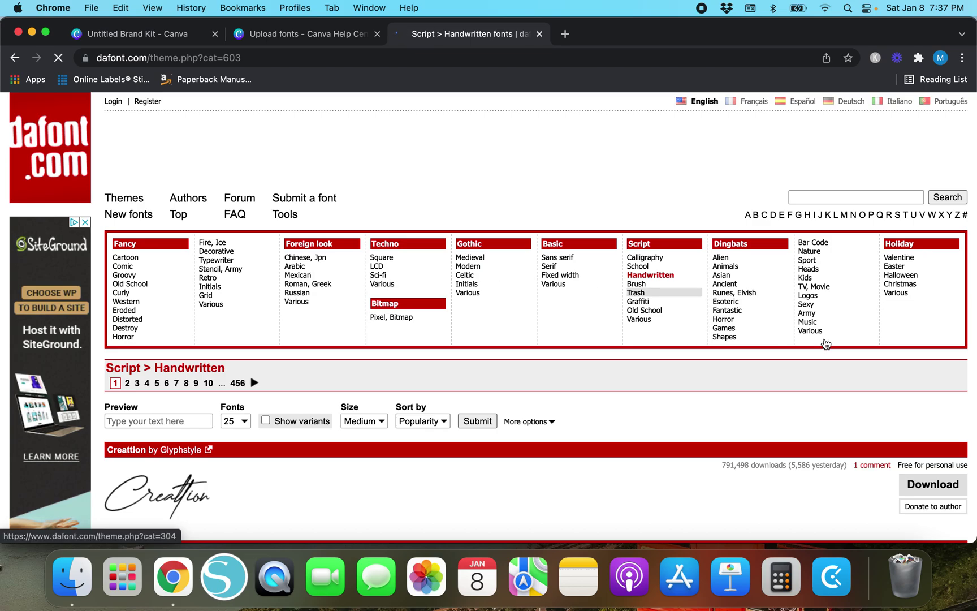
{"action": "scroll", "coordinate": [650, 417], "scroll_direction": "down", "scroll_amount": 4}
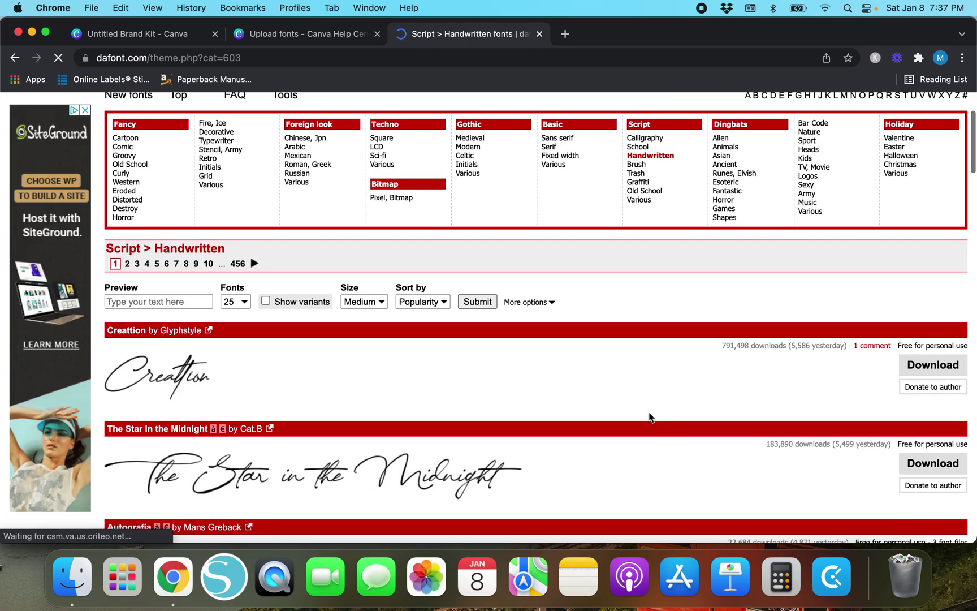
{"action": "scroll", "coordinate": [649, 416], "scroll_direction": "down", "scroll_amount": 5}
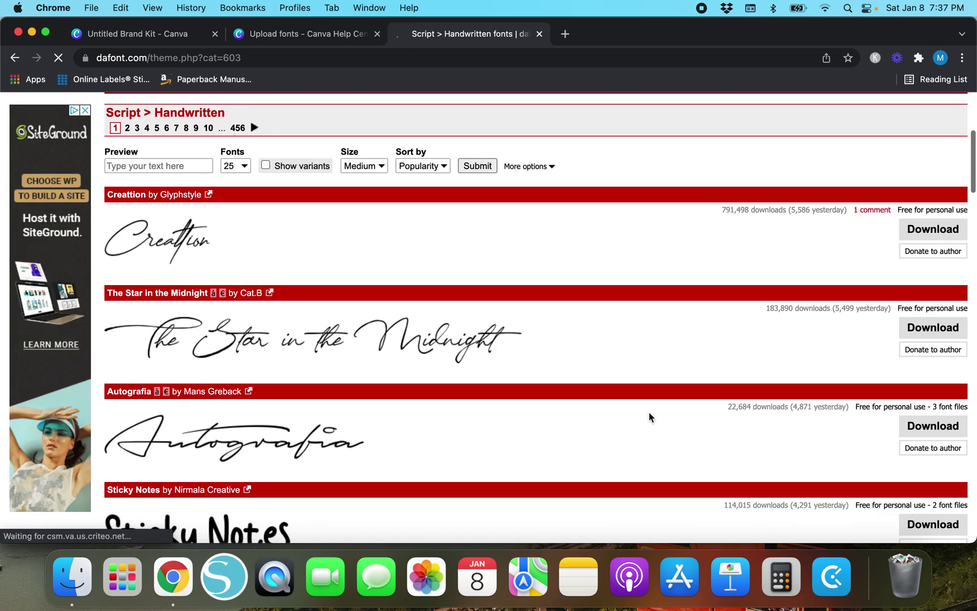
{"action": "scroll", "coordinate": [649, 412], "scroll_direction": "up", "scroll_amount": 9}
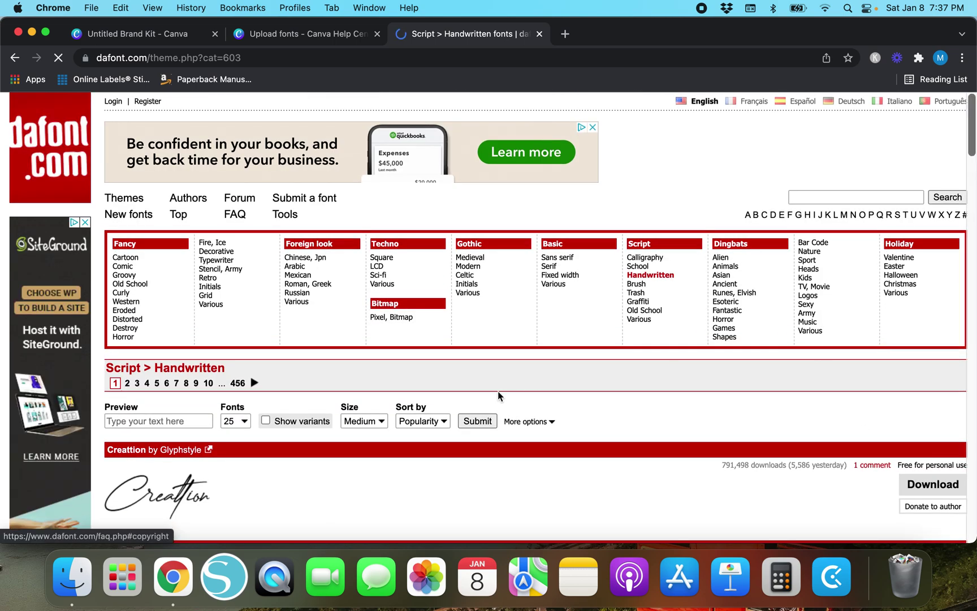
{"action": "left_click", "coordinate": [532, 428]}
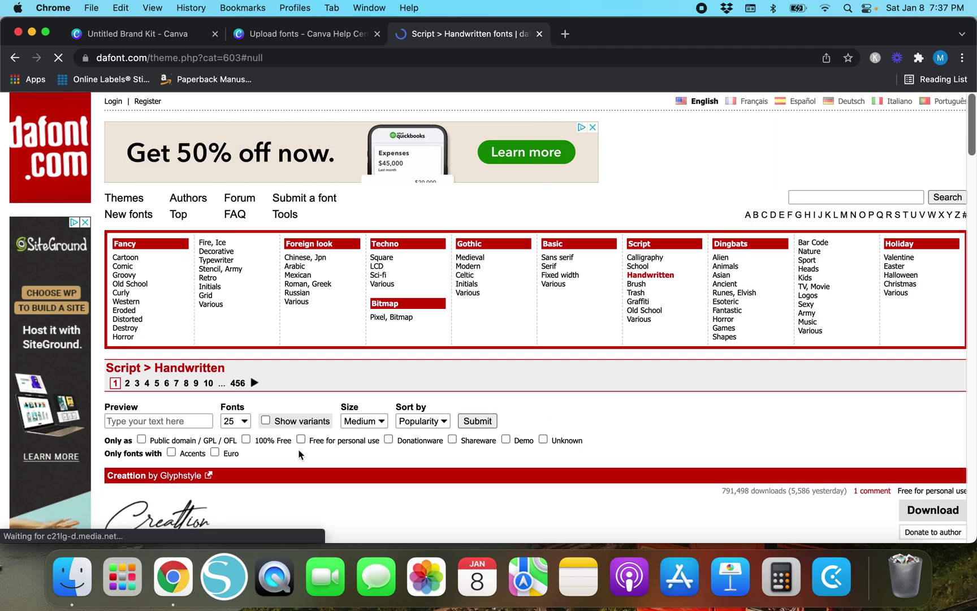
{"action": "left_click", "coordinate": [246, 439]}
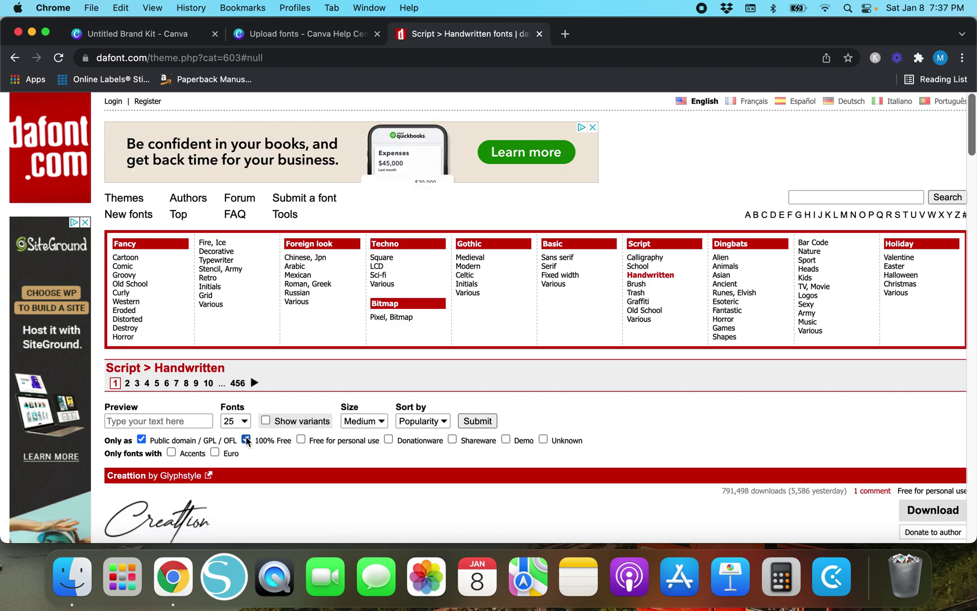
{"action": "left_click", "coordinate": [478, 421]}
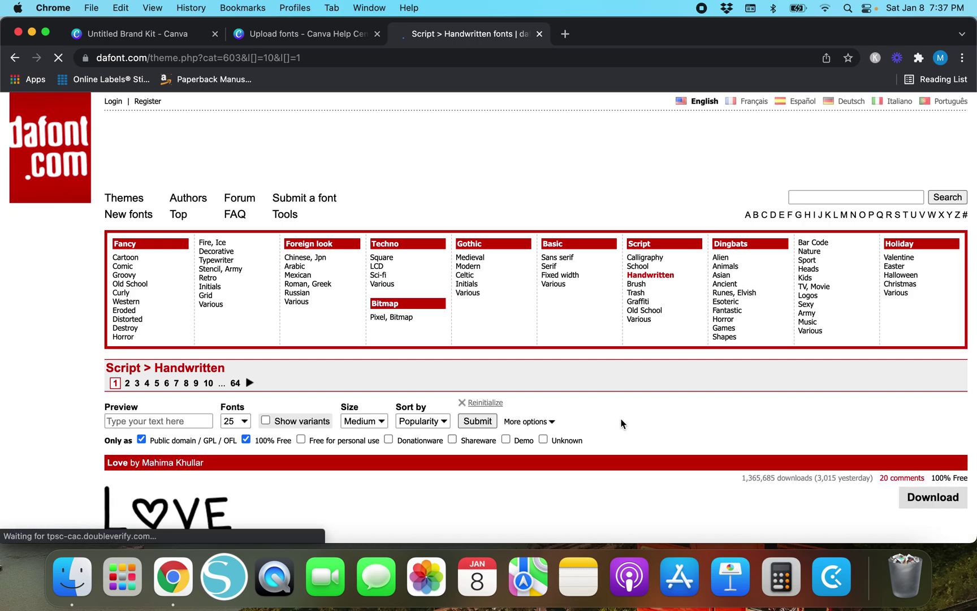
- Scroll the Handwritten list past Lemon Tuesday, Abuget and Raustila until Slightwell shows
{"action": "scroll", "coordinate": [621, 424], "scroll_direction": "down", "scroll_amount": 5}
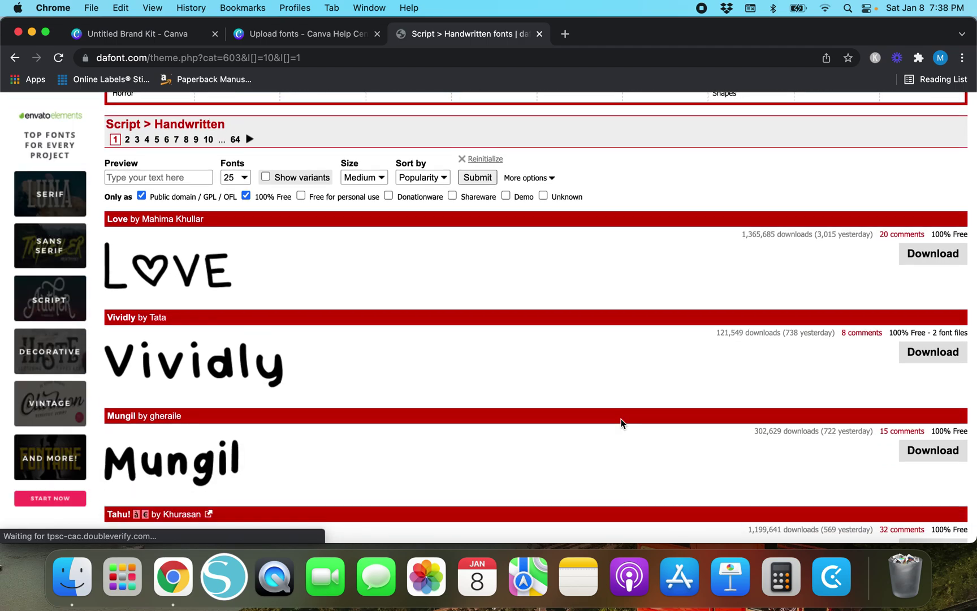
{"action": "scroll", "coordinate": [621, 423], "scroll_direction": "up", "scroll_amount": 5}
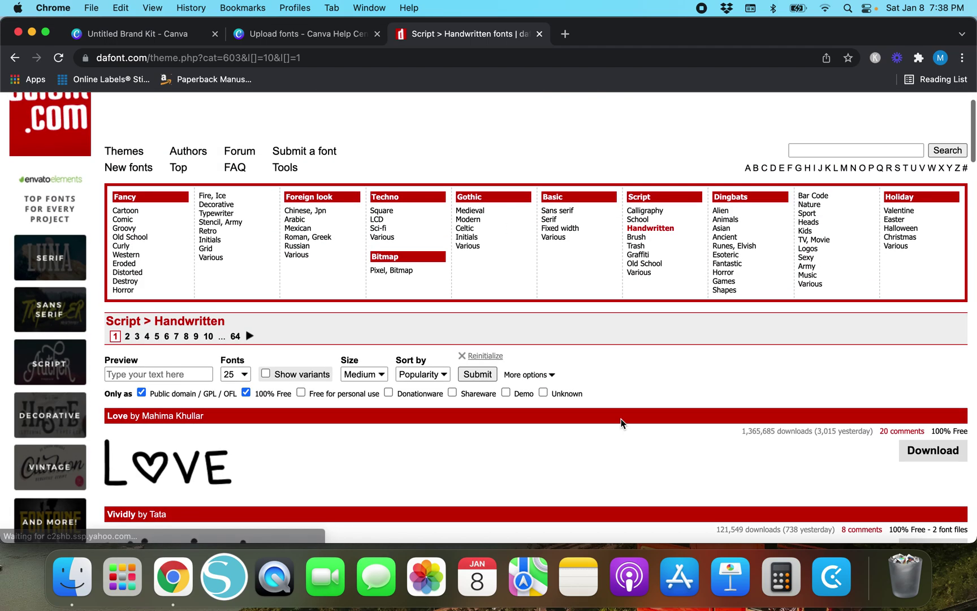
{"action": "scroll", "coordinate": [621, 423], "scroll_direction": "down", "scroll_amount": 3}
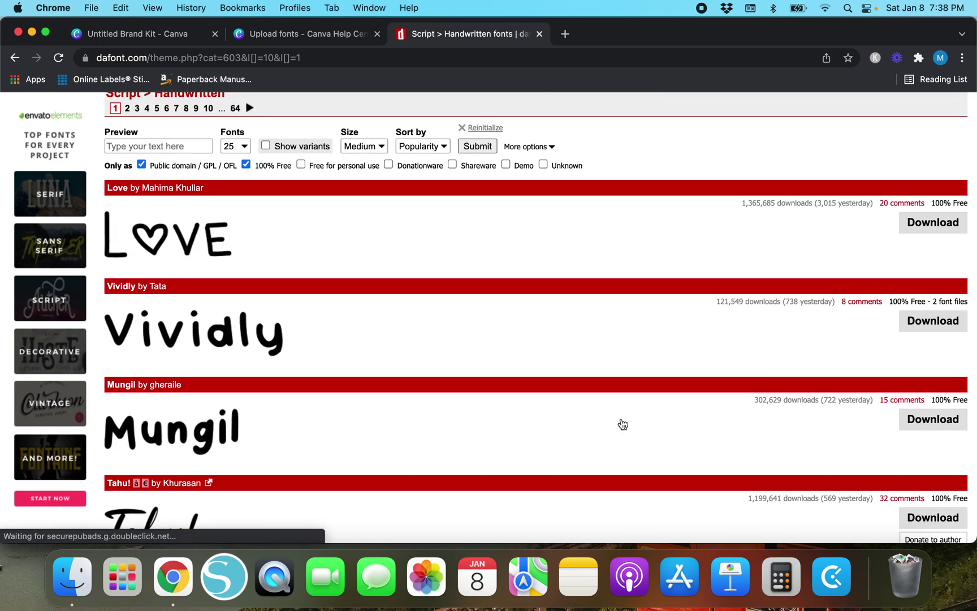
{"action": "scroll", "coordinate": [623, 425], "scroll_direction": "down", "scroll_amount": 2}
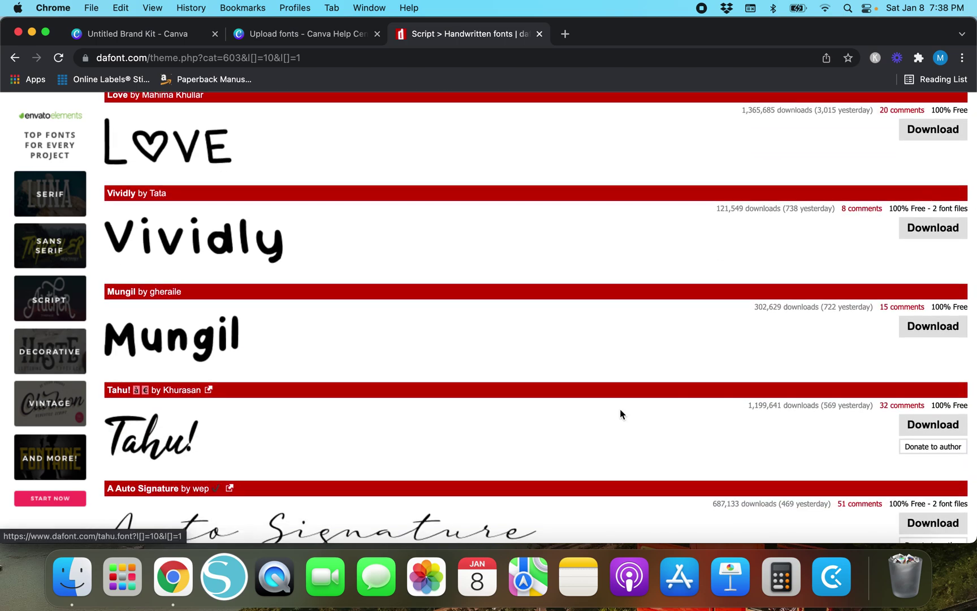
{"action": "scroll", "coordinate": [620, 411], "scroll_direction": "down", "scroll_amount": 1}
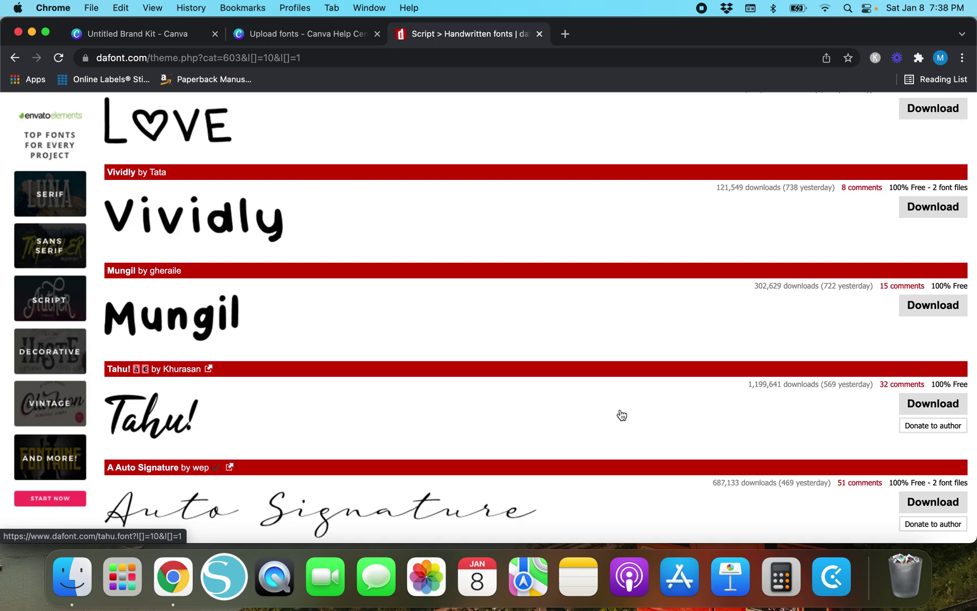
{"action": "scroll", "coordinate": [622, 415], "scroll_direction": "down", "scroll_amount": 10}
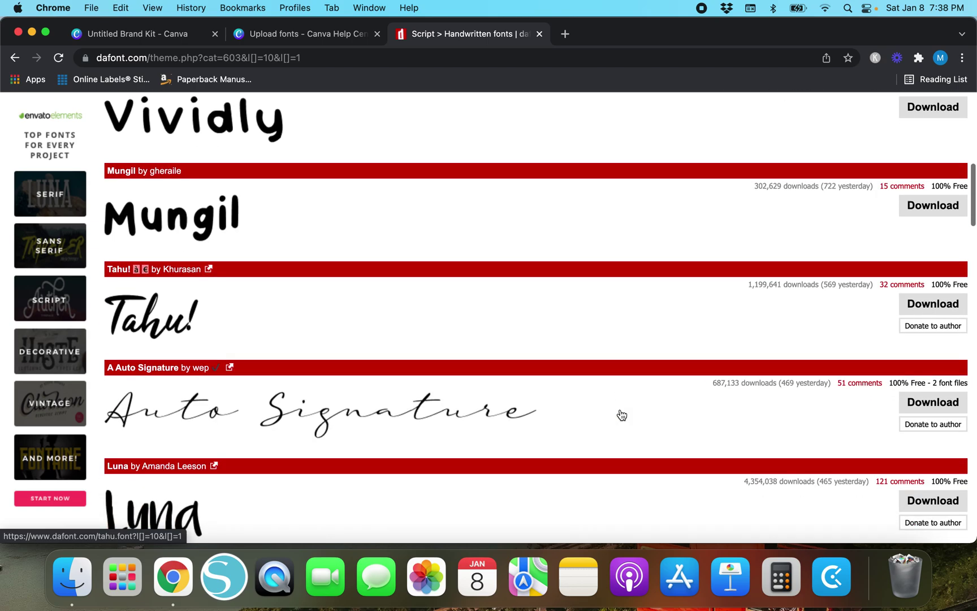
{"action": "scroll", "coordinate": [621, 415], "scroll_direction": "down", "scroll_amount": 5}
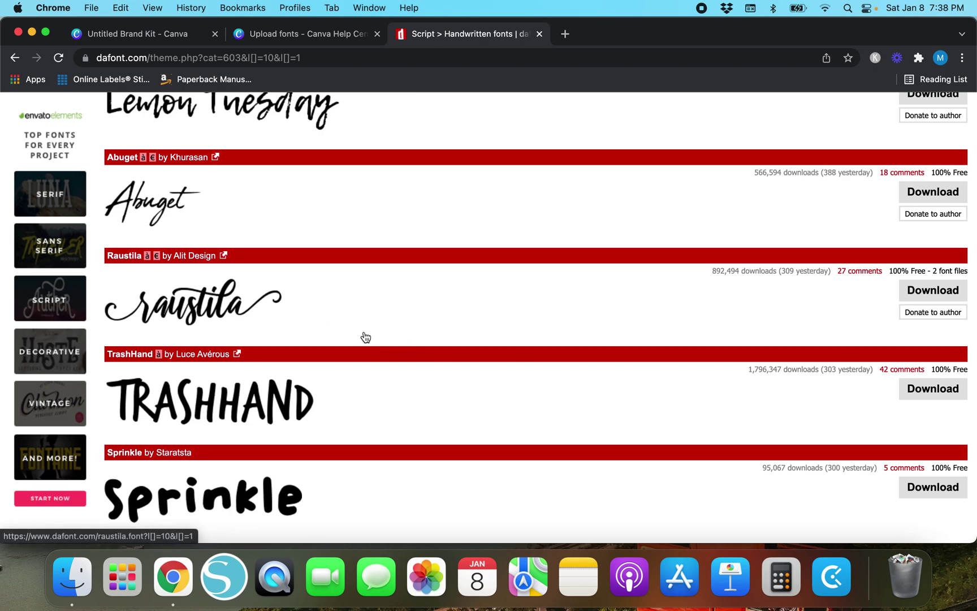
{"action": "scroll", "coordinate": [192, 314], "scroll_direction": "down", "scroll_amount": 2}
{"action": "scroll", "coordinate": [192, 314], "scroll_direction": "down", "scroll_amount": 10}
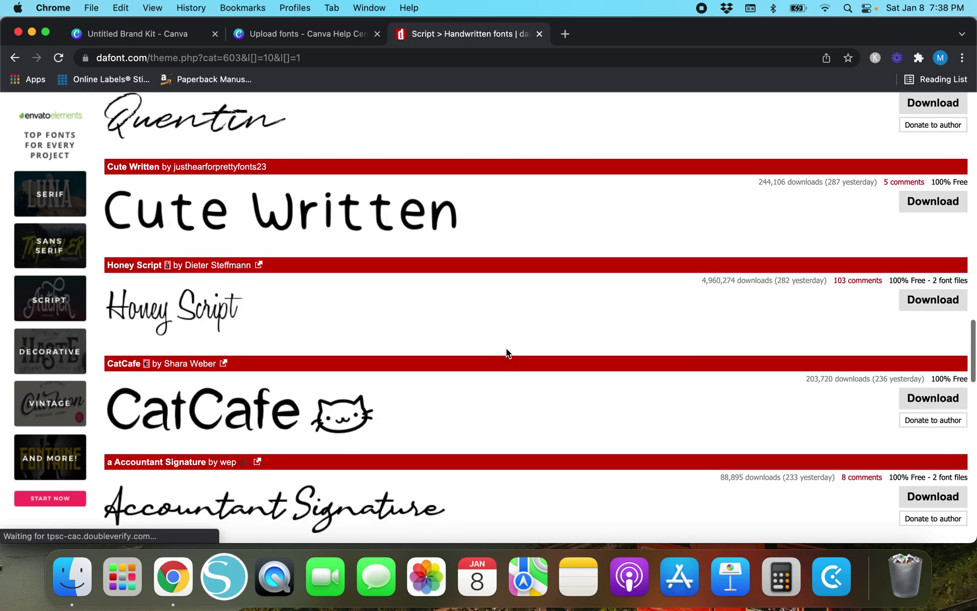
{"action": "scroll", "coordinate": [582, 408], "scroll_direction": "down", "scroll_amount": 4}
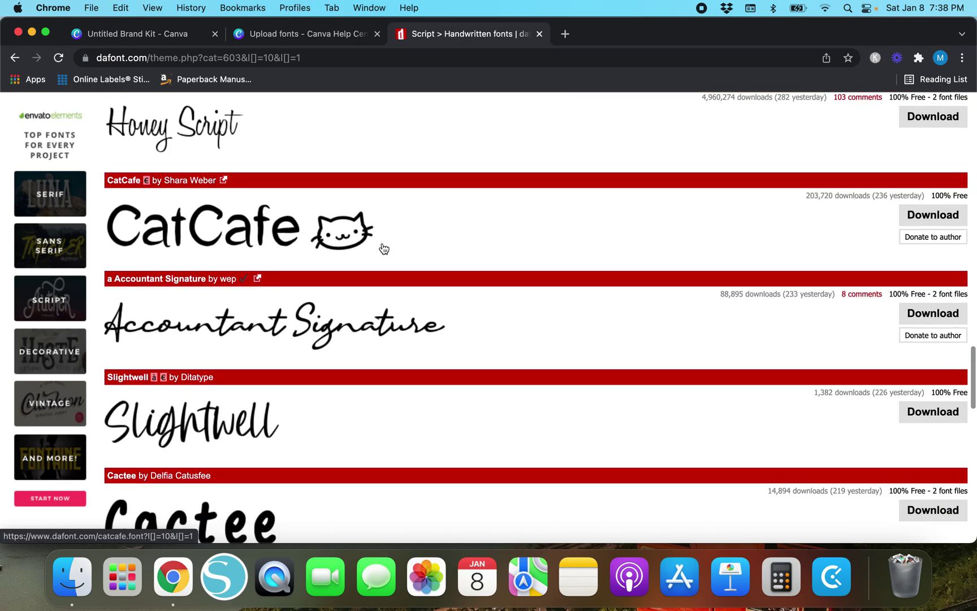
{"action": "scroll", "coordinate": [530, 362], "scroll_direction": "down", "scroll_amount": 3}
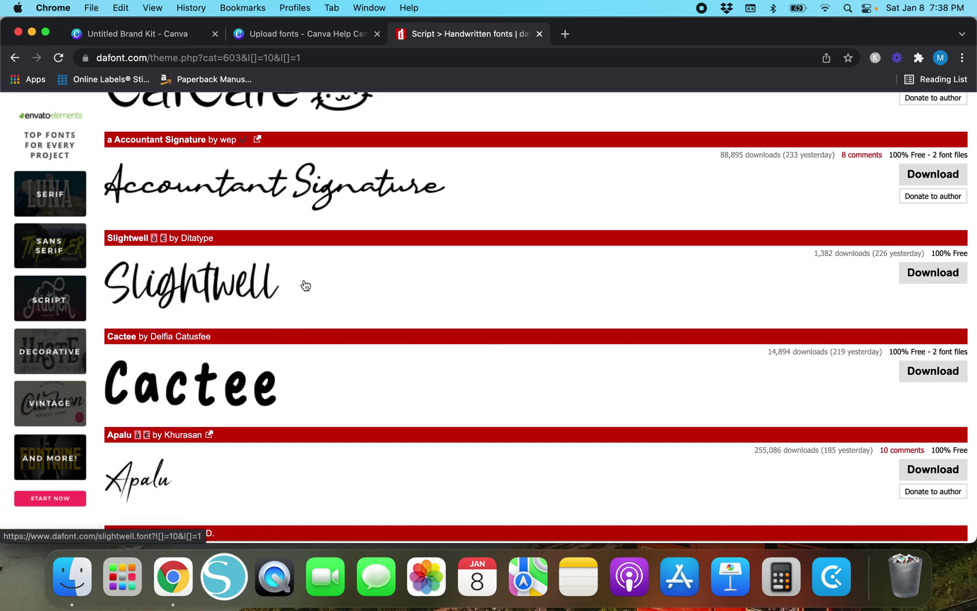
- Download Slightwell to the Desktop as slightwell.zip and extract the archive
{"action": "left_click", "coordinate": [934, 280]}
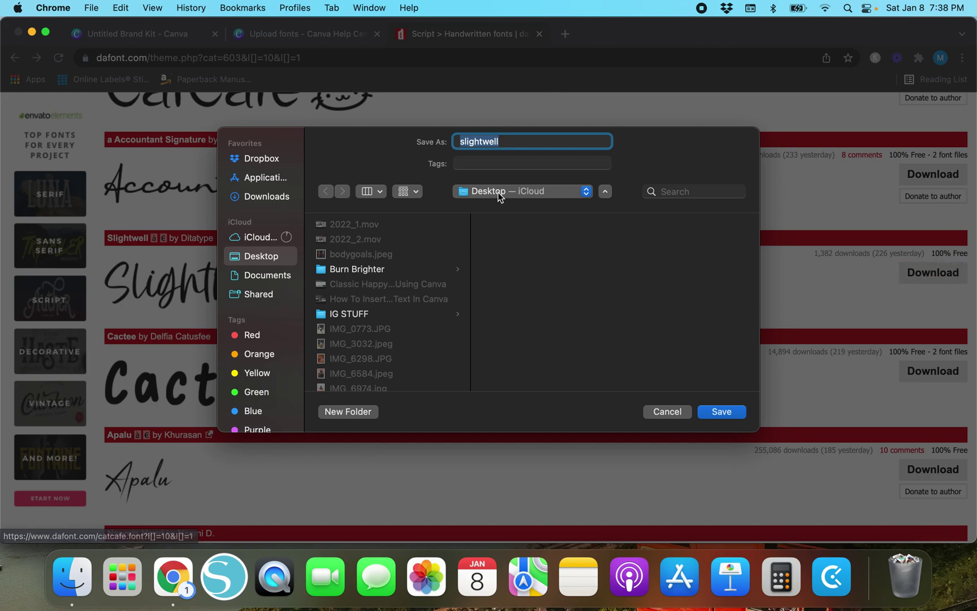
{"action": "left_click", "coordinate": [711, 413]}
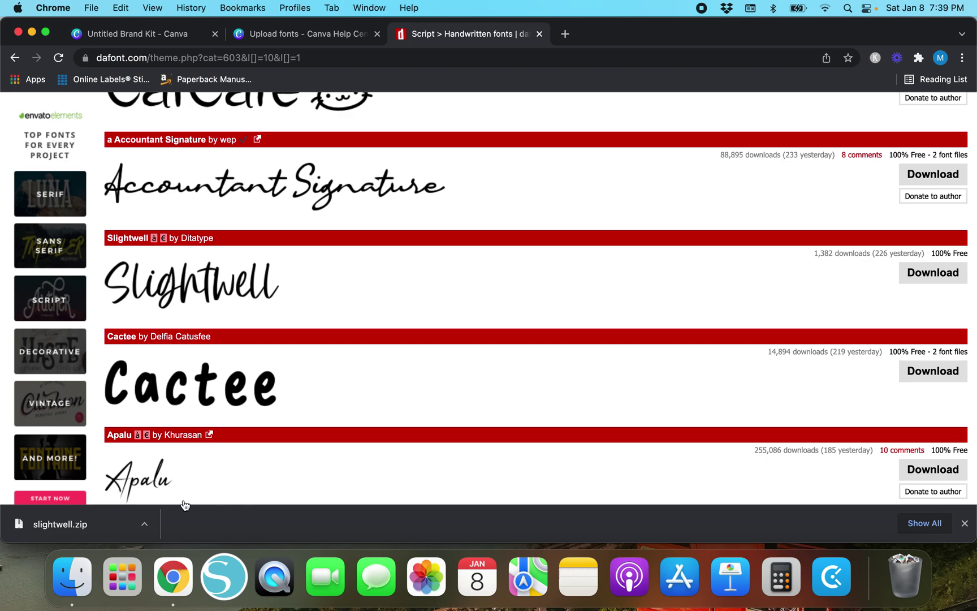
{"action": "left_click", "coordinate": [56, 531]}
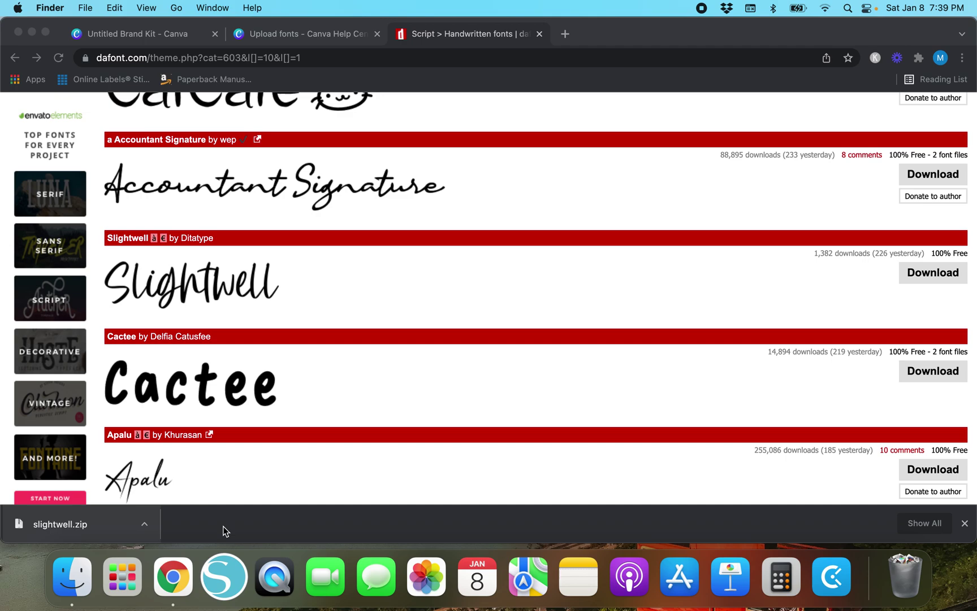
{"action": "left_click", "coordinate": [68, 531]}
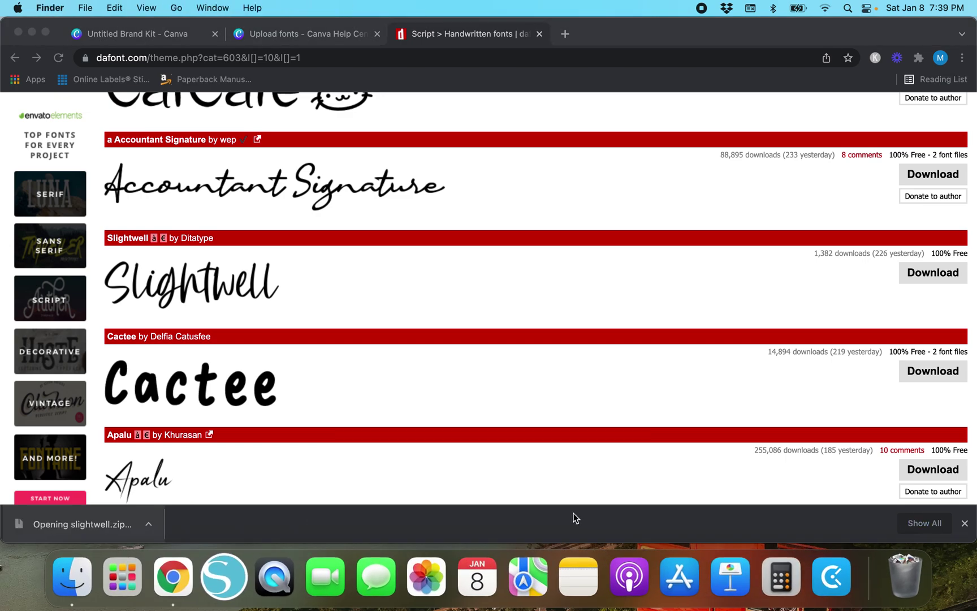
{"action": "left_click", "coordinate": [33, 33]}
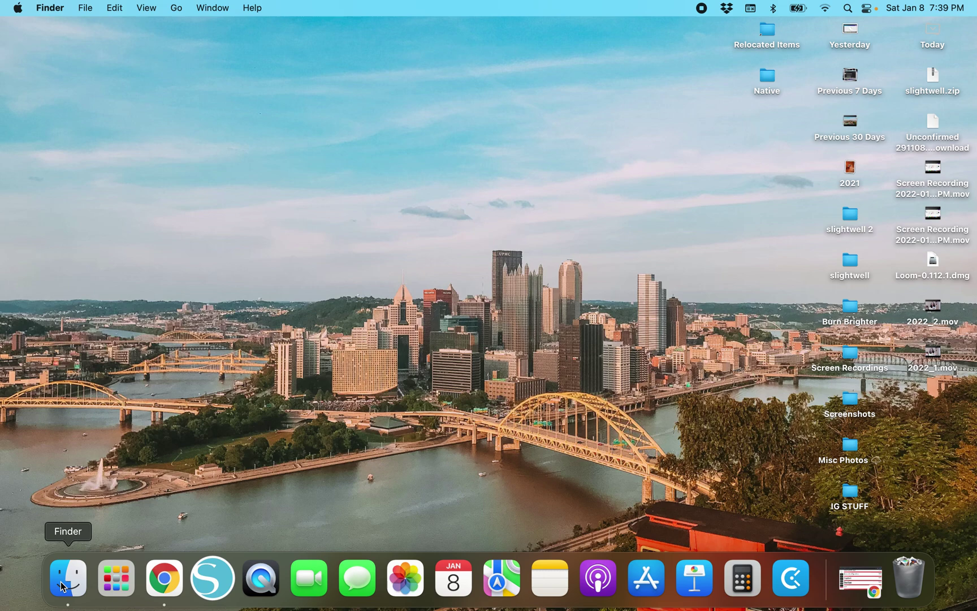
- Open the extracted slightwell folder and read its Important Information PDF on personal-use licensing
{"action": "double_click", "coordinate": [848, 261]}
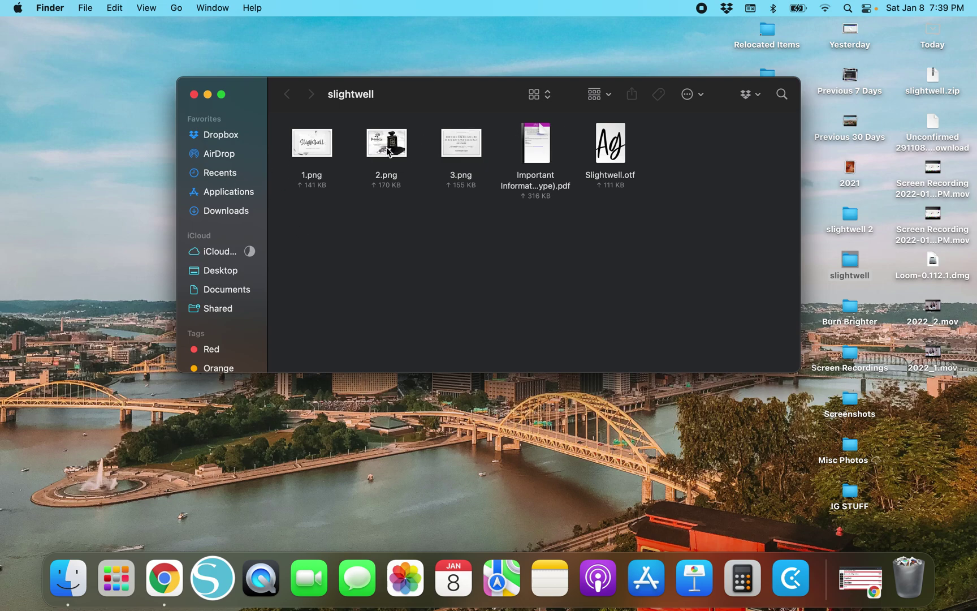
{"action": "mouse_move", "coordinate": [526, 150]}
{"action": "left_click", "coordinate": [542, 138]}
{"action": "double_click", "coordinate": [542, 138]}
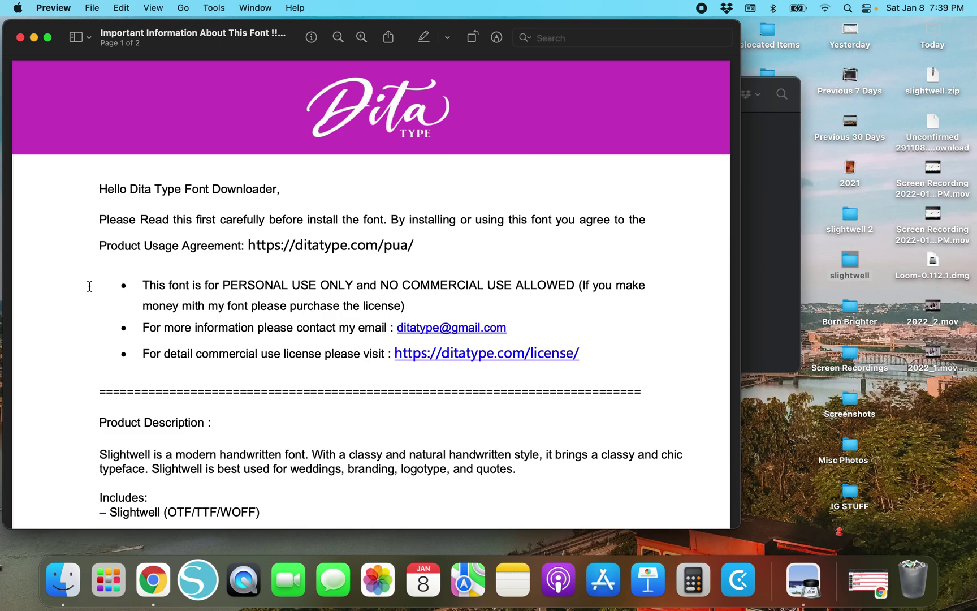
{"action": "scroll", "coordinate": [90, 286], "scroll_direction": "down", "scroll_amount": 2}
{"action": "scroll", "coordinate": [90, 286], "scroll_direction": "up", "scroll_amount": 3}
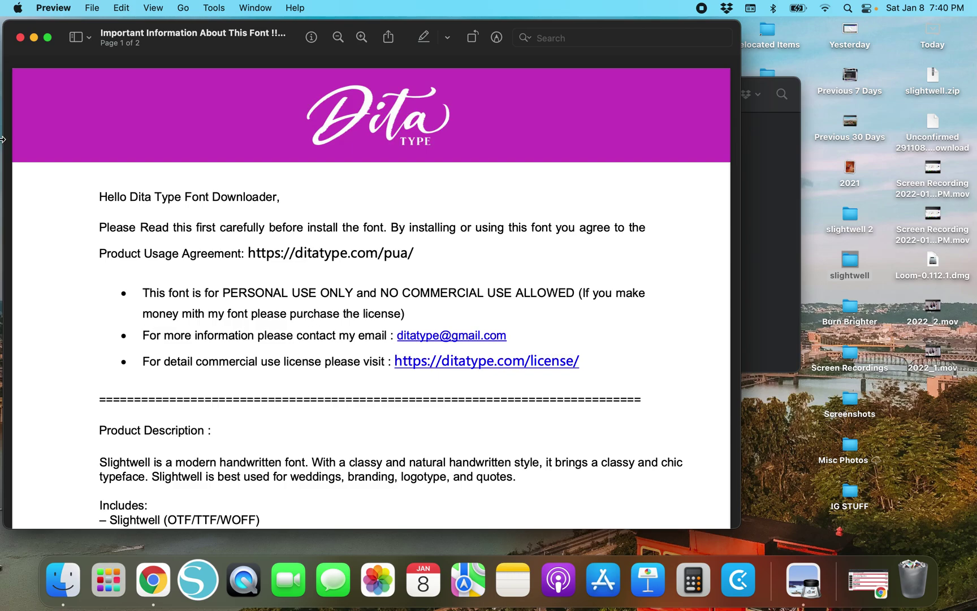
- Close the PDF and the slightwell folder, returning to the DaFont handwritten list
{"action": "left_click", "coordinate": [20, 37]}
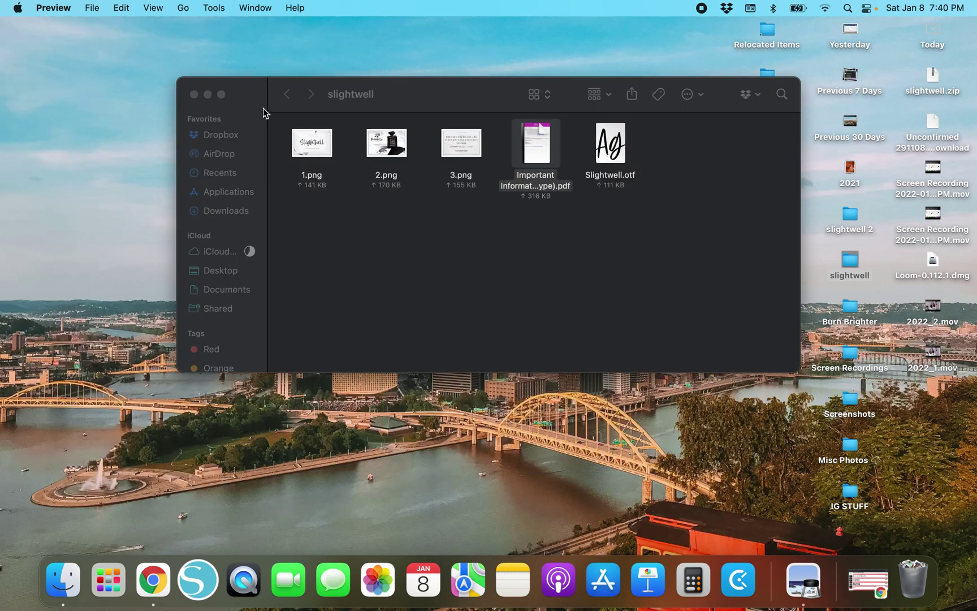
{"action": "left_click", "coordinate": [193, 94]}
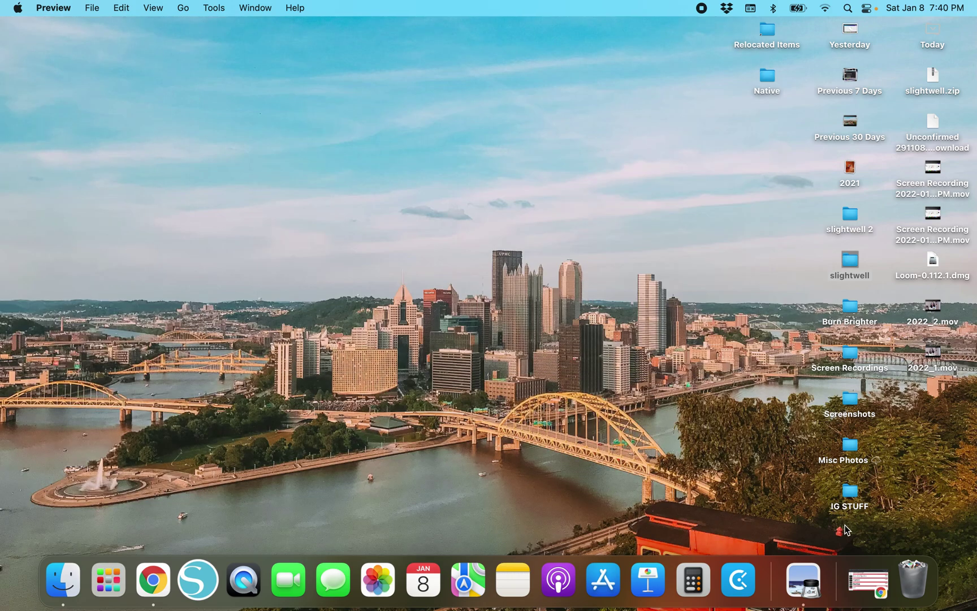
{"action": "left_click", "coordinate": [868, 580]}
- Download the Love font to the Desktop as love_3.zip and extract it
{"action": "scroll", "coordinate": [448, 327], "scroll_direction": "up", "scroll_amount": 5}
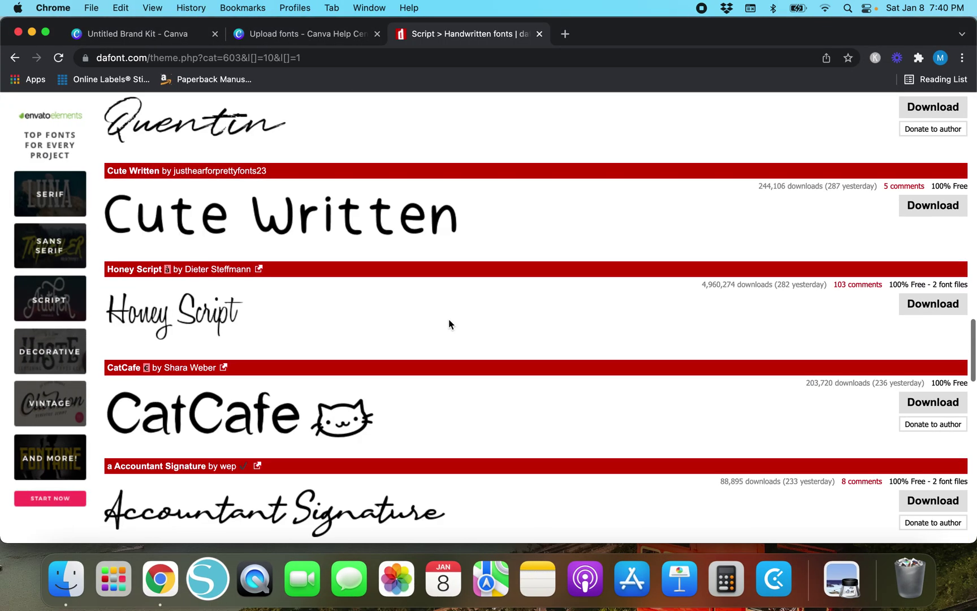
{"action": "scroll", "coordinate": [448, 319], "scroll_direction": "up", "scroll_amount": 15}
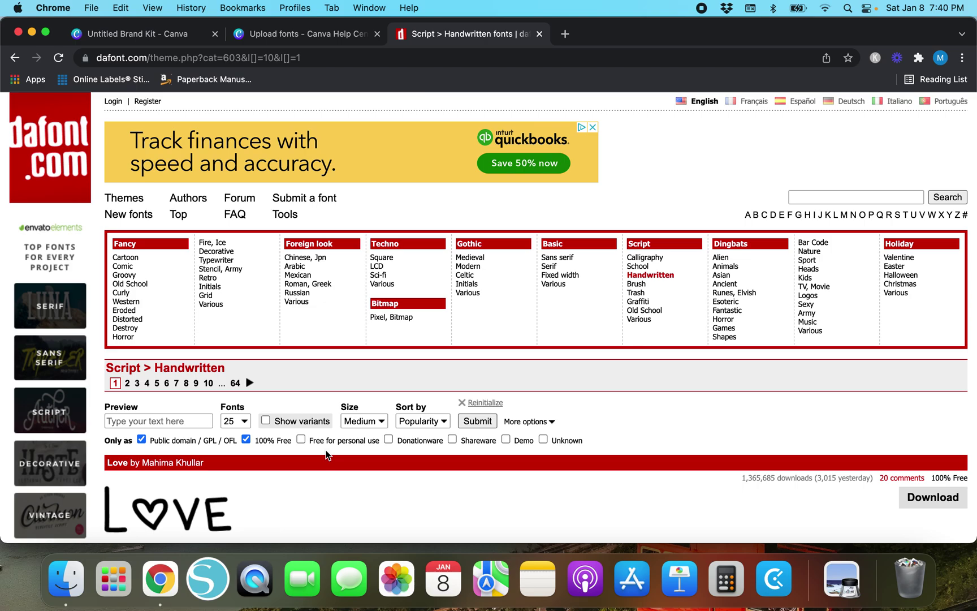
{"action": "scroll", "coordinate": [472, 511], "scroll_direction": "down", "scroll_amount": 3}
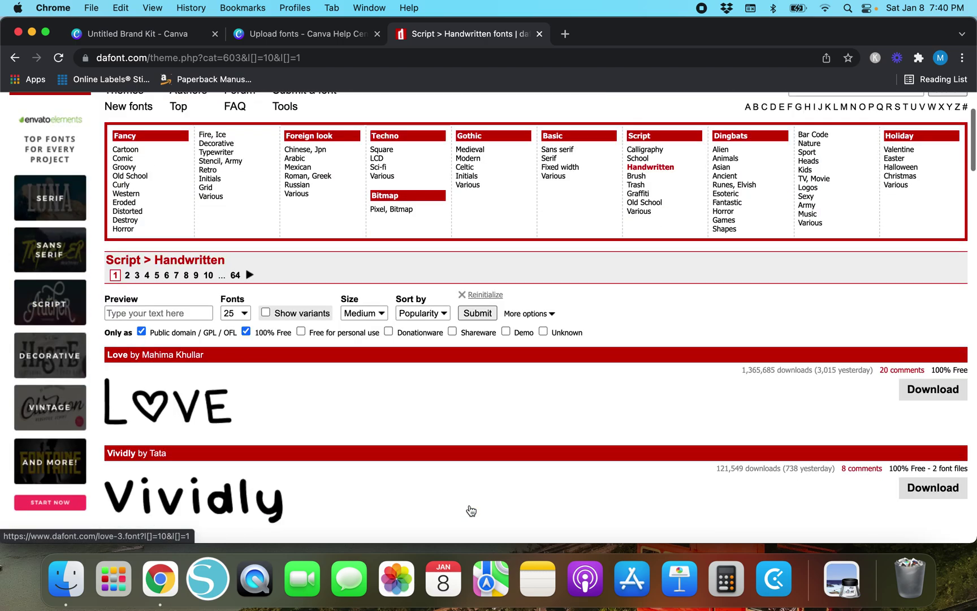
{"action": "scroll", "coordinate": [471, 509], "scroll_direction": "down", "scroll_amount": 4}
{"action": "left_click", "coordinate": [938, 226]}
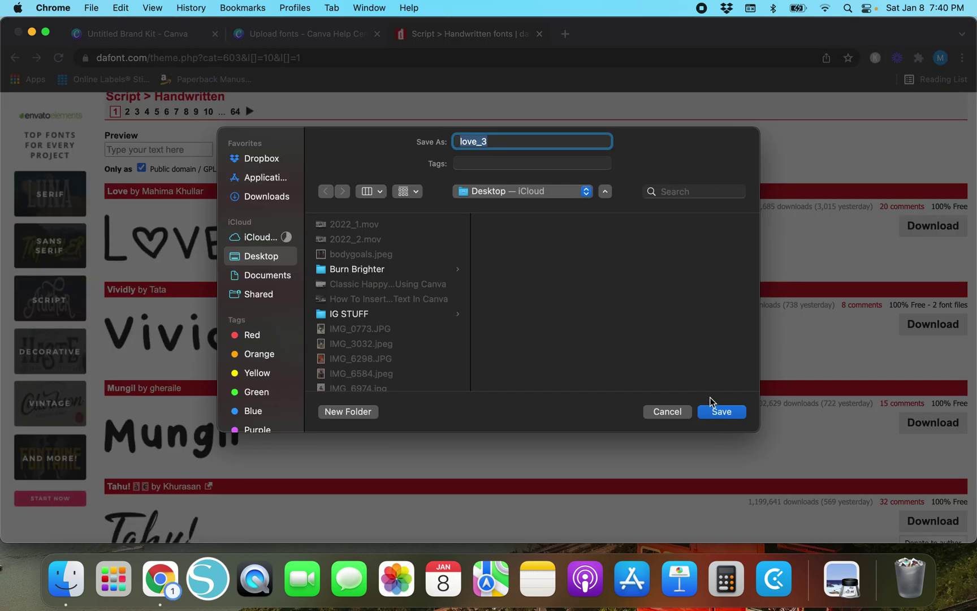
{"action": "left_click", "coordinate": [709, 413]}
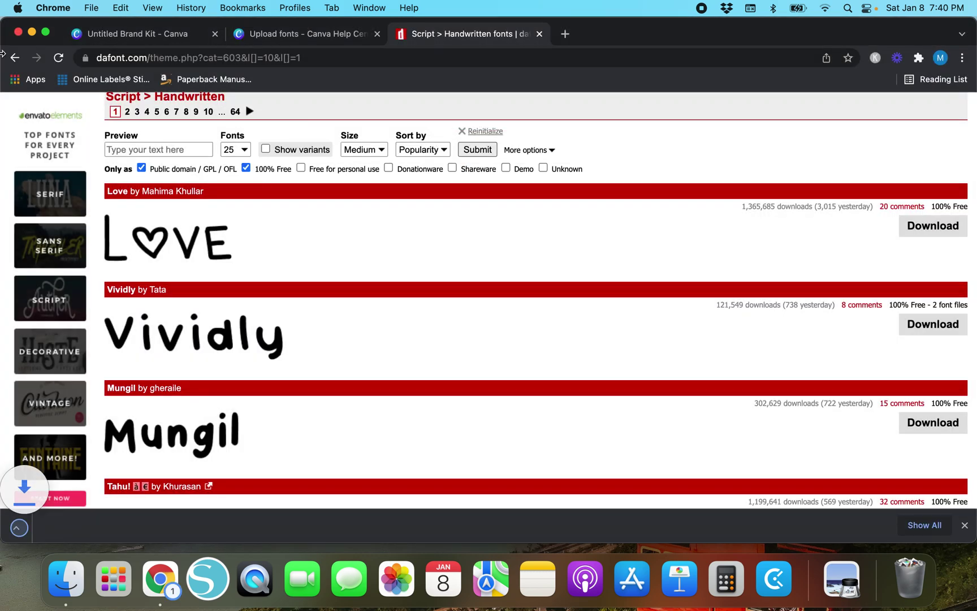
{"action": "left_click", "coordinate": [32, 33]}
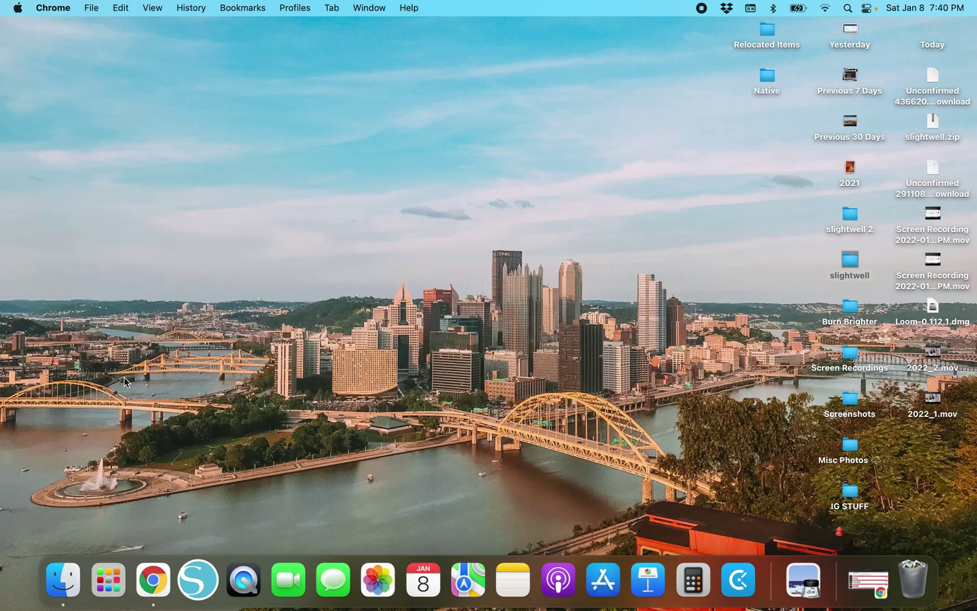
{"action": "left_click", "coordinate": [869, 579]}
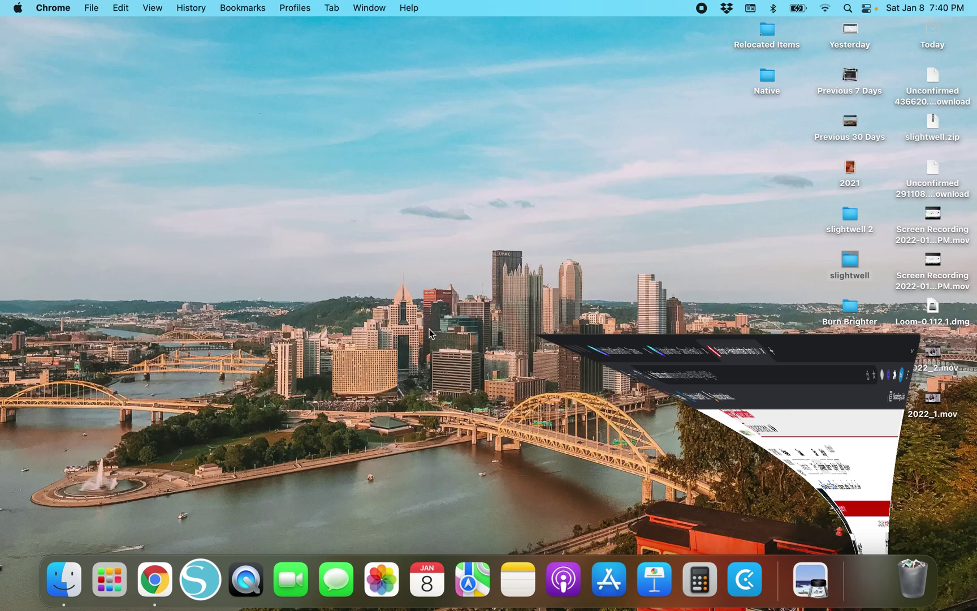
{"action": "left_click", "coordinate": [59, 527]}
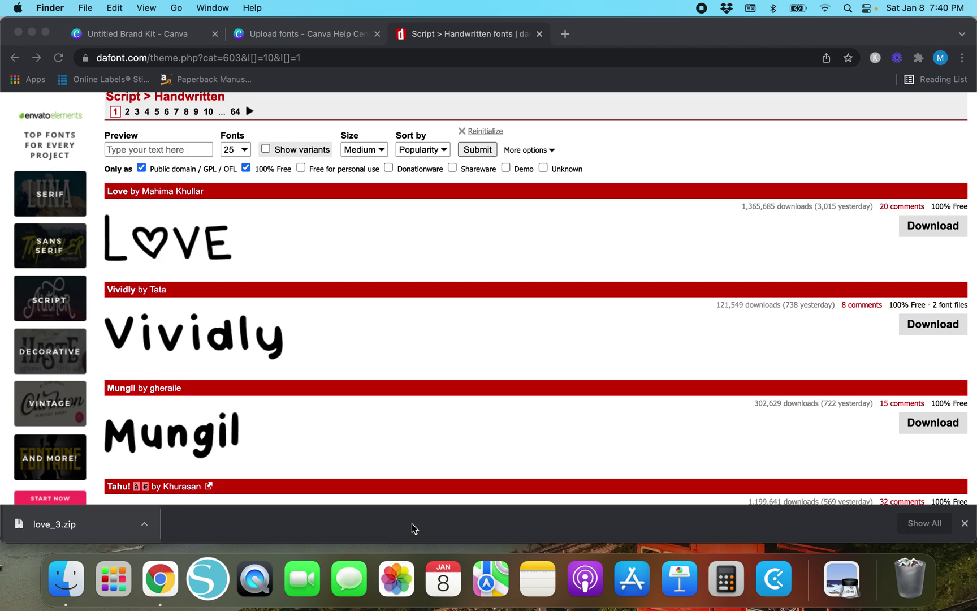
- Open a new Finder window showing the Desktop folder's files
{"action": "left_click", "coordinate": [32, 32]}
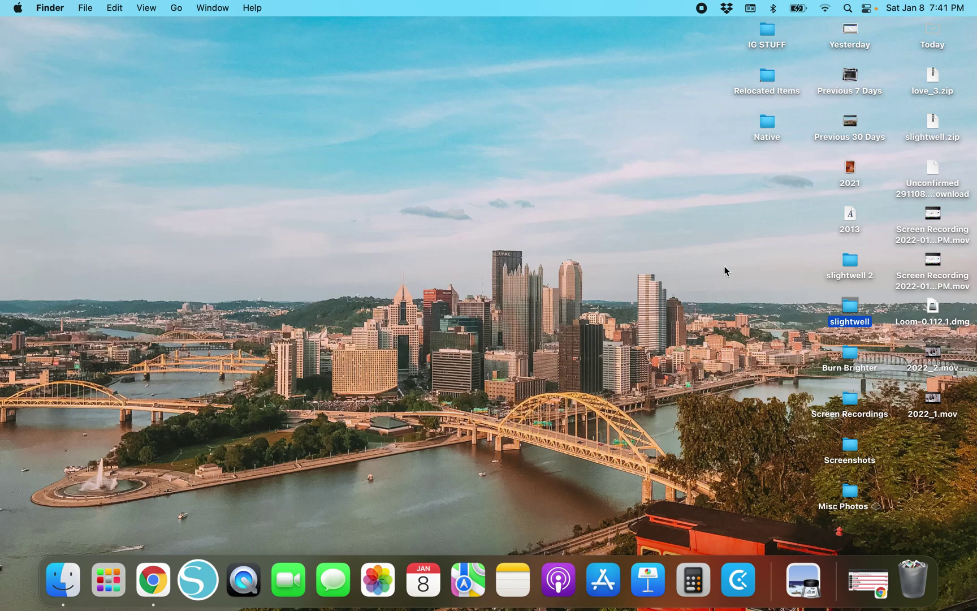
{"action": "left_click", "coordinate": [871, 580]}
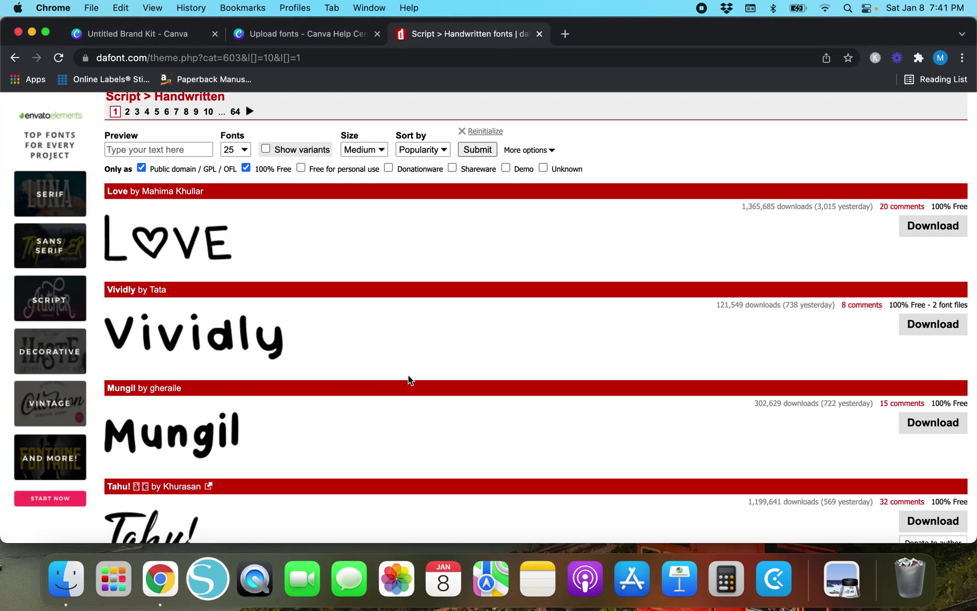
{"action": "left_click", "coordinate": [31, 33]}
{"action": "left_click", "coordinate": [67, 578]}
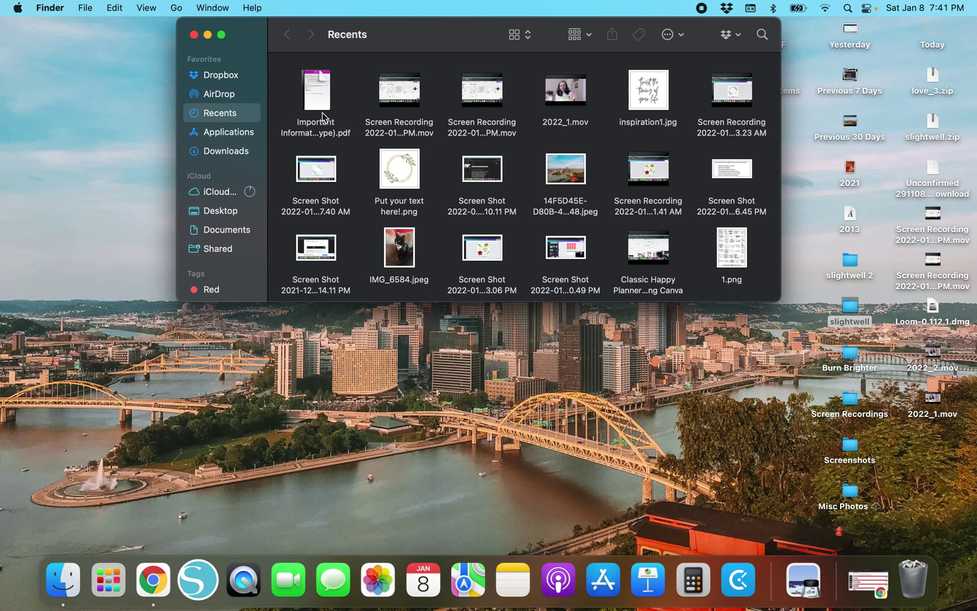
{"action": "left_click", "coordinate": [217, 227]}
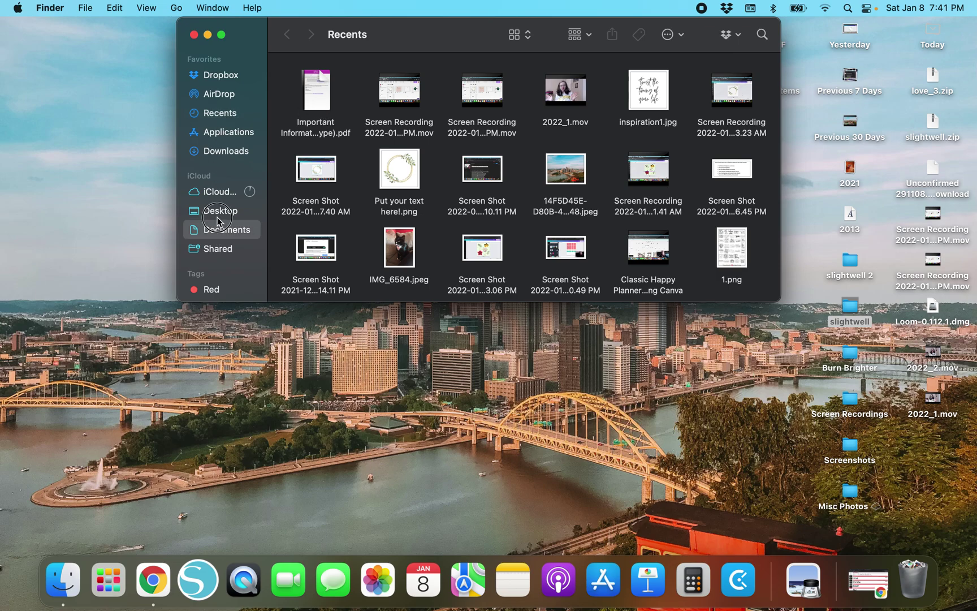
{"action": "left_click", "coordinate": [217, 215]}
- Scroll the Desktop files until Love.ttf (48 KB) appears beside love_3.zip
{"action": "scroll", "coordinate": [465, 205], "scroll_direction": "down", "scroll_amount": 1}
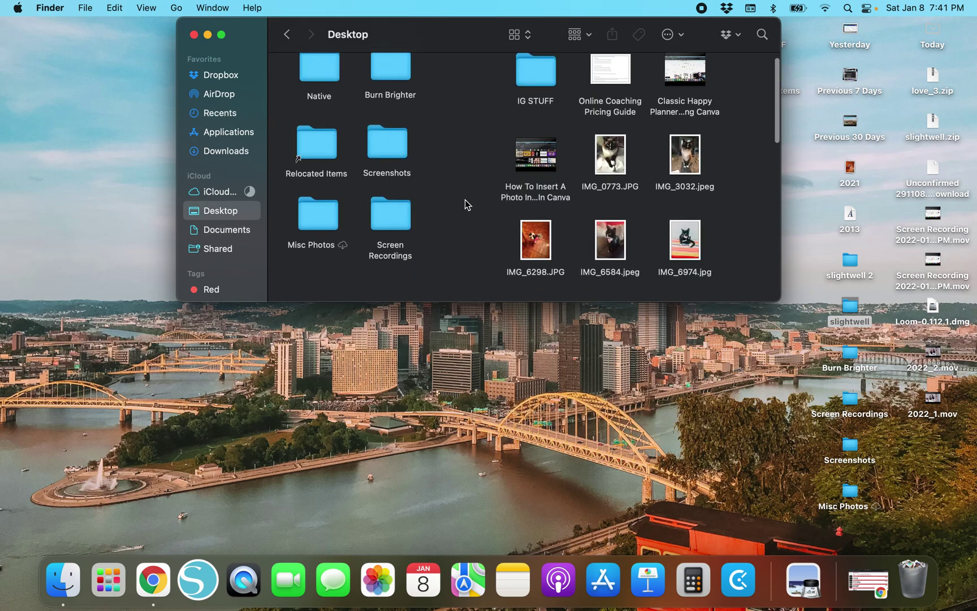
{"action": "scroll", "coordinate": [465, 204], "scroll_direction": "down", "scroll_amount": 10}
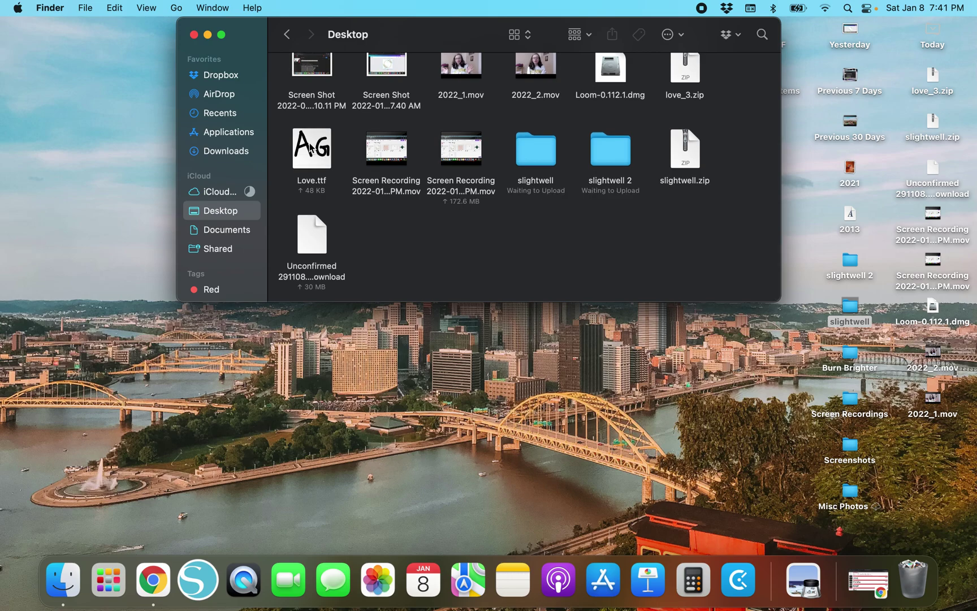
{"action": "scroll", "coordinate": [309, 184], "scroll_direction": "up", "scroll_amount": 3}
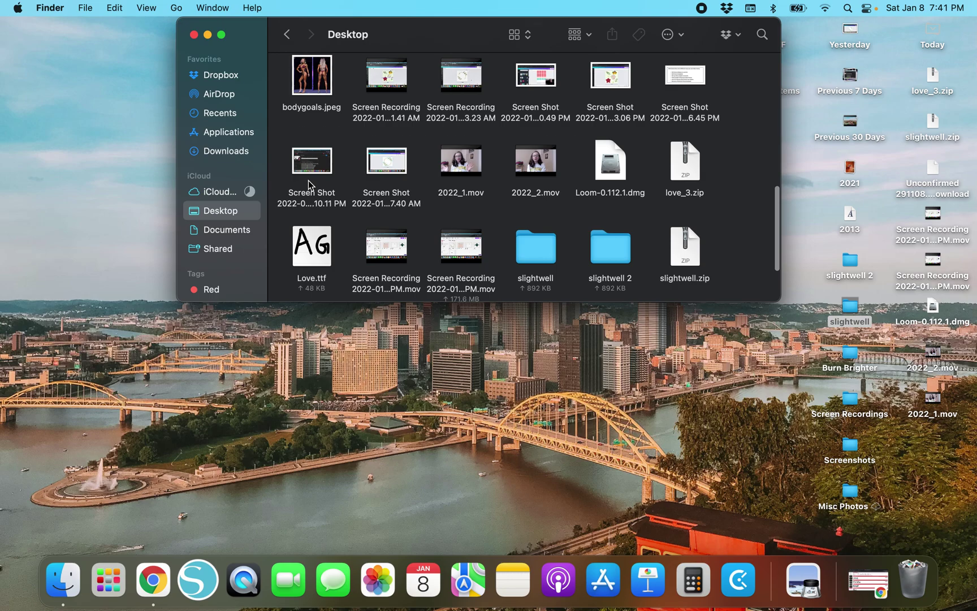
{"action": "scroll", "coordinate": [309, 183], "scroll_direction": "up", "scroll_amount": 2}
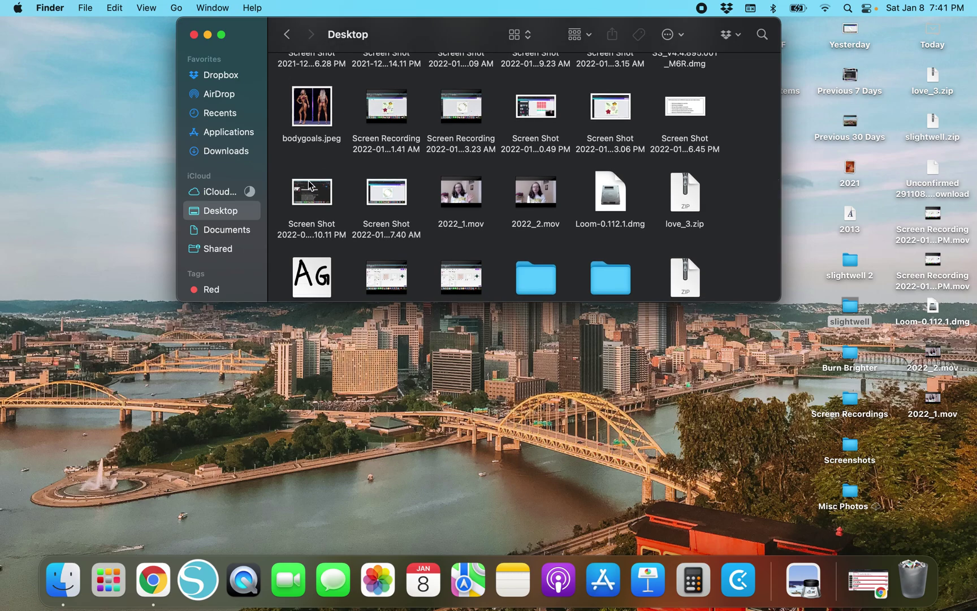
{"action": "scroll", "coordinate": [309, 184], "scroll_direction": "down", "scroll_amount": 3}
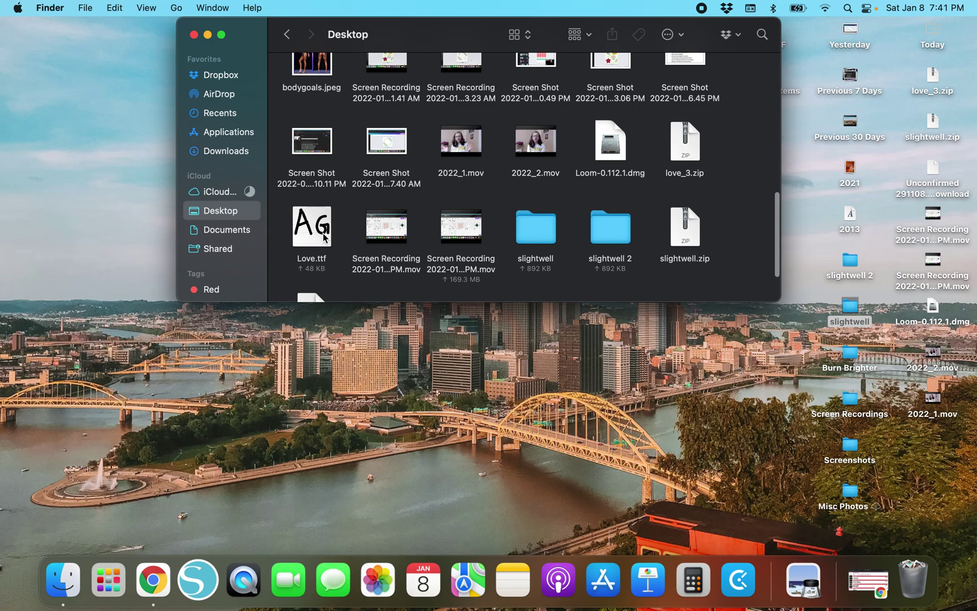
{"action": "scroll", "coordinate": [326, 226], "scroll_direction": "up", "scroll_amount": 1}
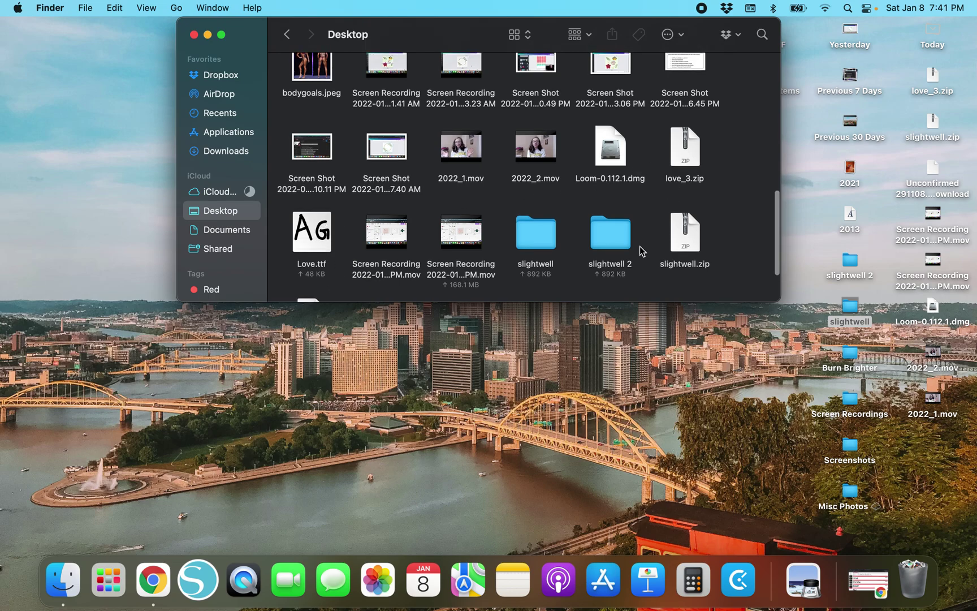
{"action": "scroll", "coordinate": [555, 247], "scroll_direction": "down", "scroll_amount": 2}
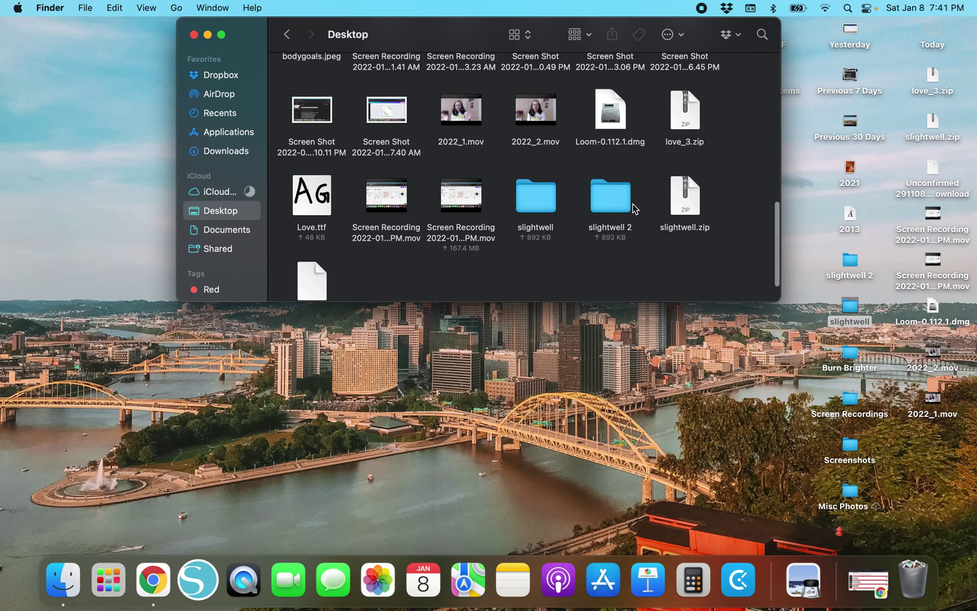
{"action": "scroll", "coordinate": [478, 225], "scroll_direction": "down", "scroll_amount": 3}
{"action": "scroll", "coordinate": [479, 225], "scroll_direction": "up", "scroll_amount": 15}
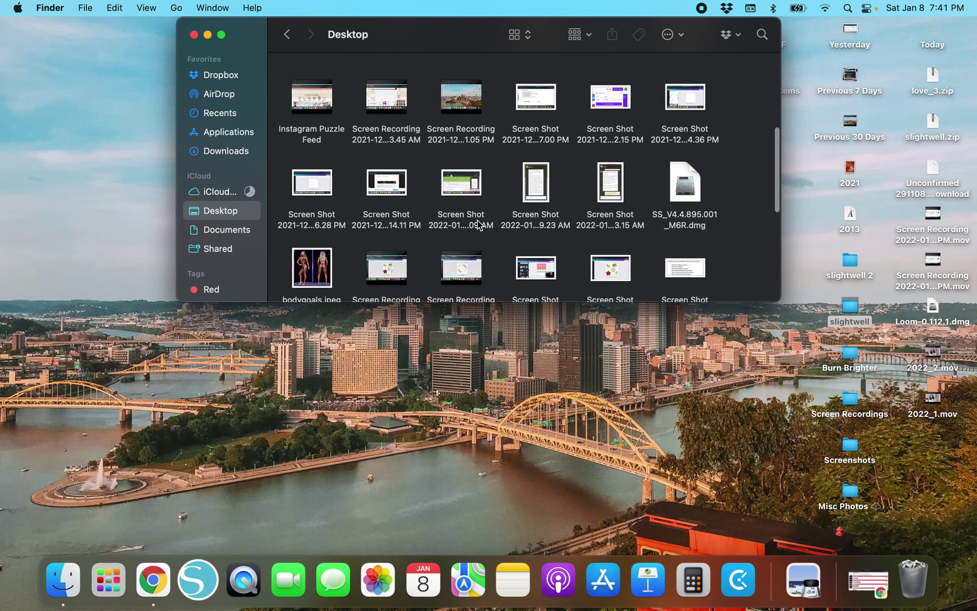
{"action": "scroll", "coordinate": [479, 225], "scroll_direction": "down", "scroll_amount": 1}
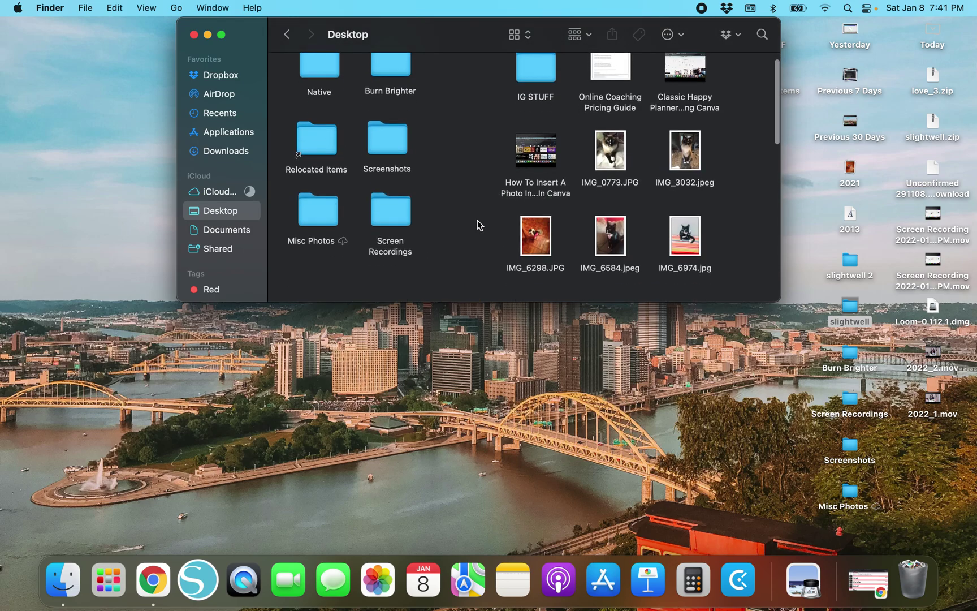
{"action": "scroll", "coordinate": [478, 225], "scroll_direction": "down", "scroll_amount": 10}
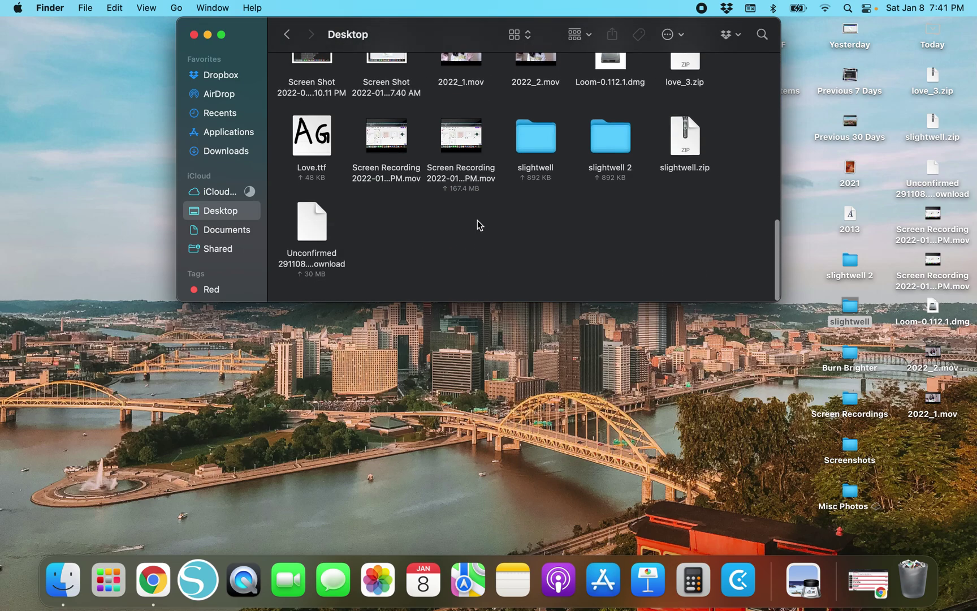
- Put Finder away and return to the Canva Brand Kit tab in Chrome
{"action": "left_click", "coordinate": [207, 35]}
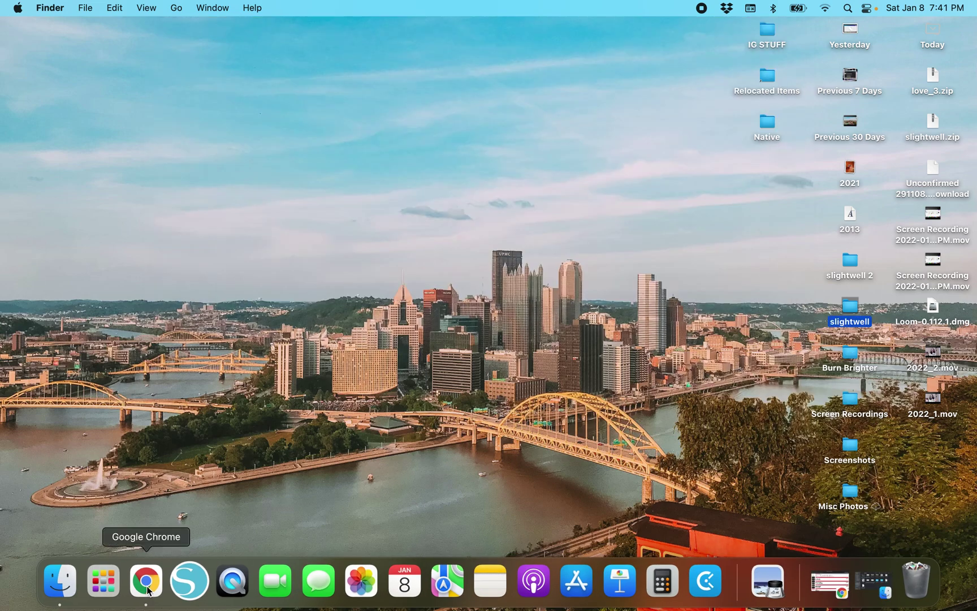
{"action": "left_click", "coordinate": [148, 590]}
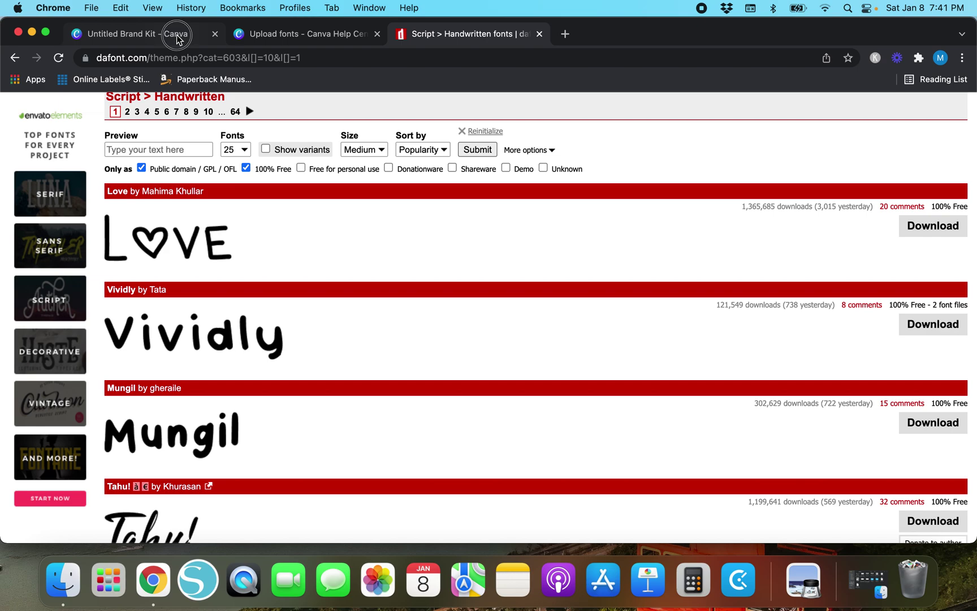
{"action": "left_click", "coordinate": [177, 38]}
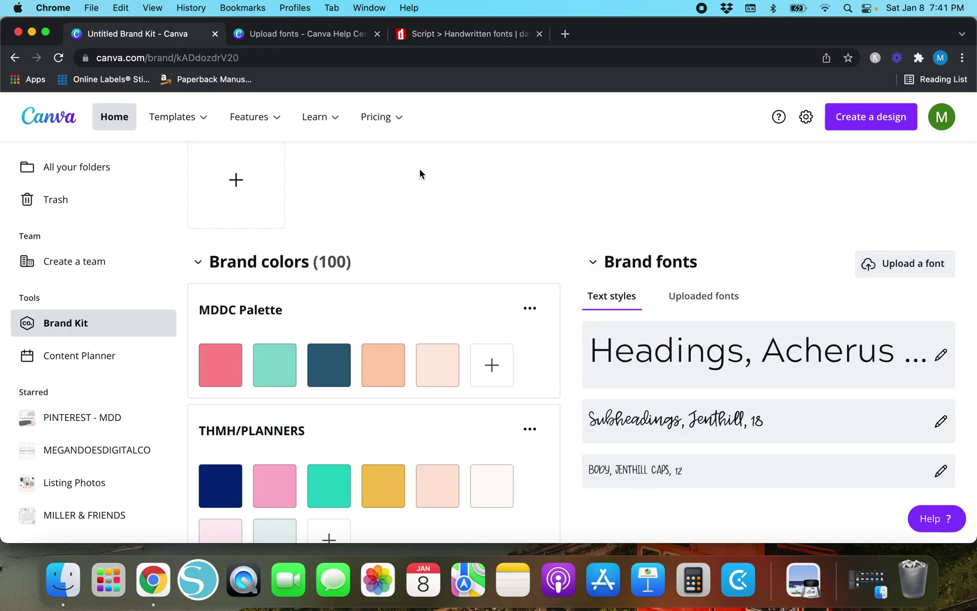
- Upload Love.ttf from the Desktop as a new Brand Kit font
{"action": "left_click", "coordinate": [913, 265]}
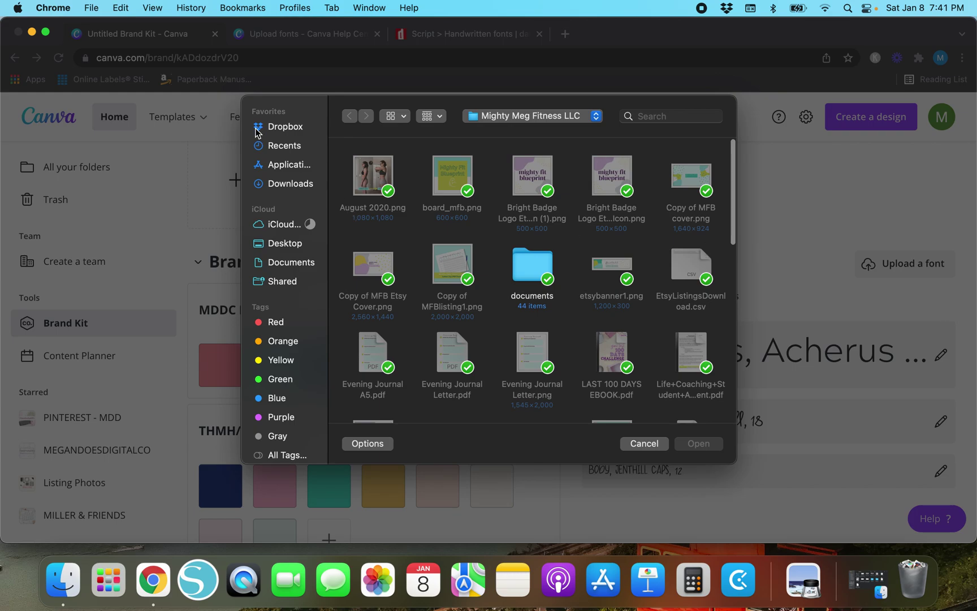
{"action": "left_click", "coordinate": [286, 243]}
{"action": "scroll", "coordinate": [455, 256], "scroll_direction": "down", "scroll_amount": 5}
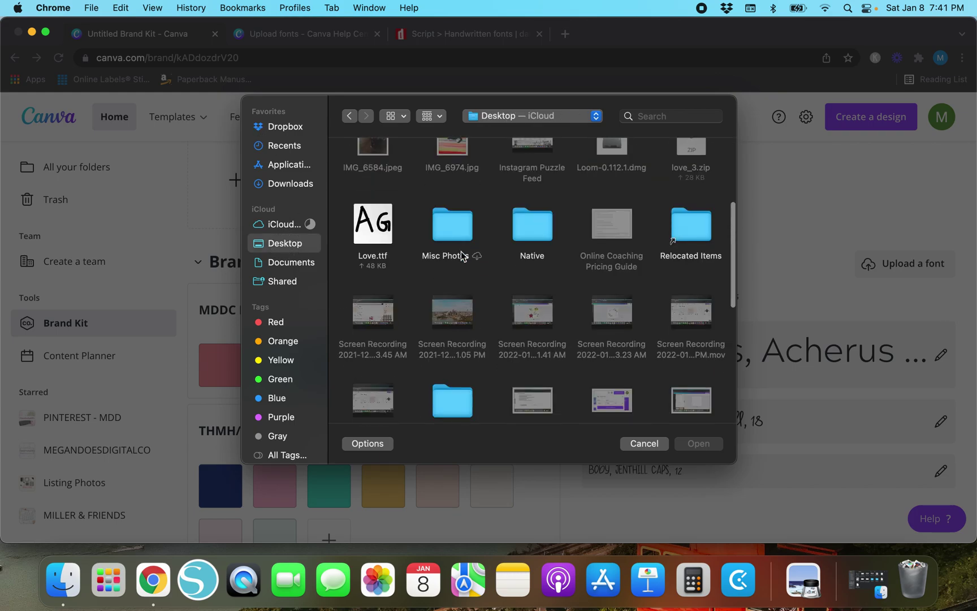
{"action": "scroll", "coordinate": [462, 256], "scroll_direction": "down", "scroll_amount": 5}
{"action": "scroll", "coordinate": [419, 238], "scroll_direction": "up", "scroll_amount": 5}
{"action": "left_click", "coordinate": [366, 220]}
{"action": "left_click", "coordinate": [704, 443]}
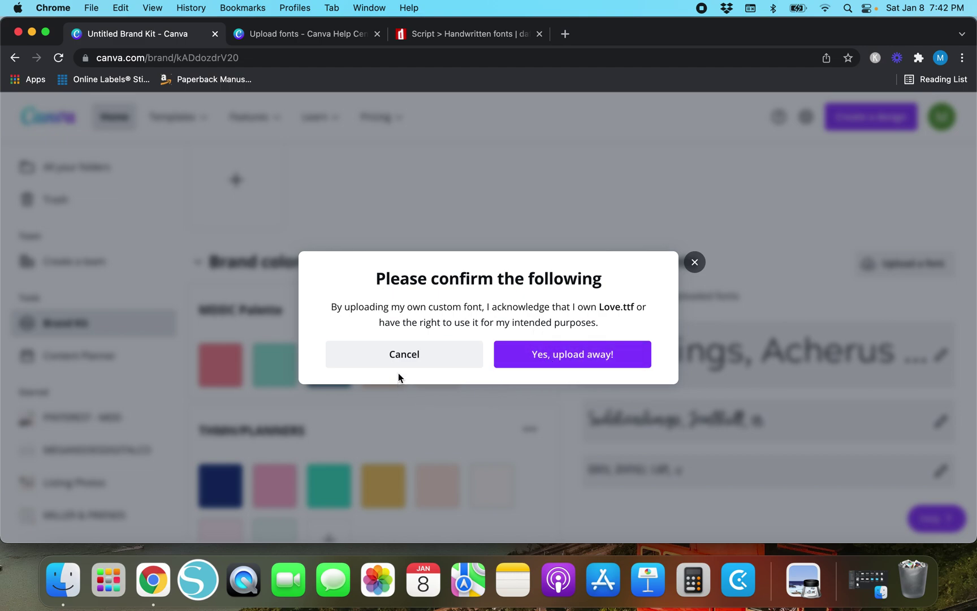
- Confirm the font rights with 'Yes, upload away!' and locate Love Medium under Uploaded fonts
{"action": "left_click", "coordinate": [528, 354]}
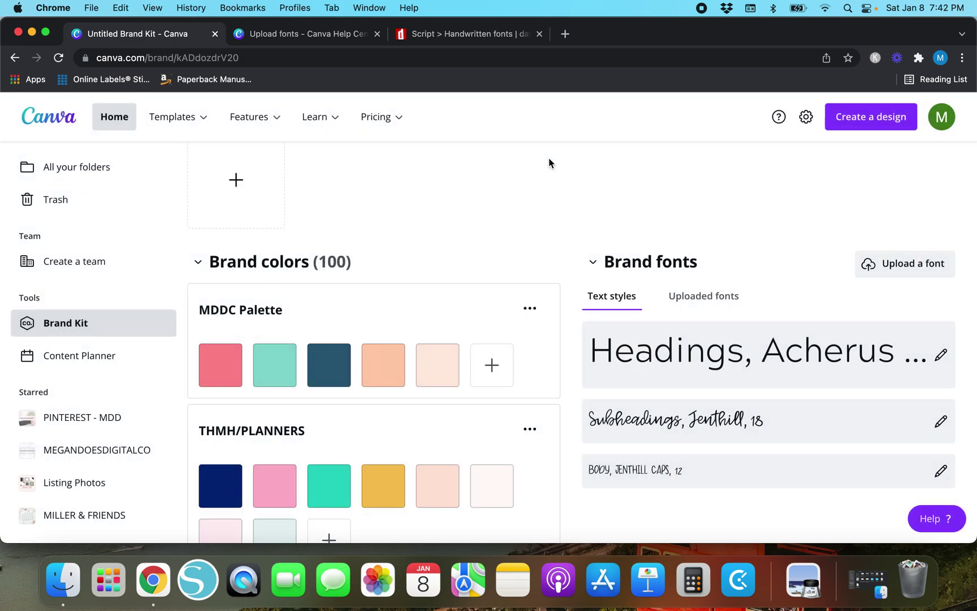
{"action": "left_click", "coordinate": [694, 297]}
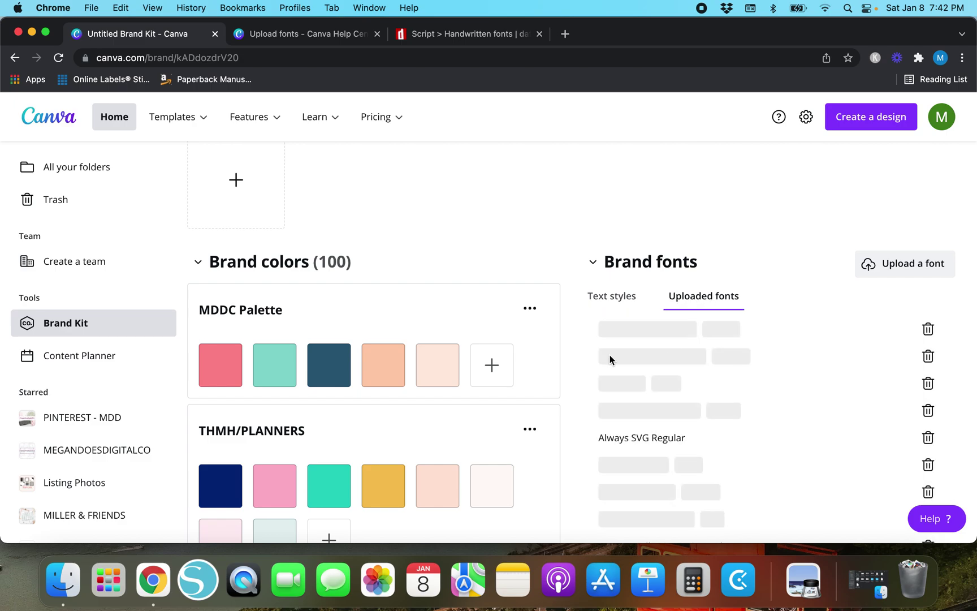
{"action": "scroll", "coordinate": [595, 354], "scroll_direction": "down", "scroll_amount": 5}
{"action": "scroll", "coordinate": [594, 353], "scroll_direction": "down", "scroll_amount": 20}
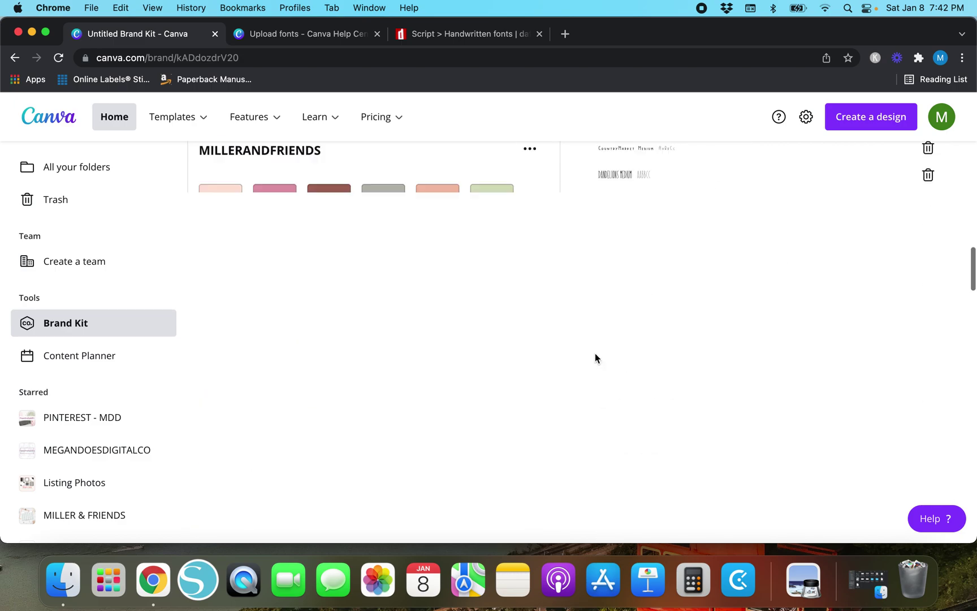
{"action": "scroll", "coordinate": [596, 357], "scroll_direction": "down", "scroll_amount": 15}
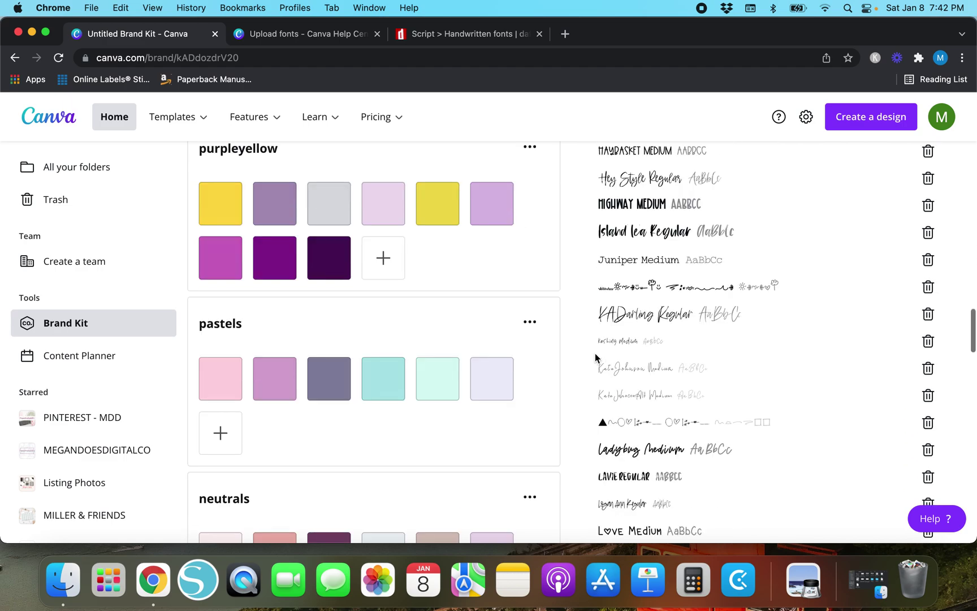
{"action": "scroll", "coordinate": [595, 357], "scroll_direction": "up", "scroll_amount": 2}
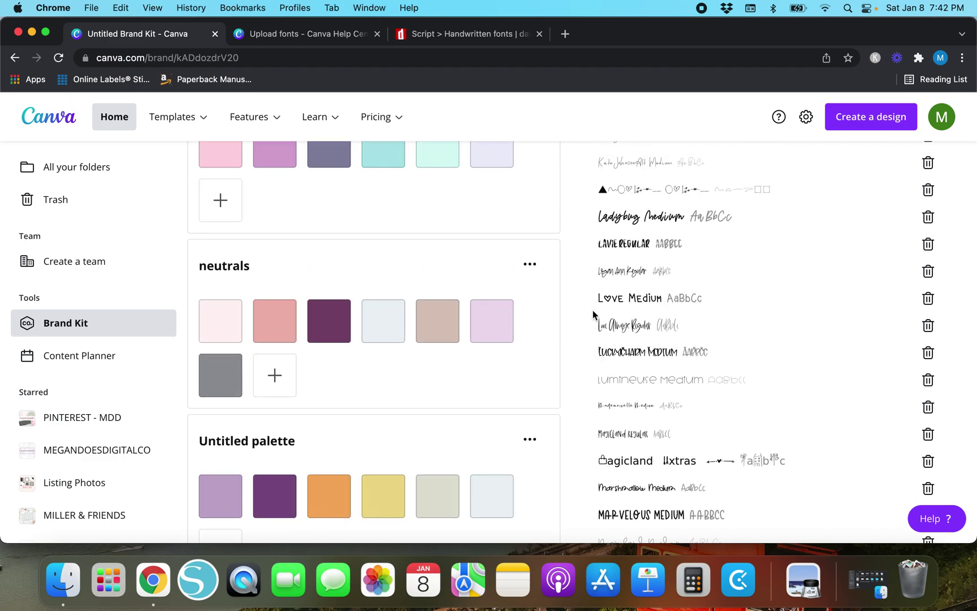
- Create a new Instagram Post and add a heading enlarged to size 74
{"action": "left_click", "coordinate": [865, 127]}
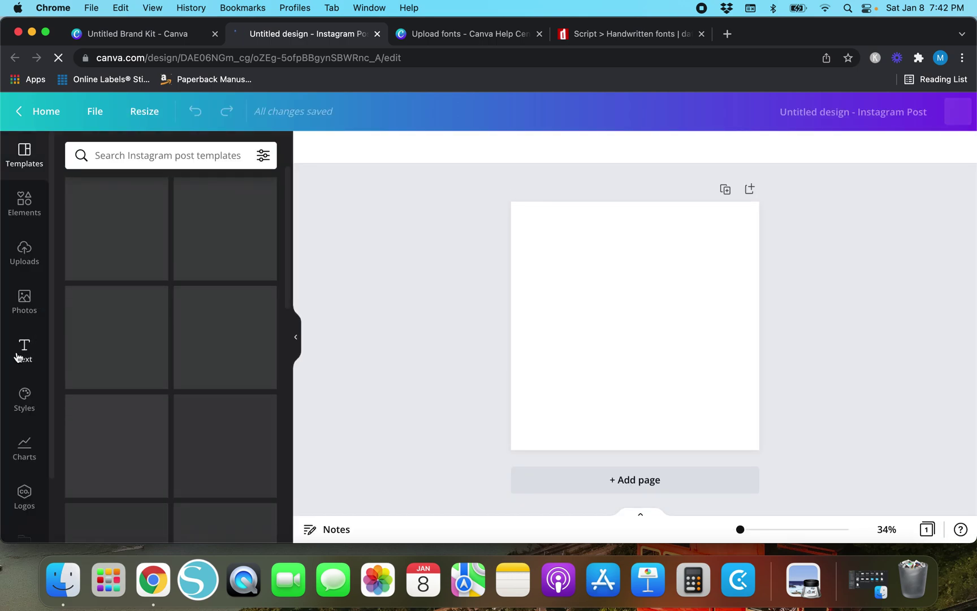
{"action": "left_click", "coordinate": [17, 357]}
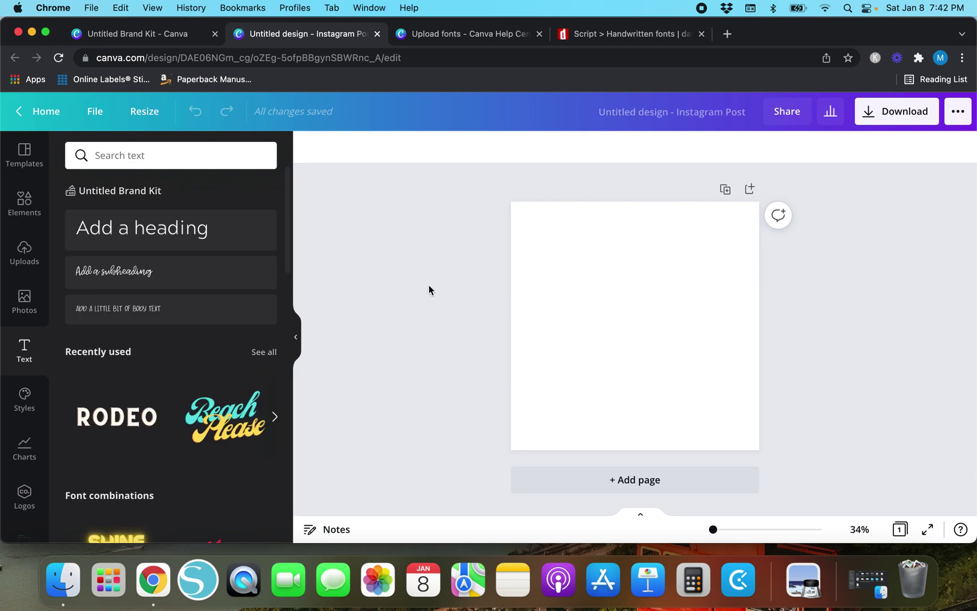
{"action": "left_click", "coordinate": [164, 228]}
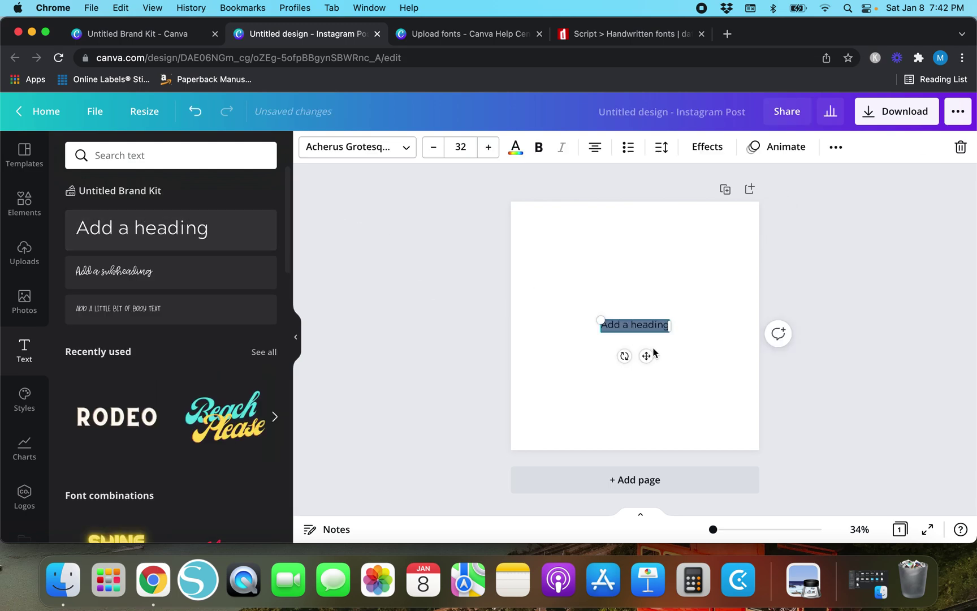
{"action": "left_click_drag", "start_coordinate": [601, 319], "coordinate": [519, 255]}
- Set the heading's font to the uploaded Love Medium
{"action": "left_click", "coordinate": [378, 152]}
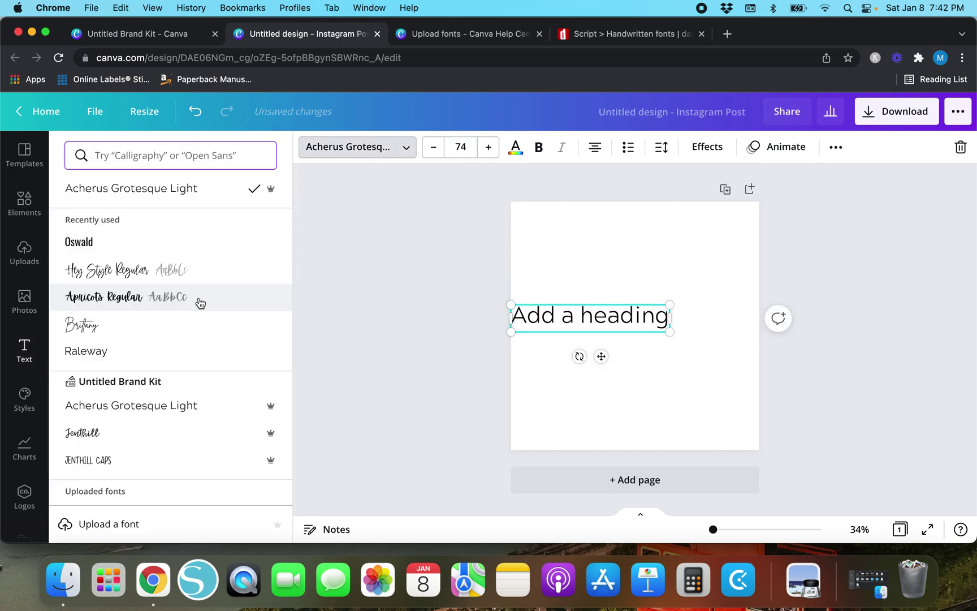
{"action": "scroll", "coordinate": [200, 303], "scroll_direction": "down", "scroll_amount": 15}
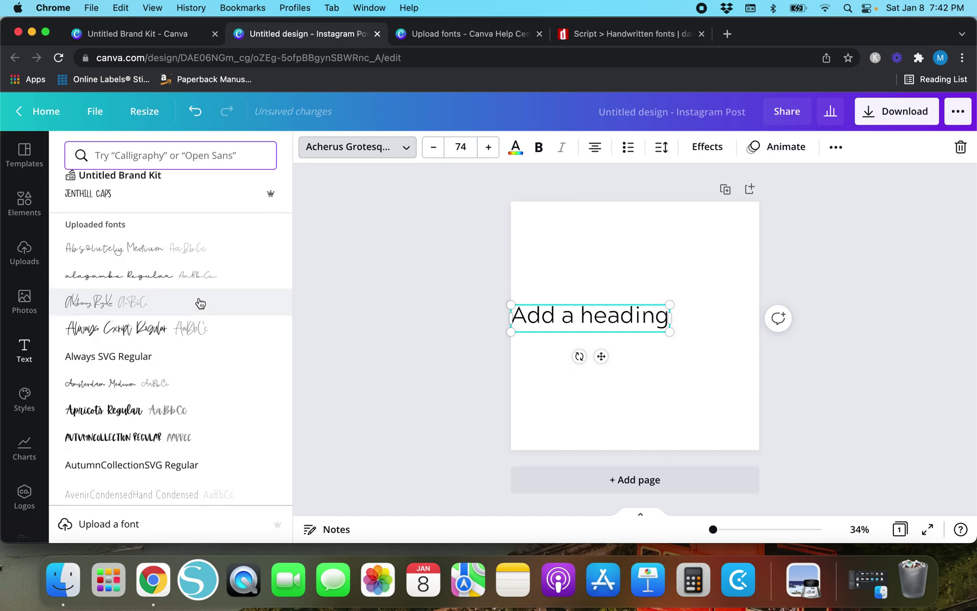
{"action": "scroll", "coordinate": [200, 303], "scroll_direction": "up", "scroll_amount": 10}
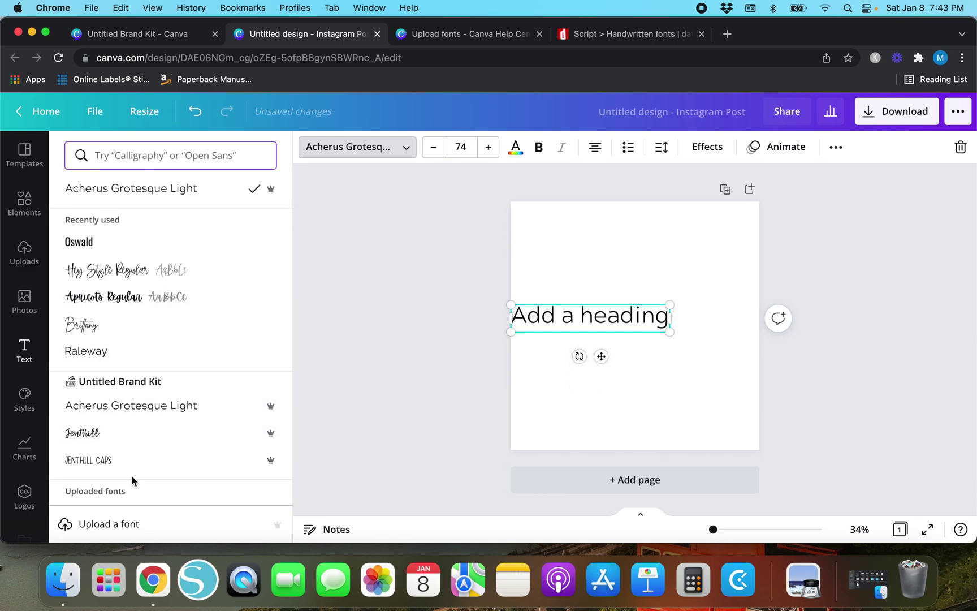
{"action": "scroll", "coordinate": [132, 480], "scroll_direction": "down", "scroll_amount": 5}
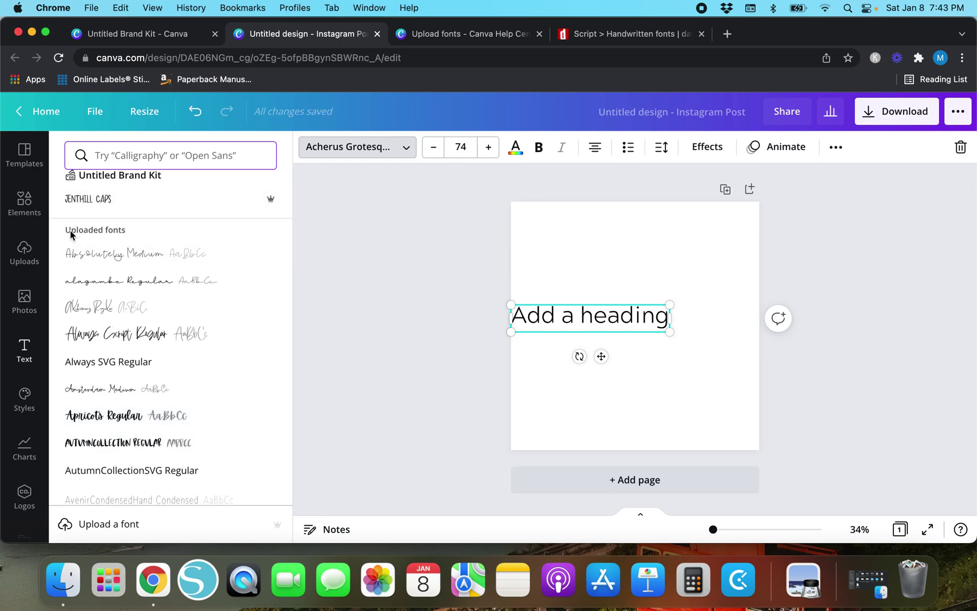
{"action": "scroll", "coordinate": [220, 428], "scroll_direction": "down", "scroll_amount": 12}
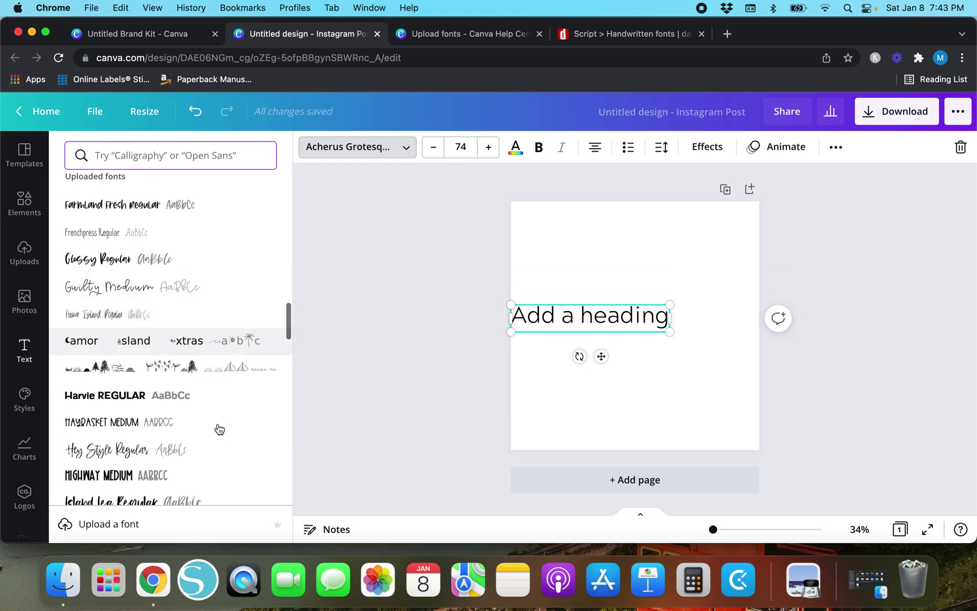
{"action": "scroll", "coordinate": [220, 428], "scroll_direction": "down", "scroll_amount": 10}
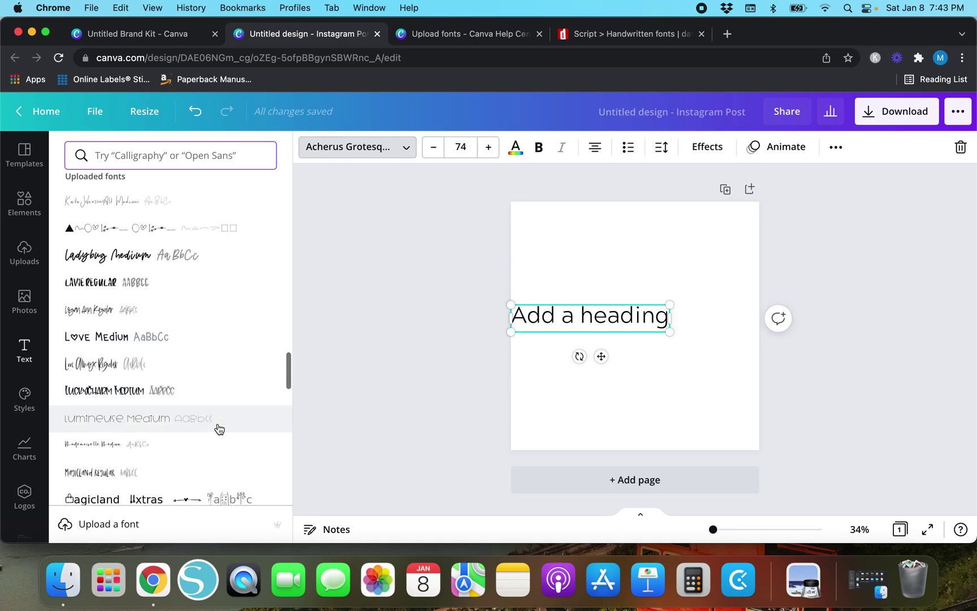
{"action": "left_click", "coordinate": [146, 337]}
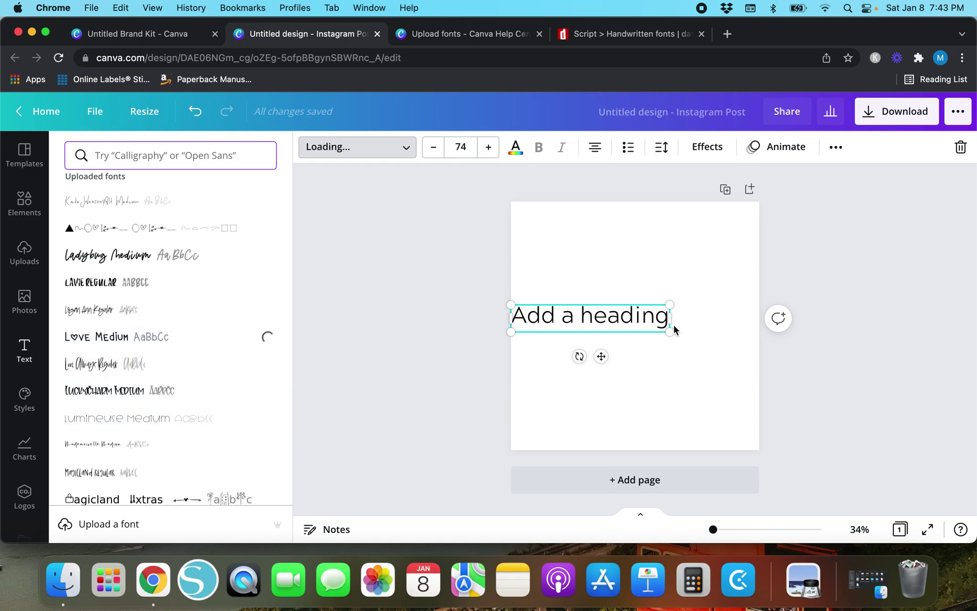
- Change the heading text to 'upload a font today', sized 126 and centred on the post
{"action": "left_click_drag", "start_coordinate": [670, 332], "coordinate": [758, 402]}
{"action": "left_click_drag", "start_coordinate": [763, 329], "coordinate": [734, 264]}
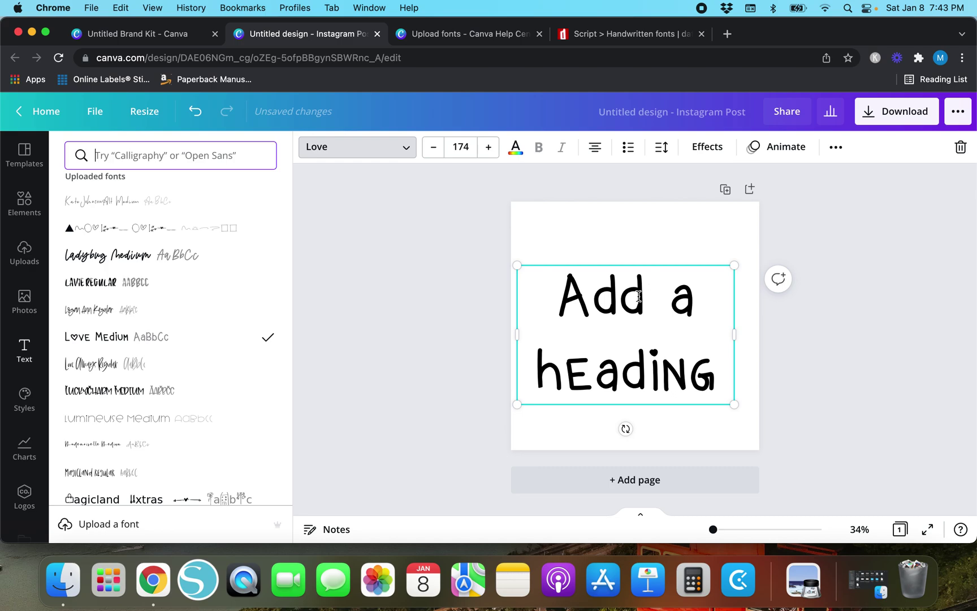
{"action": "left_click_drag", "start_coordinate": [633, 264], "coordinate": [644, 256]}
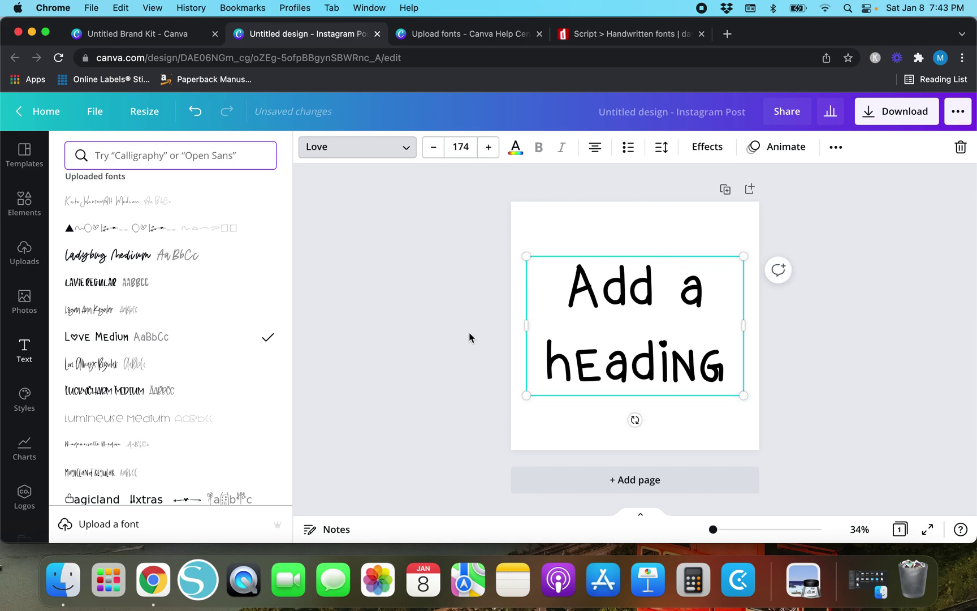
{"action": "double_click", "coordinate": [645, 365]}
{"action": "type", "text": "uploa"}
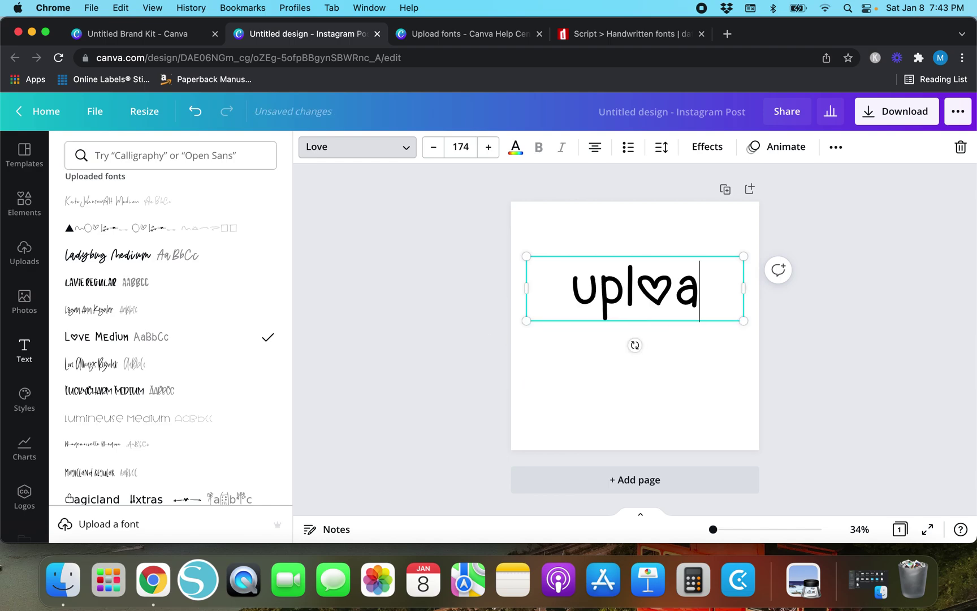
{"action": "type", "text": "d a font today"}
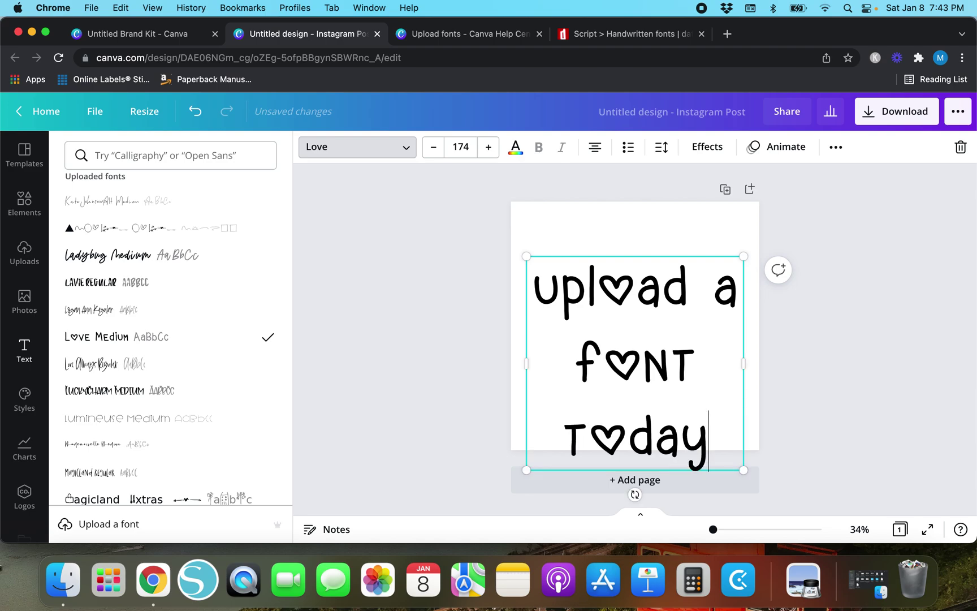
{"action": "left_click_drag", "start_coordinate": [744, 470], "coordinate": [684, 410]}
{"action": "left_click_drag", "start_coordinate": [626, 255], "coordinate": [656, 246]}
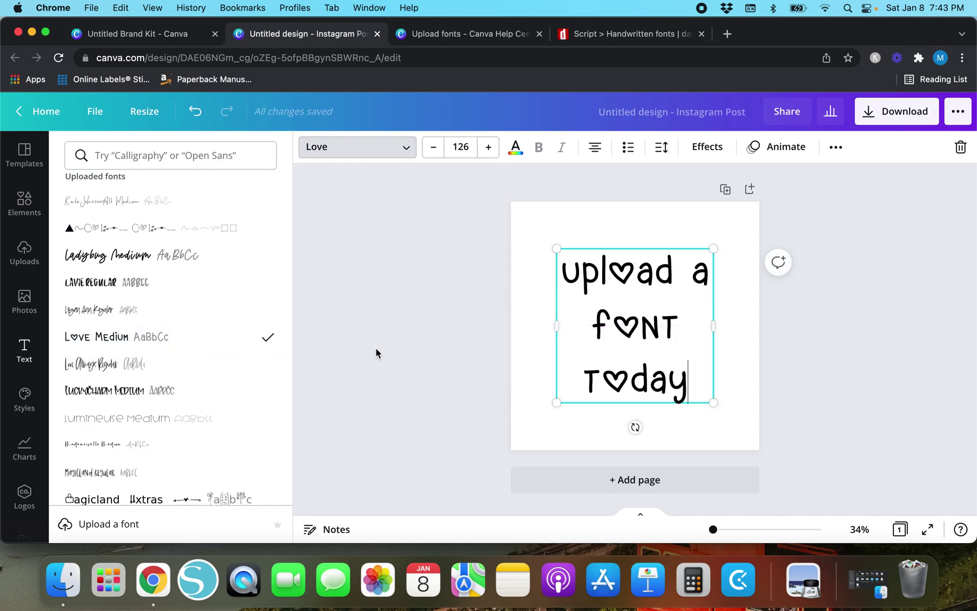
- Glance at the DaFont tab, then return to the post and deselect the heading
{"action": "left_click", "coordinate": [598, 41]}
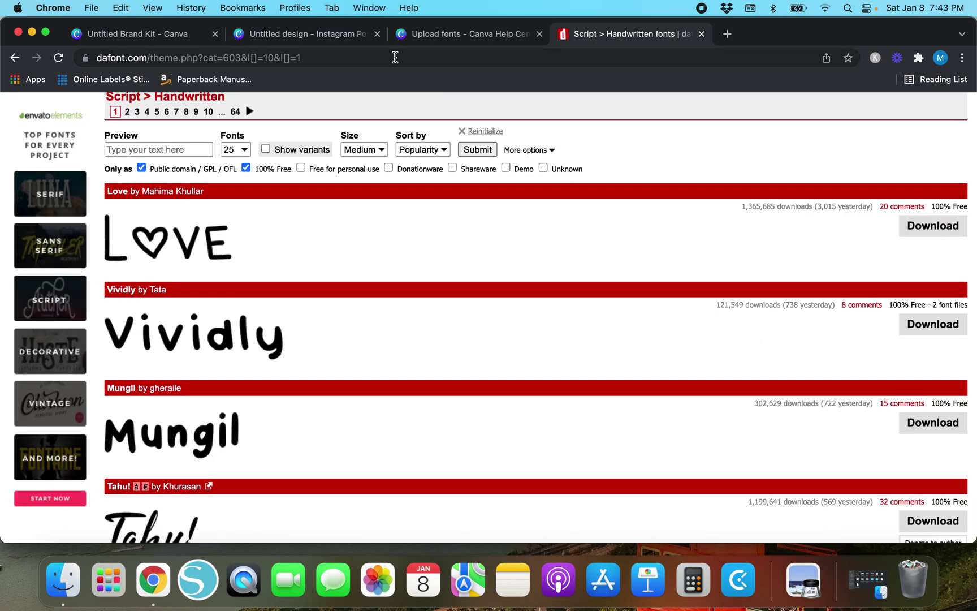
{"action": "left_click", "coordinate": [276, 35]}
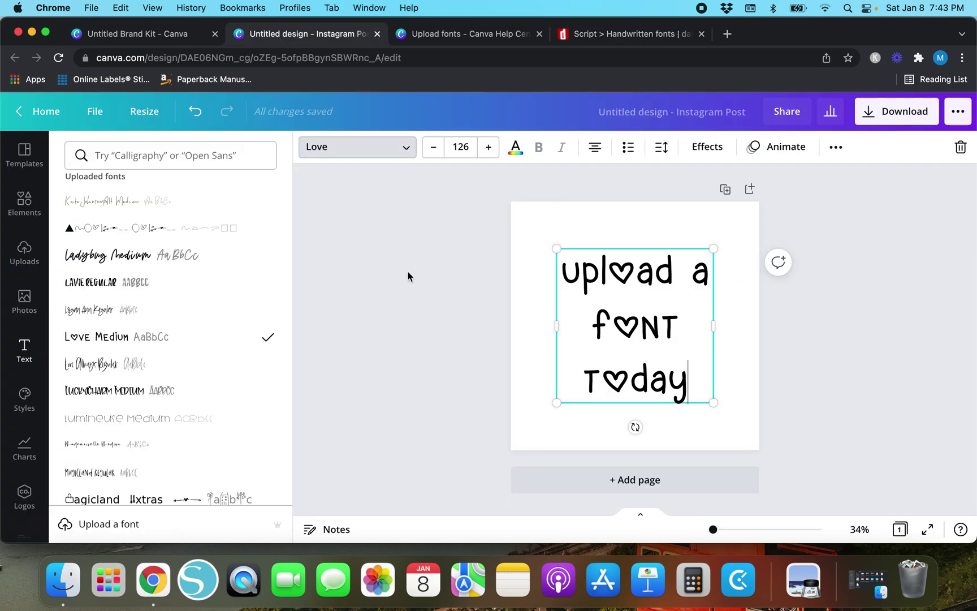
{"action": "key", "text": "Escape"}
{"action": "key", "text": "Escape"}
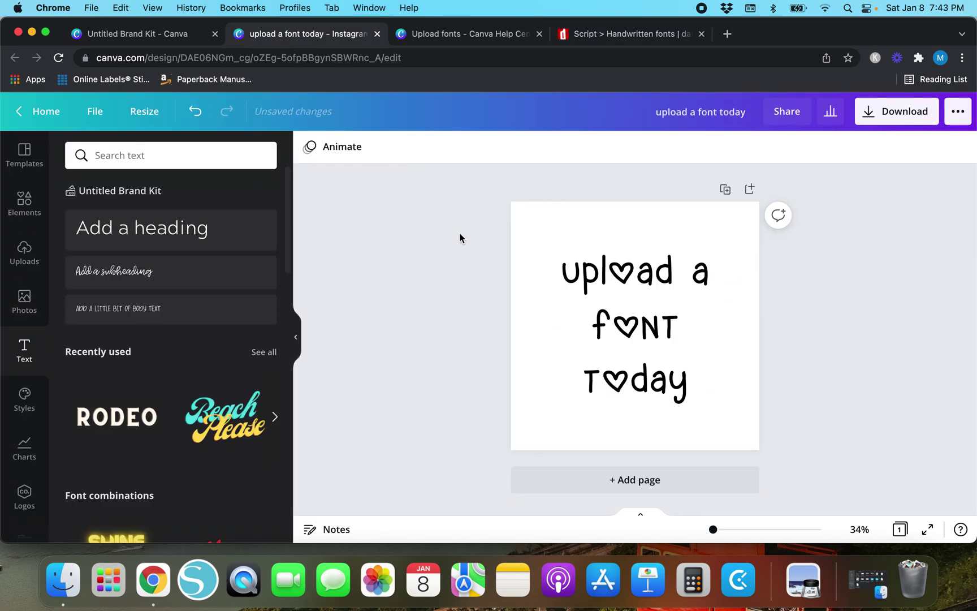